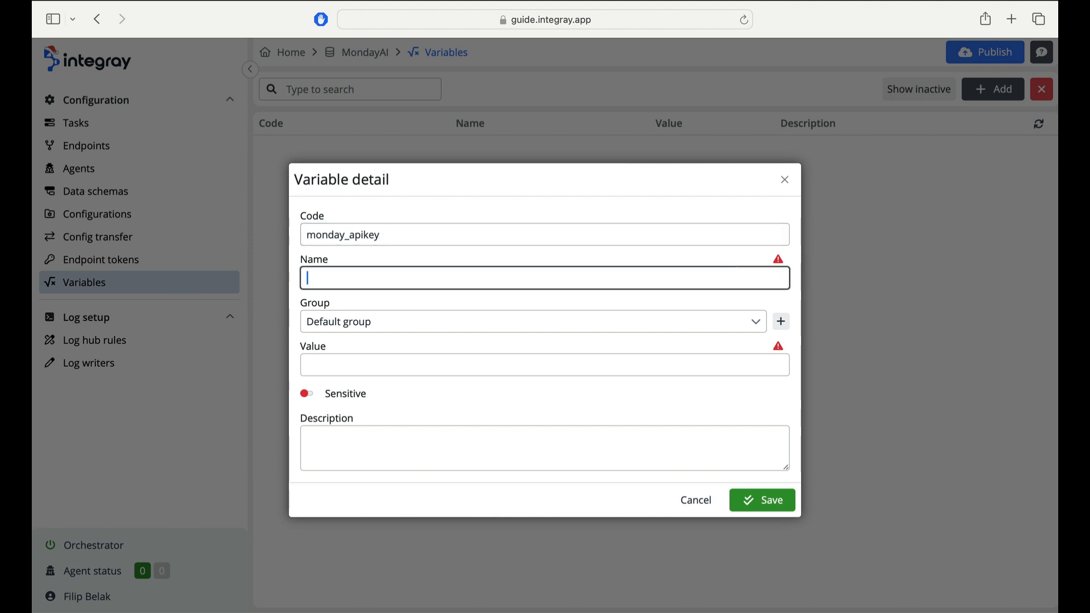
# - Name the monday_apikey variable Monday API key, mark it sensitive, paste the API key as its value, and save
pyautogui.write('Monday API key')
pyautogui.click(355, 400)
pyautogui.click(557, 370)
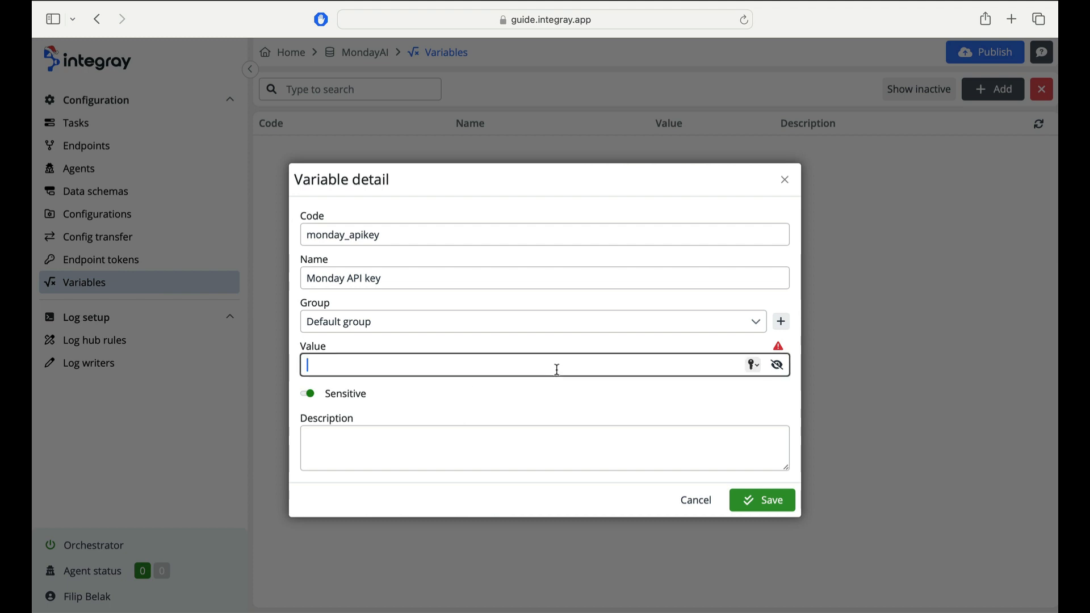
pyautogui.press('super+v')
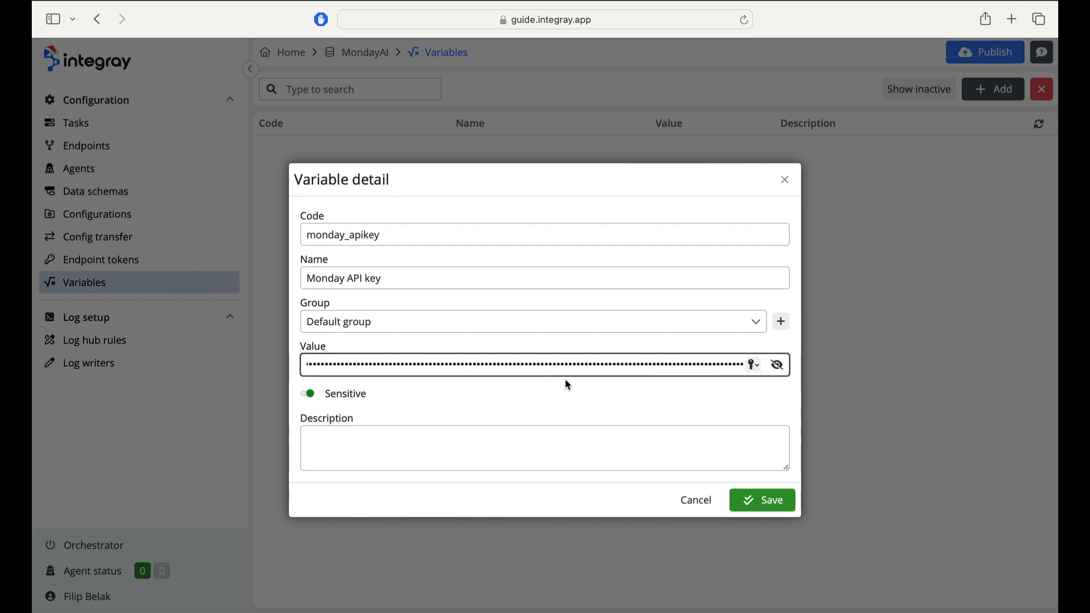
pyautogui.click(757, 499)
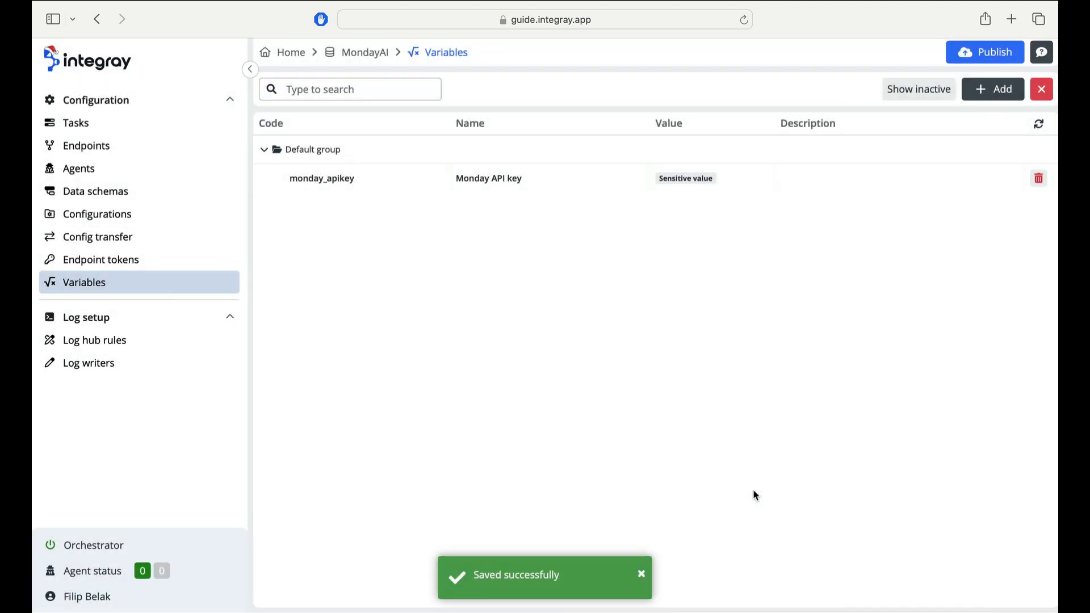
# - Add and save a sensitive variable openai_org named OpenAI Organization ID in the default group
pyautogui.click(991, 90)
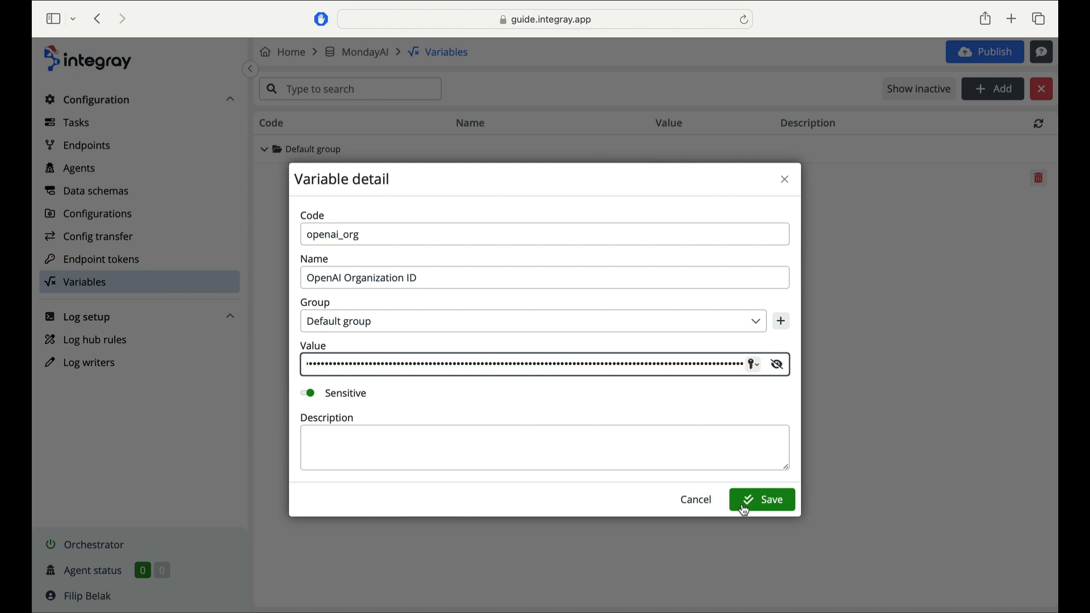
pyautogui.click(744, 507)
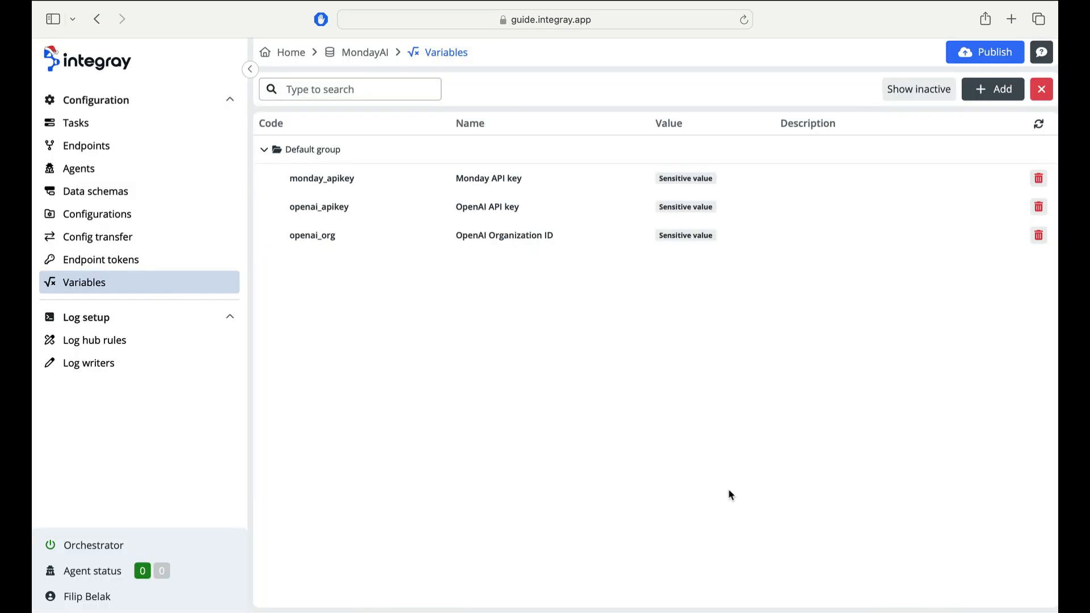
# - Create a new endpoint named My board summary, regenerate its slug, and save and close it
pyautogui.click(199, 150)
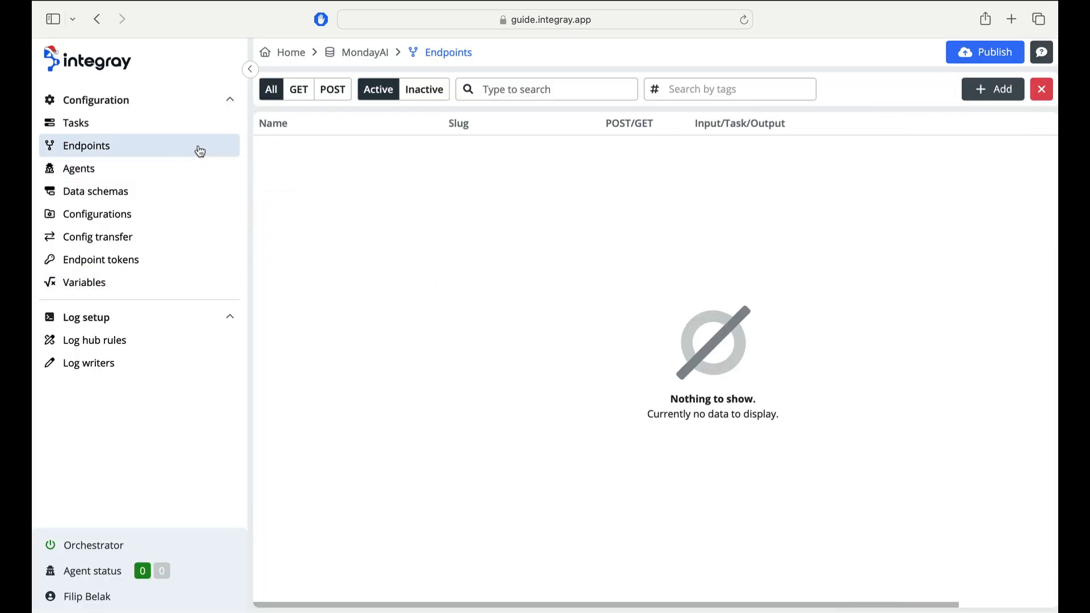
pyautogui.click(993, 89)
pyautogui.doubleClick(462, 194)
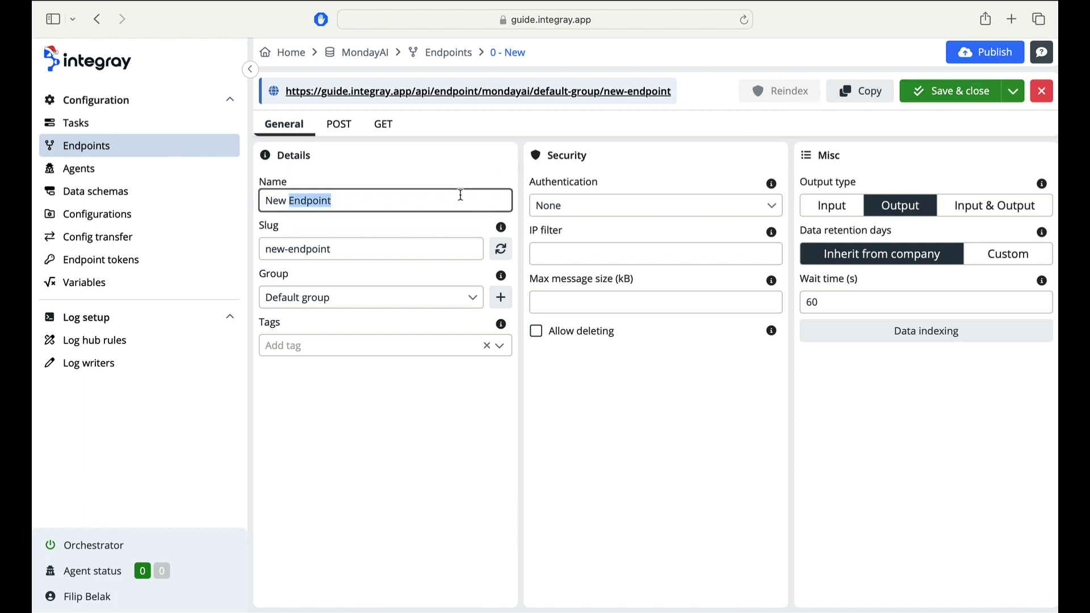
pyautogui.press('BackSpace')
pyautogui.press('BackSpace')
pyautogui.press('BackSpace')
pyautogui.press('BackSpace')
pyautogui.press('BackSpace')
pyautogui.write('My')
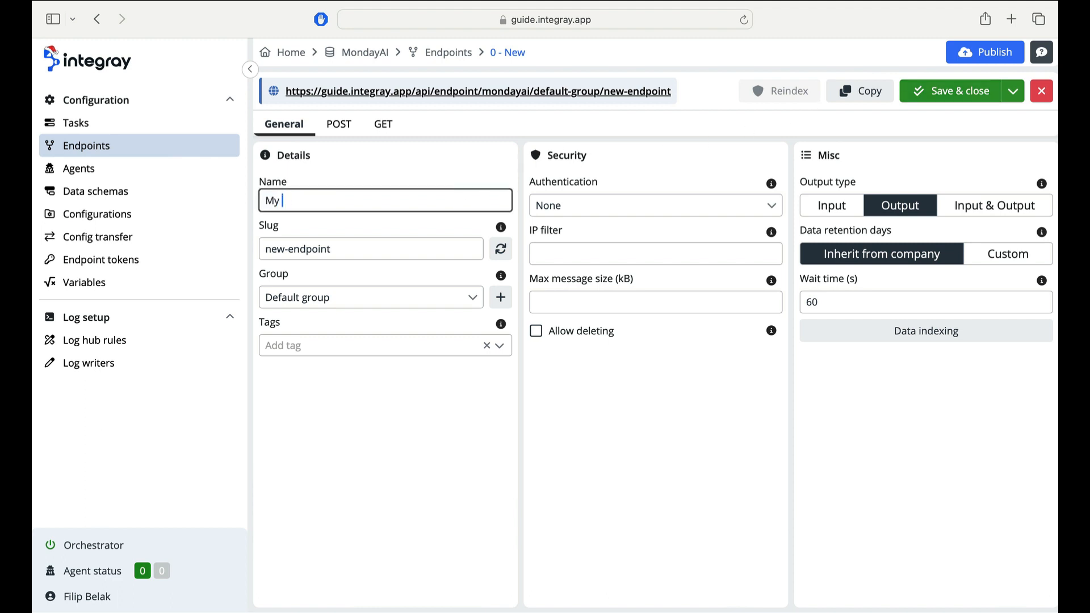
pyautogui.write(' board summary')
pyautogui.click(501, 248)
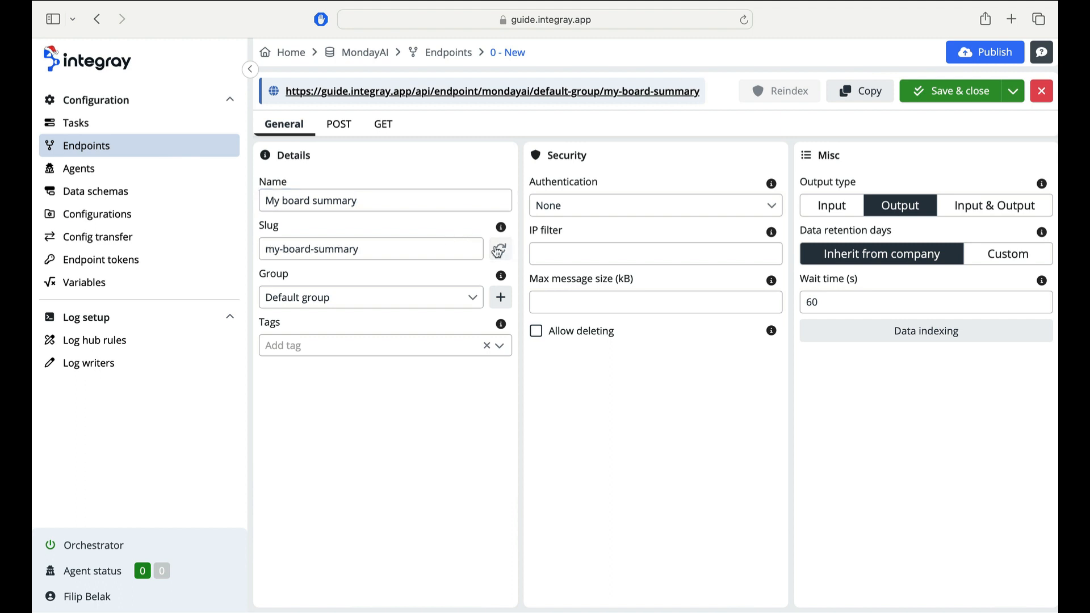
pyautogui.click(392, 126)
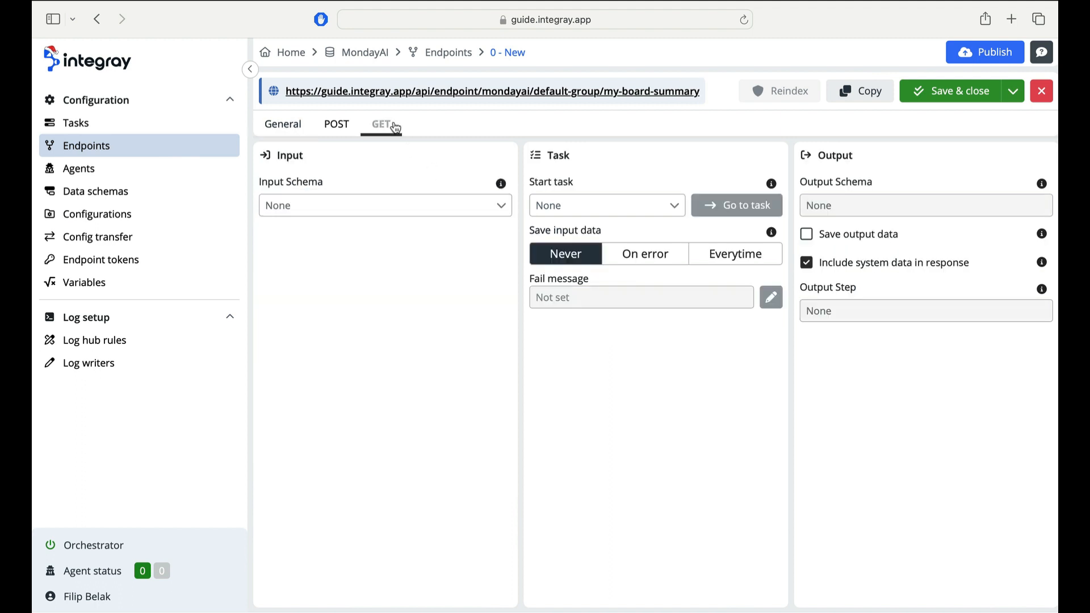
pyautogui.click(926, 101)
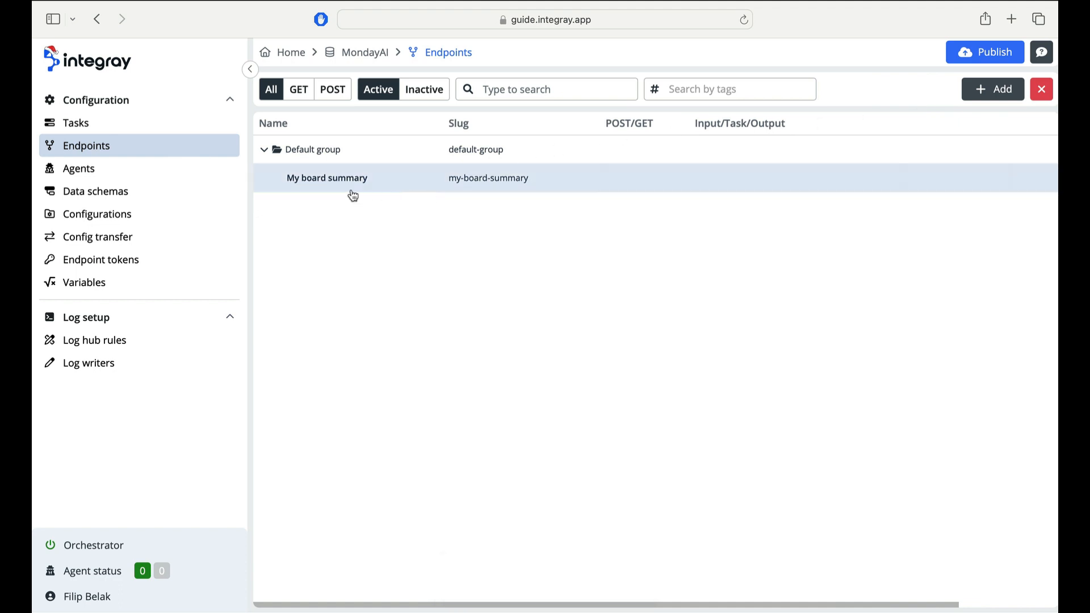
# - Create a custom data schema named My input schema with a BoardID string column and save it
pyautogui.click(212, 197)
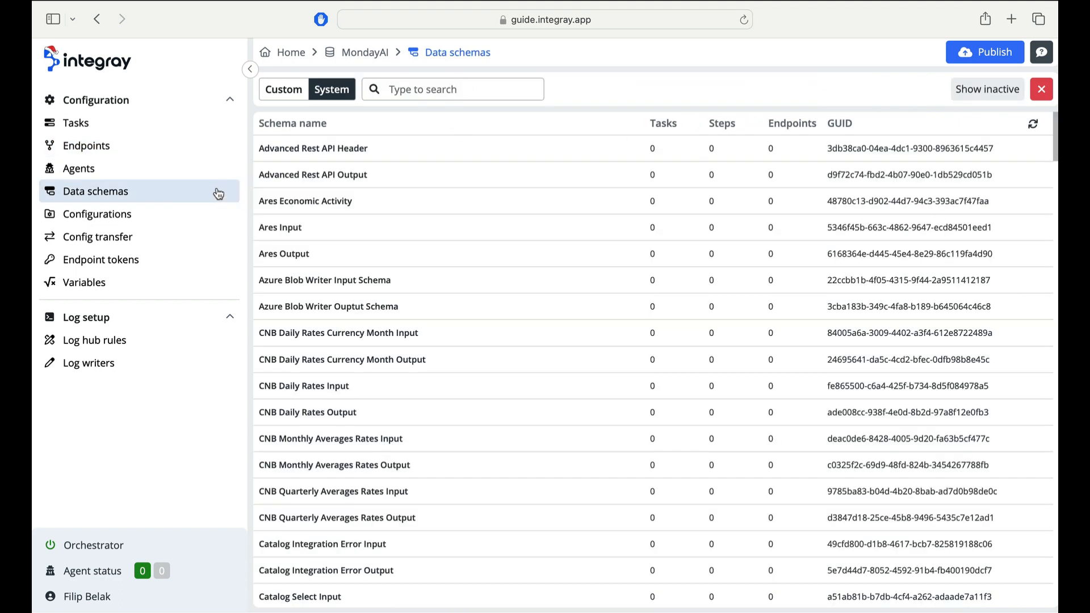
pyautogui.click(281, 91)
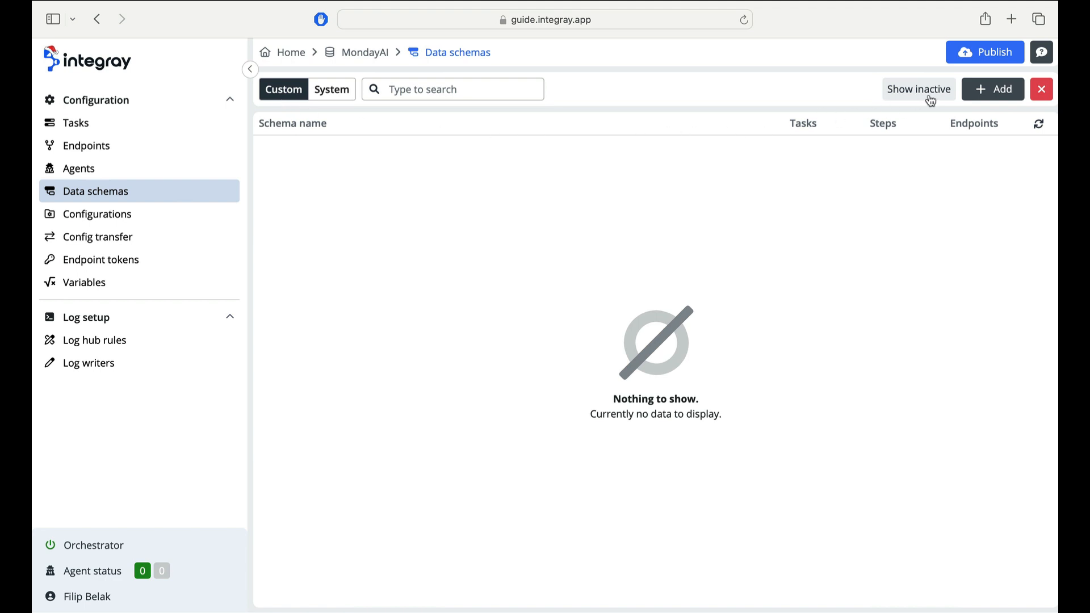
pyautogui.click(995, 89)
pyautogui.click(912, 93)
pyautogui.write('My')
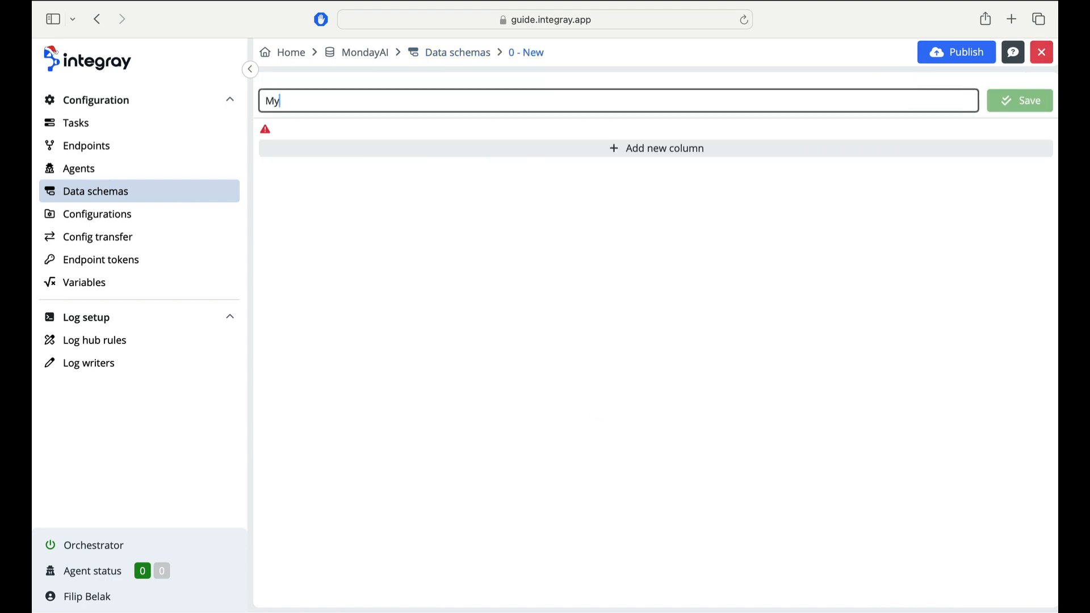
pyautogui.write(' input schema')
pyautogui.click(874, 150)
pyautogui.click(586, 135)
pyautogui.write('BoardID')
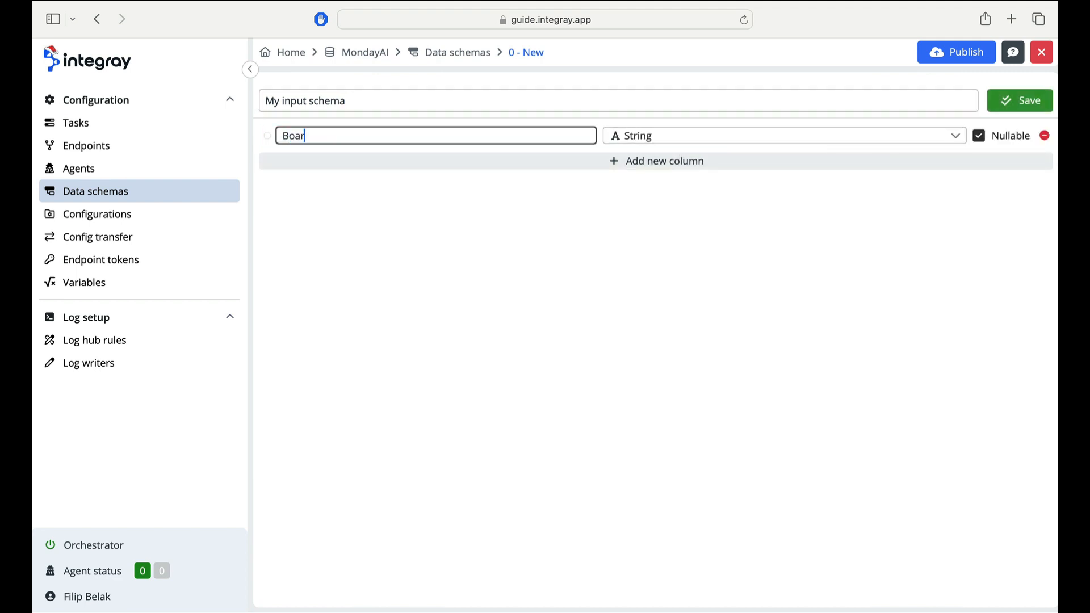
pyautogui.click(1007, 101)
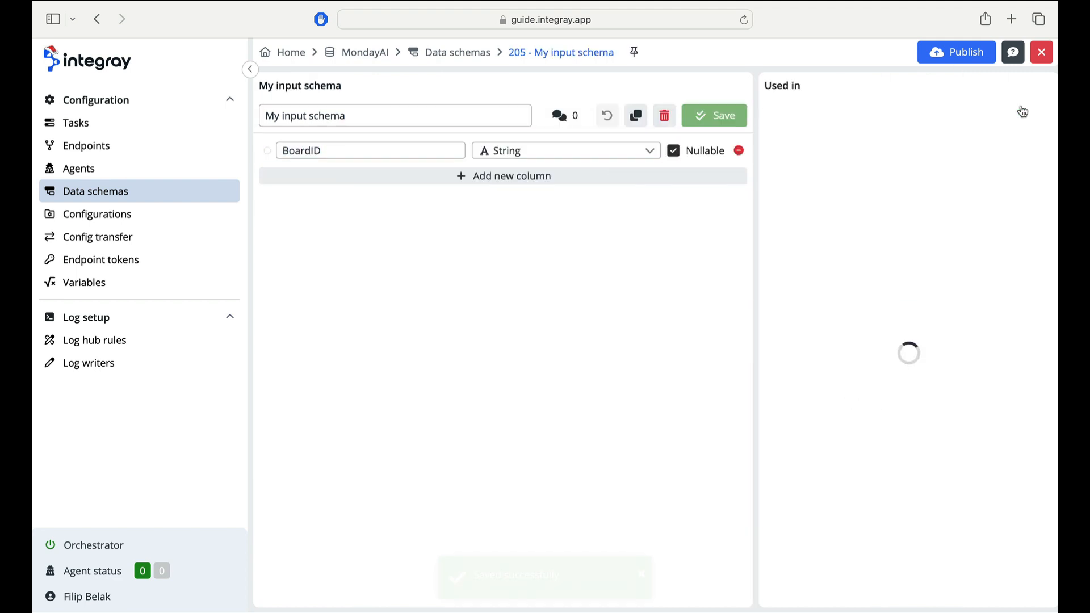
# - Set the My board summary endpoint's GET input schema to My input schema
pyautogui.click(219, 145)
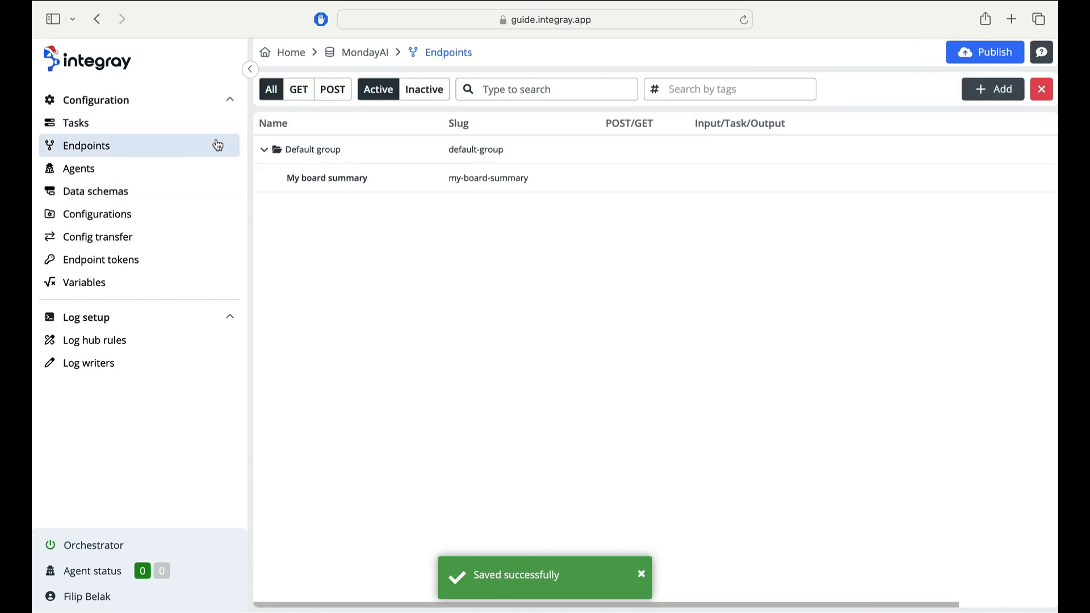
pyautogui.click(320, 177)
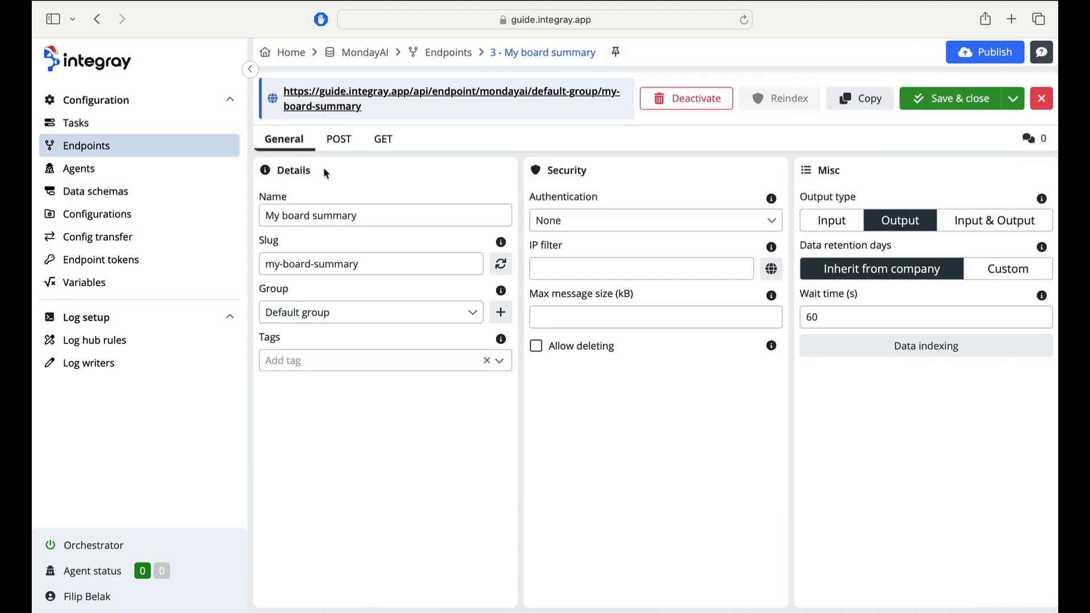
pyautogui.click(379, 142)
pyautogui.click(390, 220)
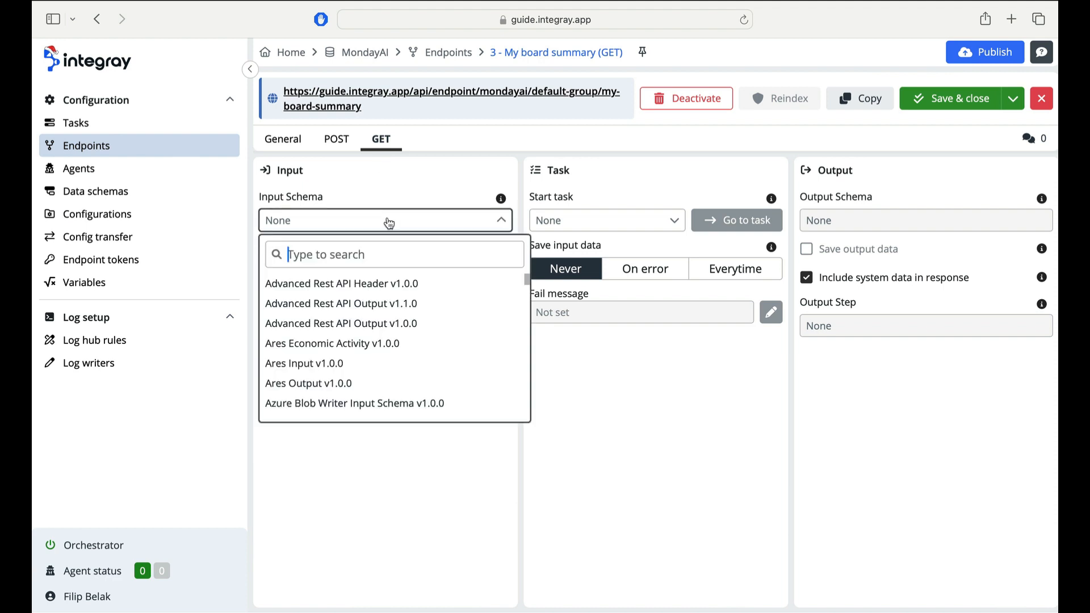
pyautogui.write('my')
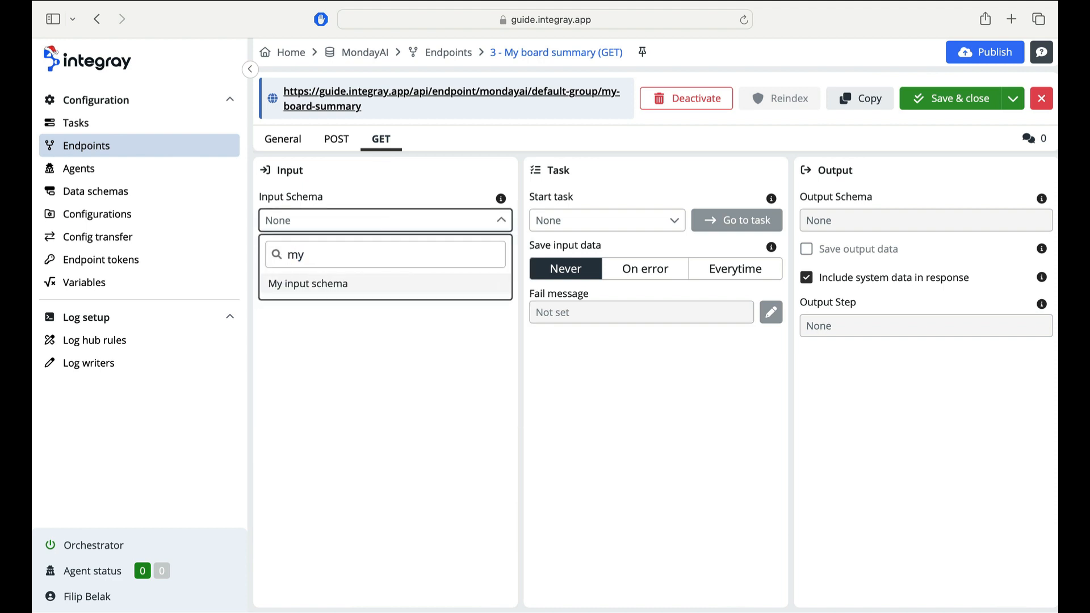
pyautogui.click(390, 283)
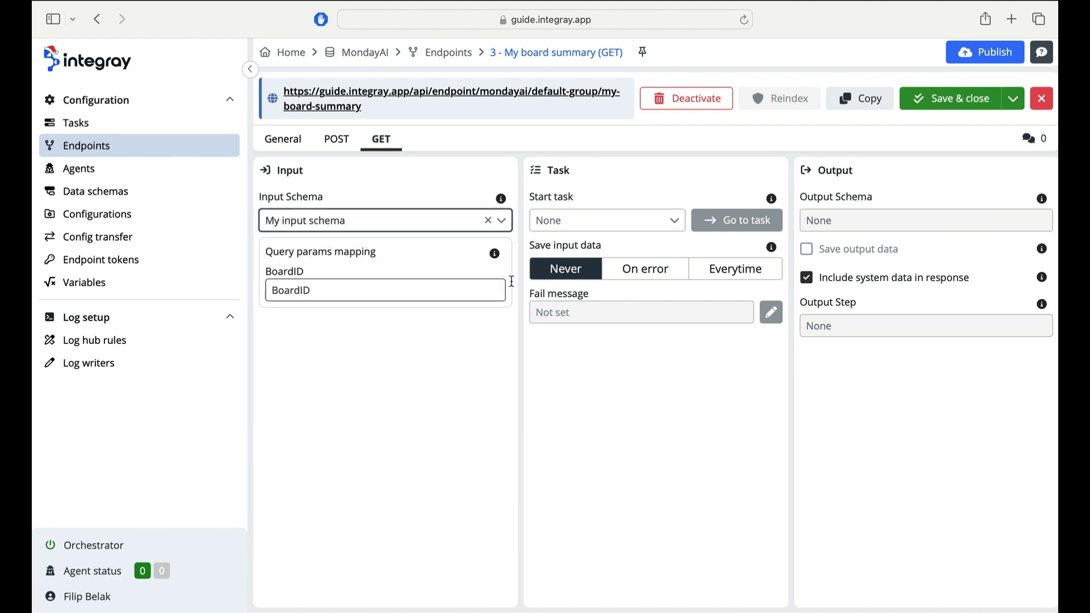
# - Set GET input data saving to Everytime, stop including system data in the response, and save and close the endpoint
pyautogui.click(721, 272)
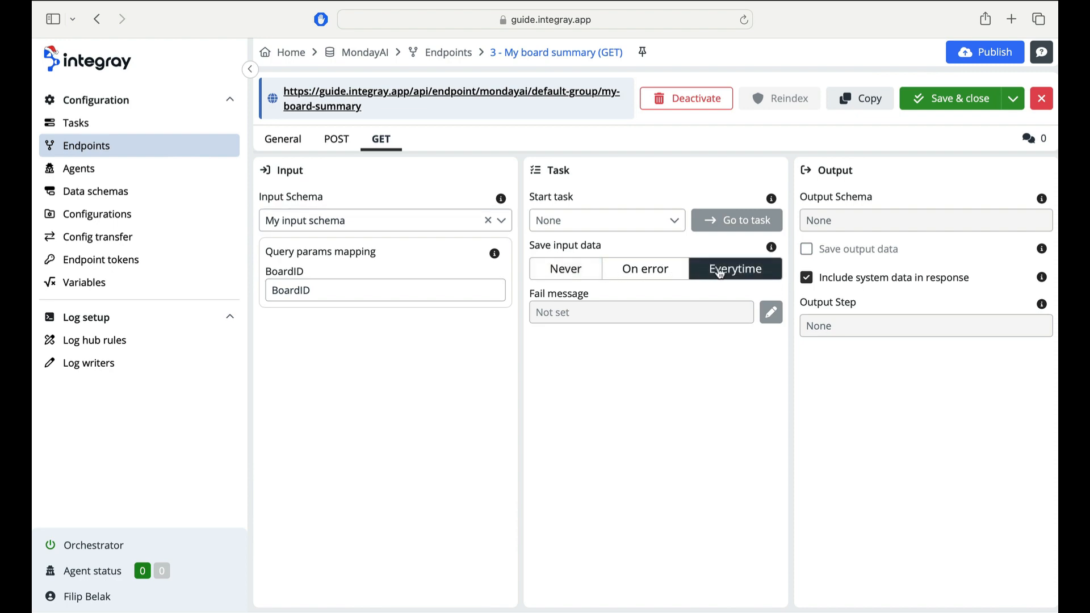
pyautogui.click(807, 278)
pyautogui.click(947, 112)
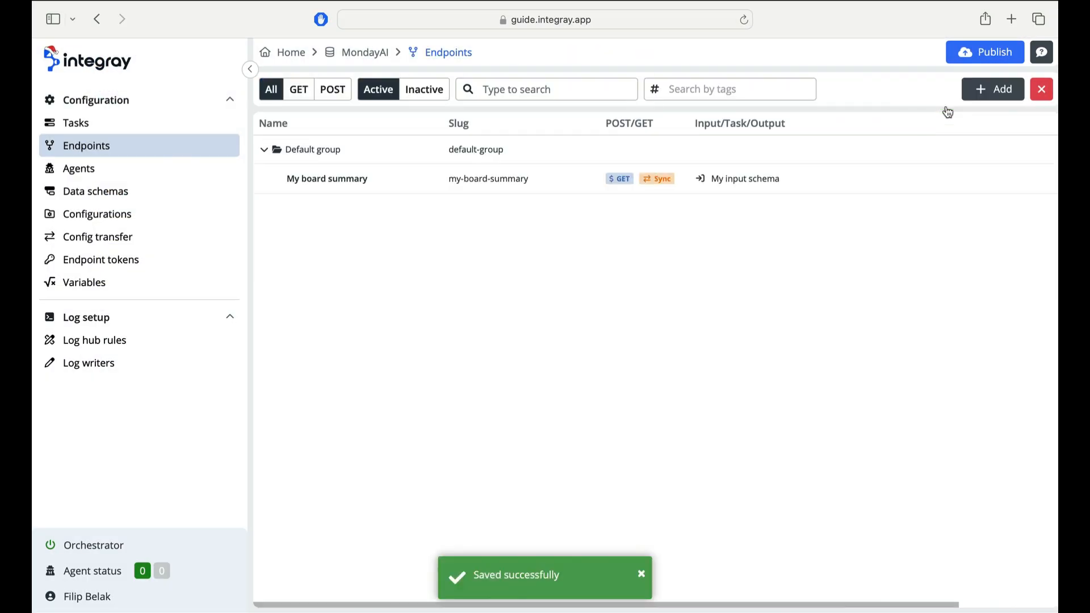
# - Create a new task and rename it My board summary
pyautogui.click(209, 129)
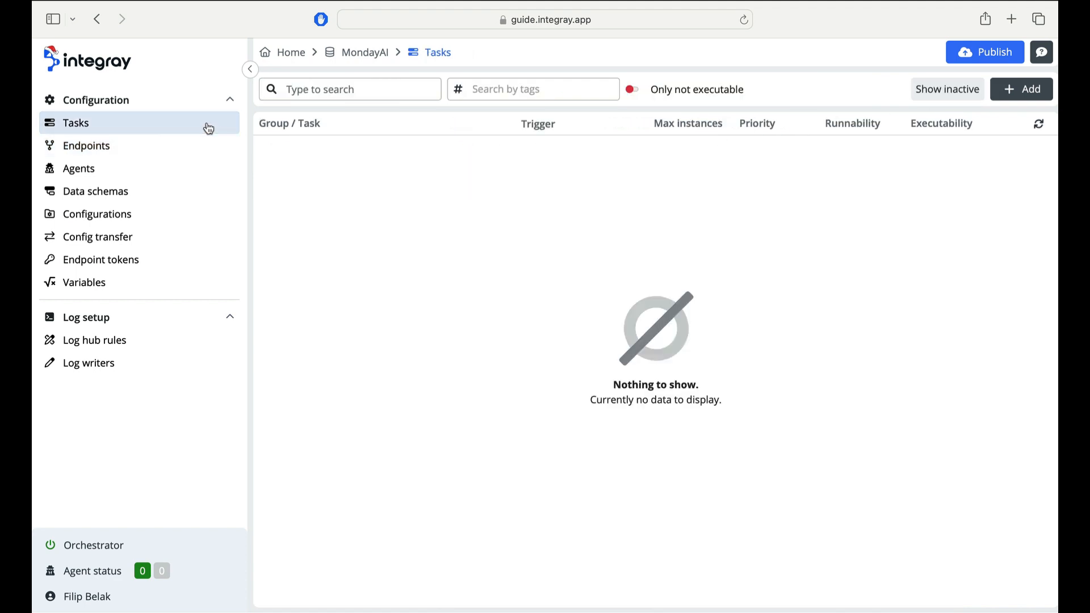
pyautogui.click(1014, 89)
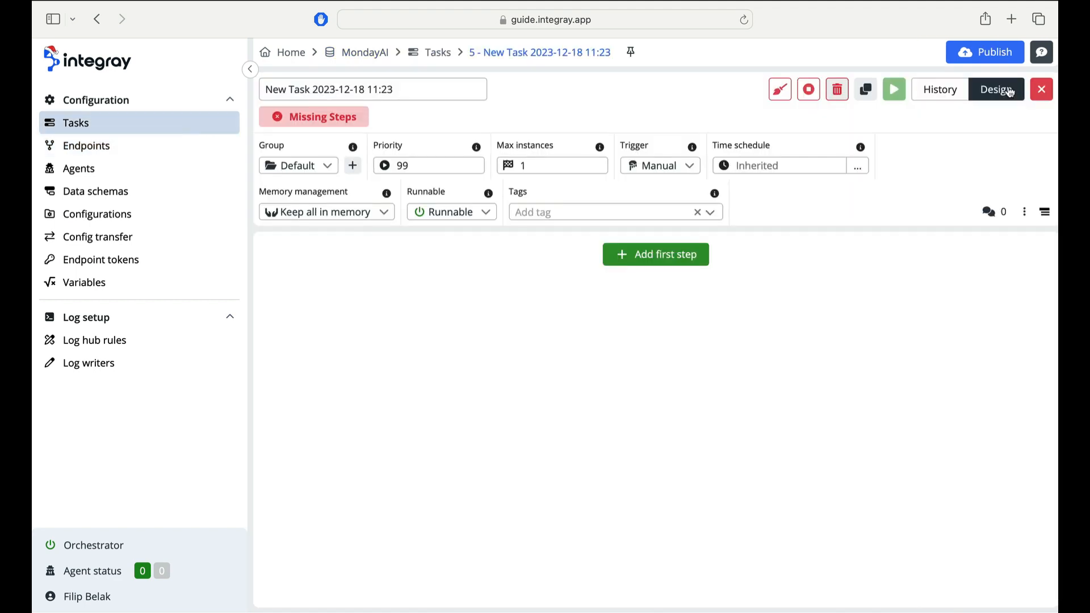
pyautogui.click(449, 97)
pyautogui.press('BackSpace')
pyautogui.press('BackSpace')
pyautogui.press('BackSpace')
pyautogui.press('BackSpace')
pyautogui.press('BackSpace')
pyautogui.press('BackSpace')
pyautogui.press('BackSpace')
pyautogui.press('BackSpace')
pyautogui.press('BackSpace')
pyautogui.press('BackSpace')
pyautogui.press('BackSpace')
pyautogui.press('BackSpace')
pyautogui.press('BackSpace')
pyautogui.press('BackSpace')
pyautogui.press('BackSpace')
pyautogui.press('BackSpace')
pyautogui.press('BackSpace')
pyautogui.press('BackSpace')
pyautogui.press('BackSpace')
pyautogui.press('BackSpace')
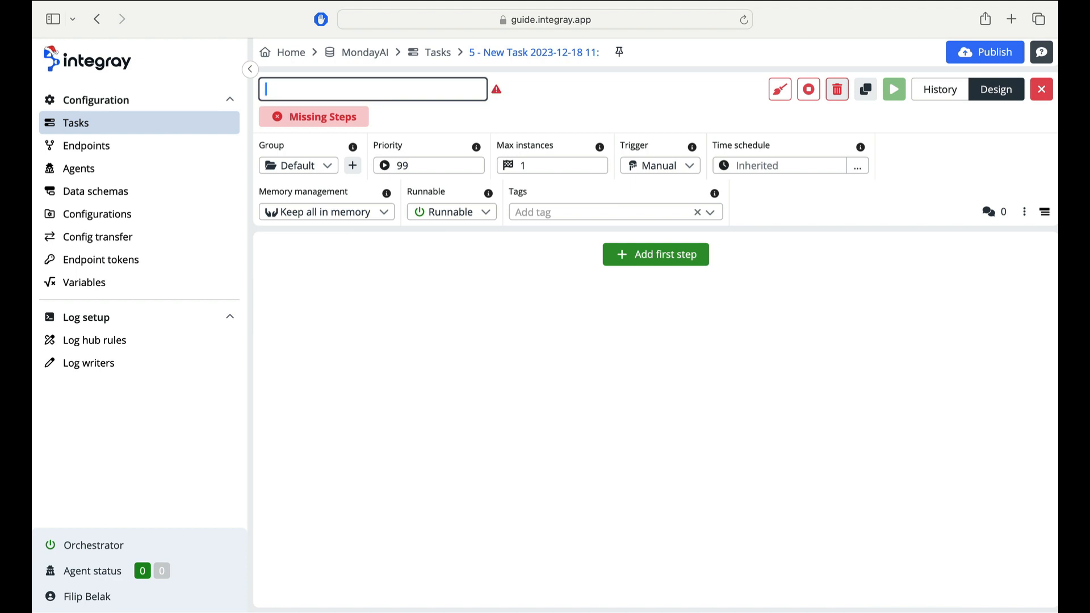
pyautogui.write('My board summary')
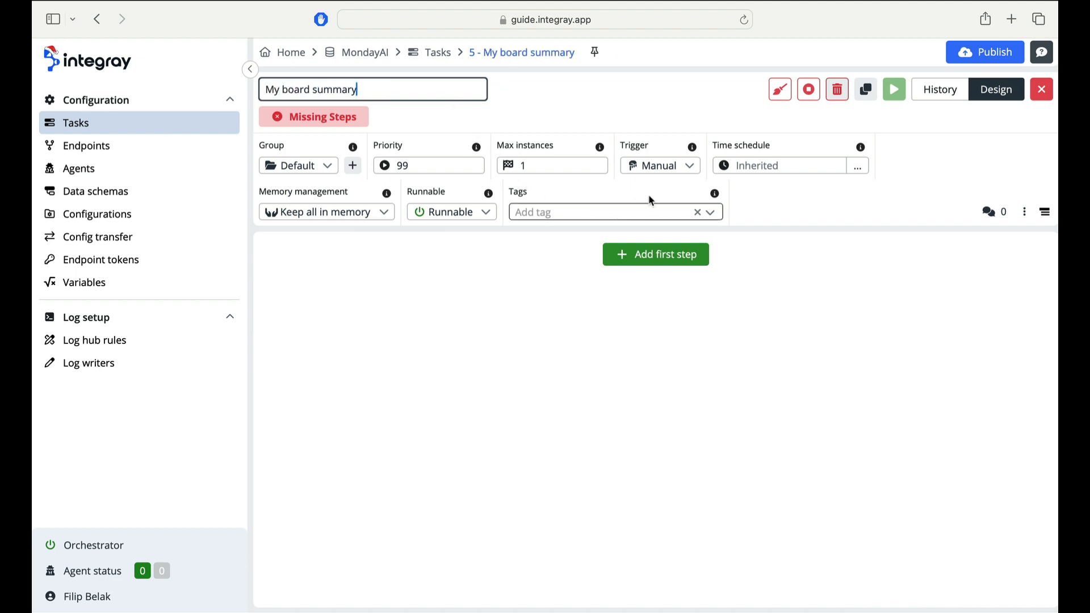
# - Set the task trigger to Endpoint and bind it to the My board summary GET endpoint
pyautogui.click(659, 166)
pyautogui.click(659, 239)
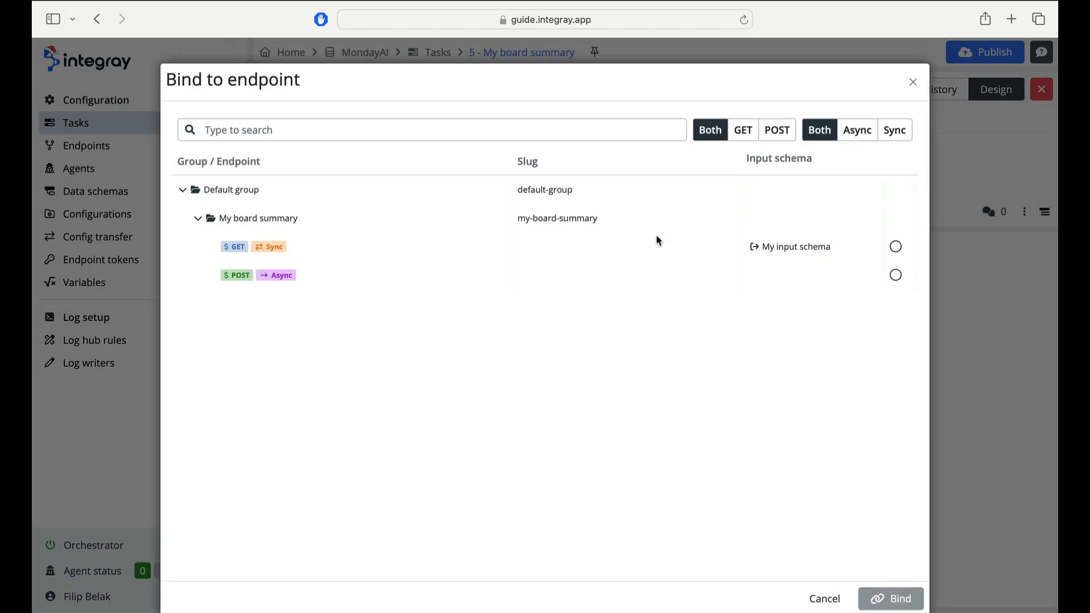
pyautogui.click(645, 254)
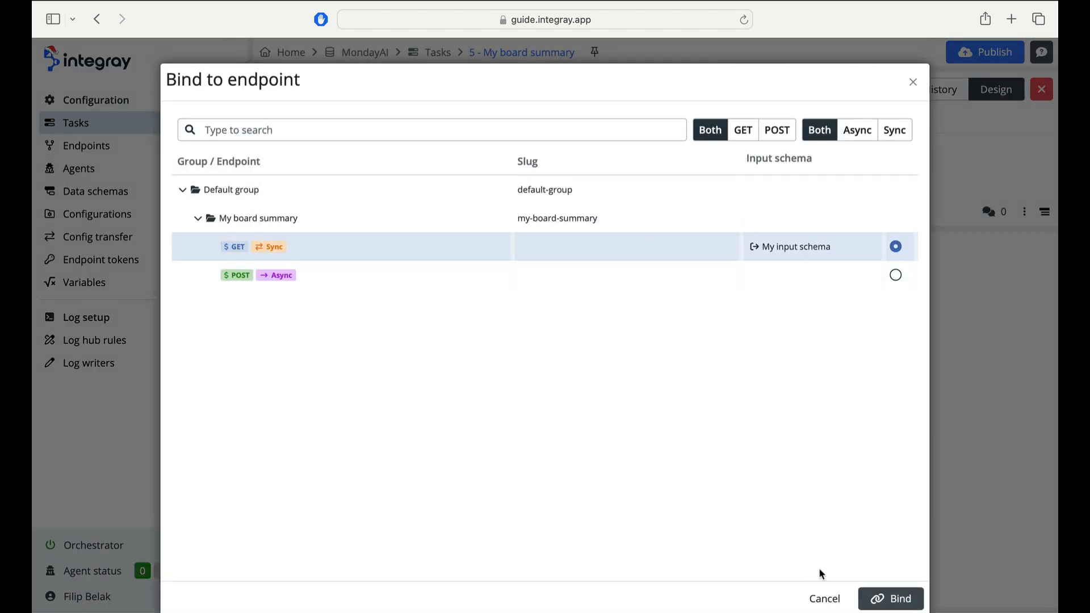
pyautogui.click(870, 598)
# - Add a first task step named Read monday items using the Monday Items Reader connector
pyautogui.click(683, 260)
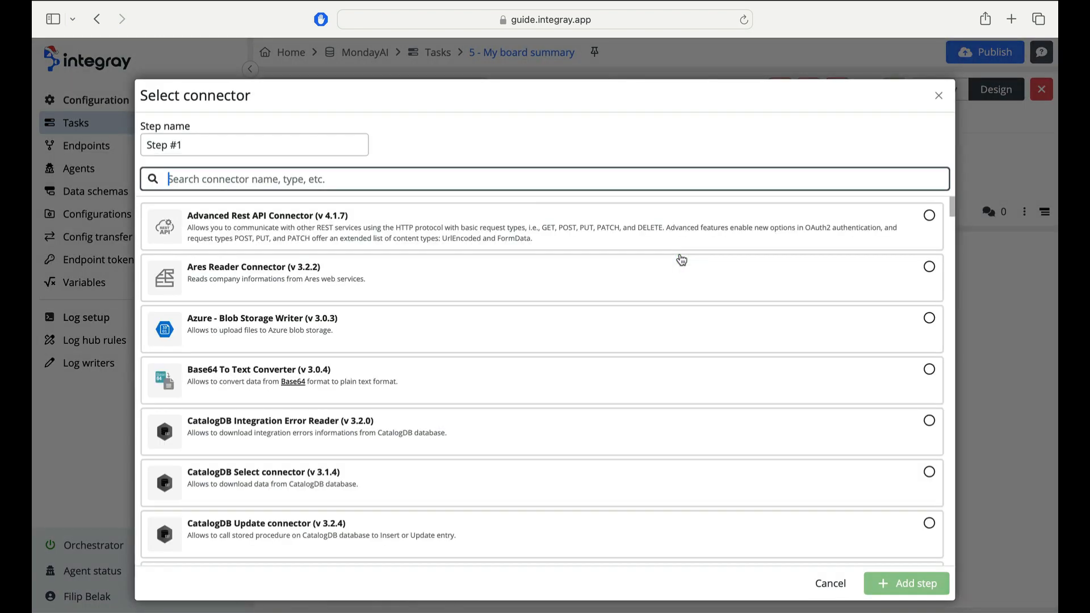
pyautogui.tripleClick(347, 142)
pyautogui.press('BackSpace')
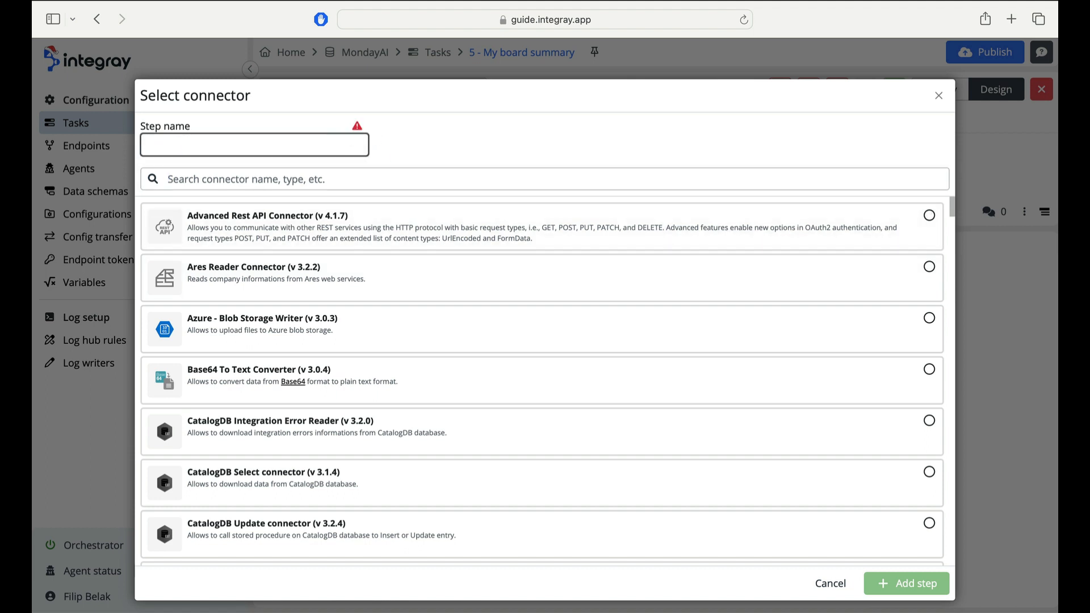
pyautogui.write('Read monday items')
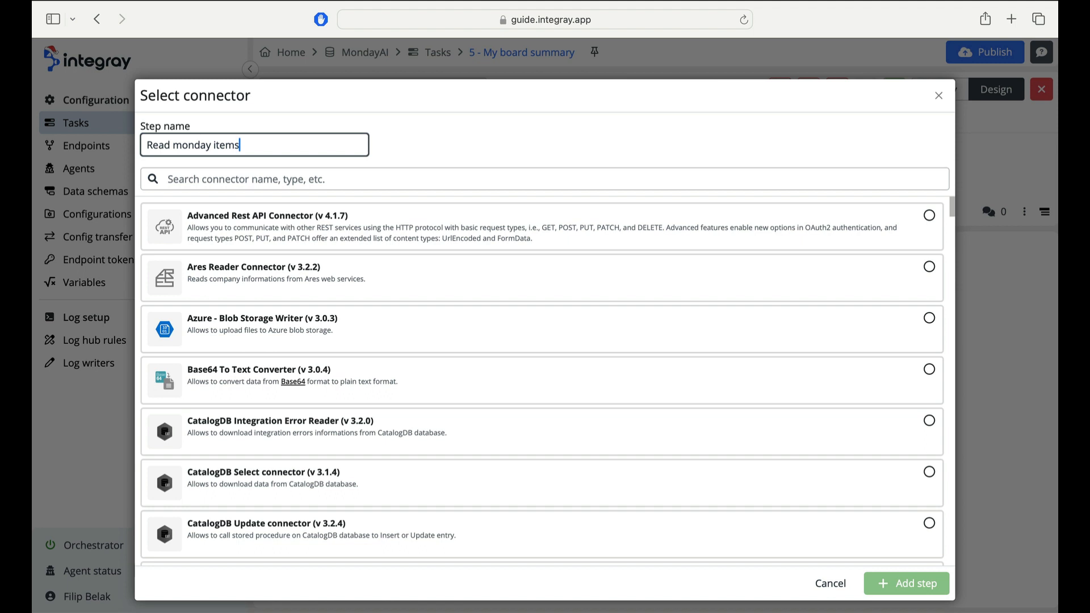
pyautogui.click(338, 178)
pyautogui.write('monday')
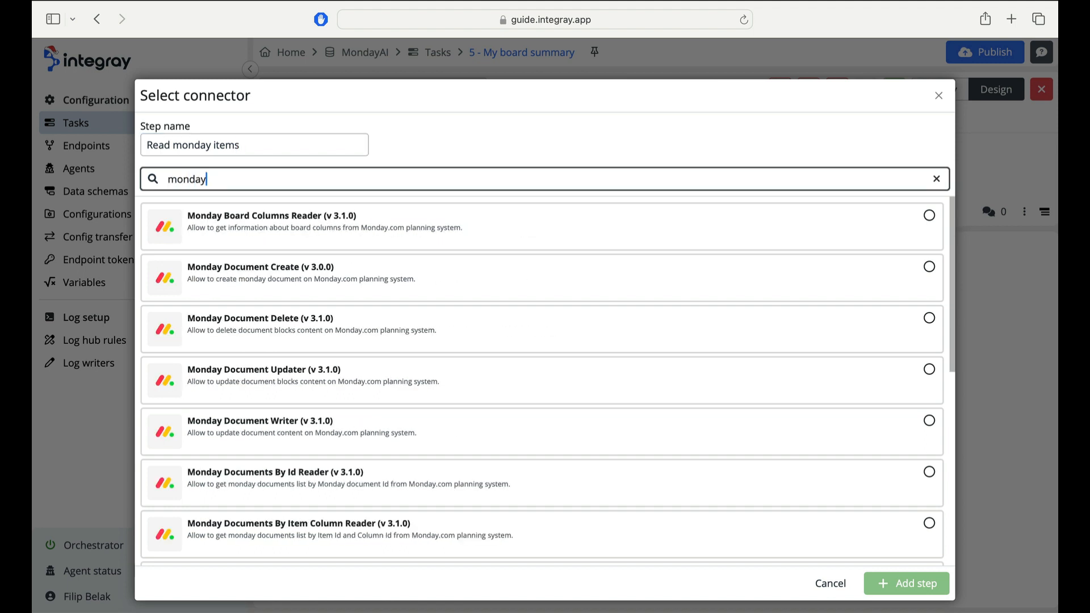
pyautogui.write(' item')
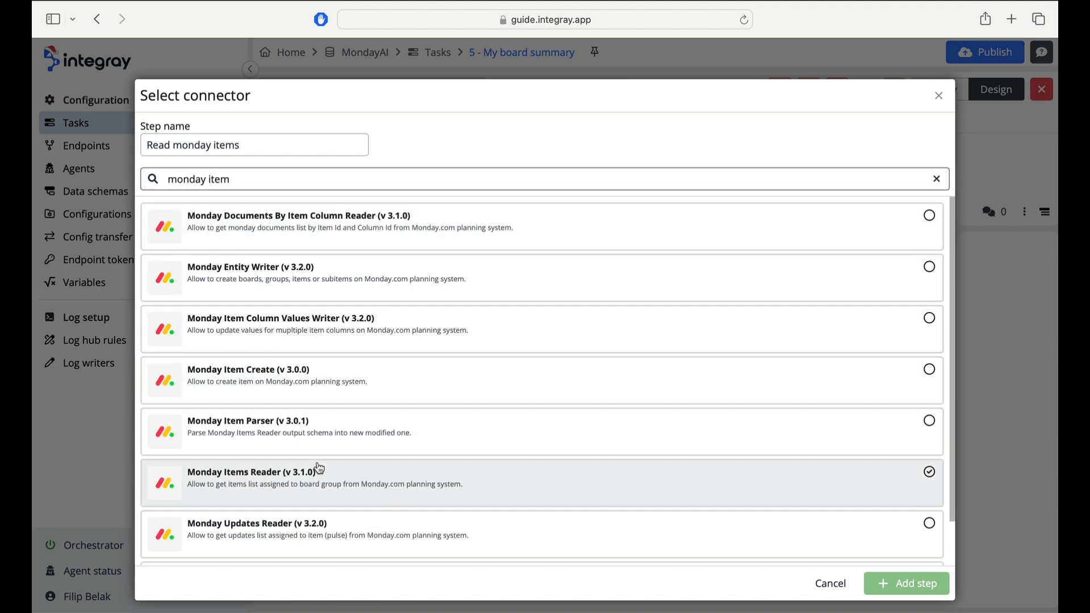
pyautogui.click(886, 584)
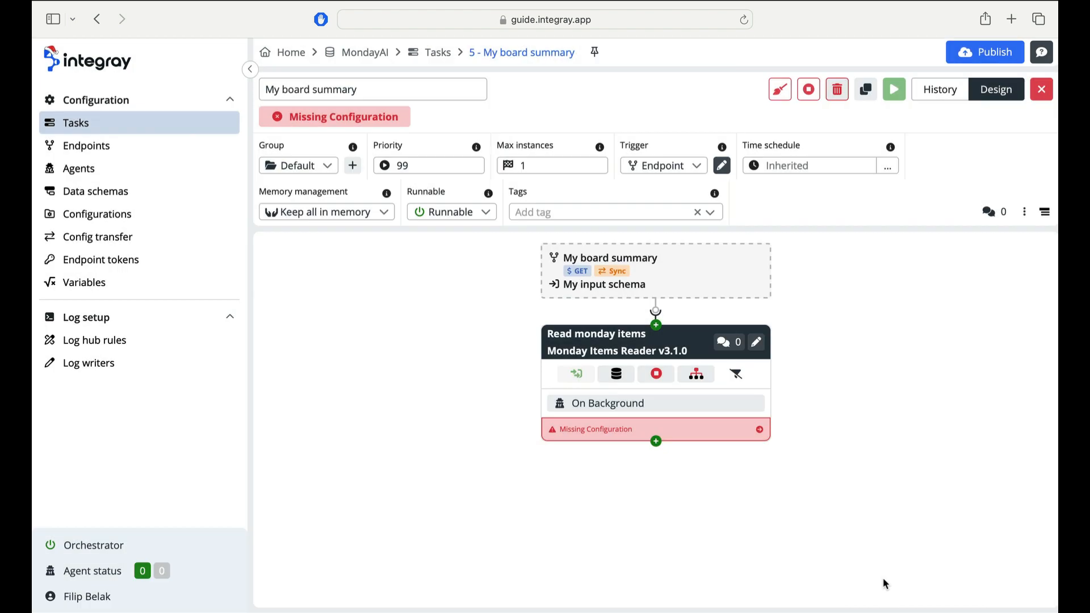
# - Load My input schema as the Read monday items step's input schema and map the trigger's BoardID to it
pyautogui.click(756, 342)
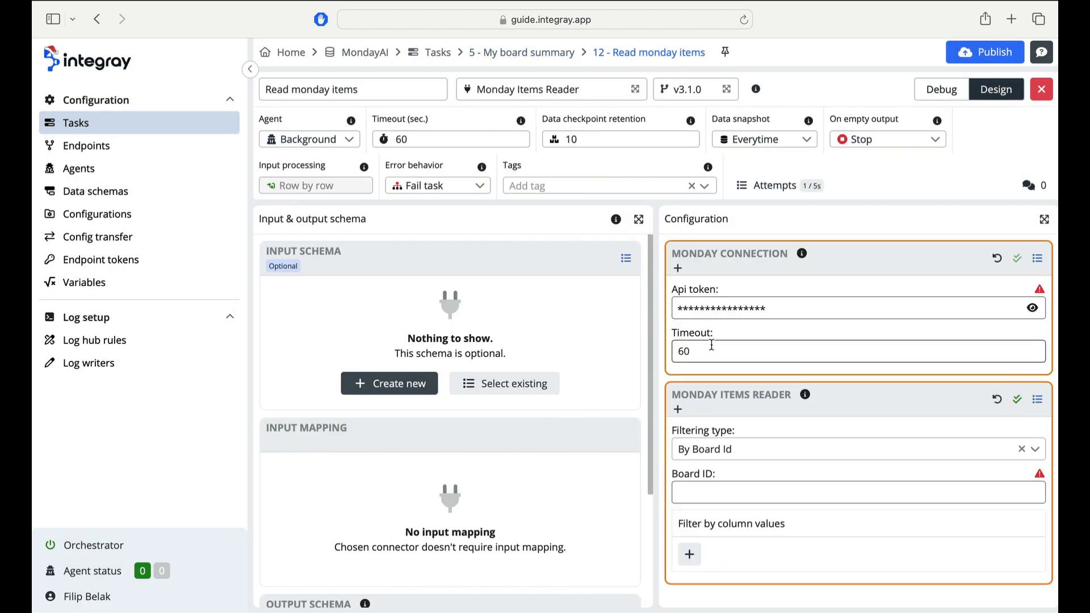
pyautogui.click(547, 384)
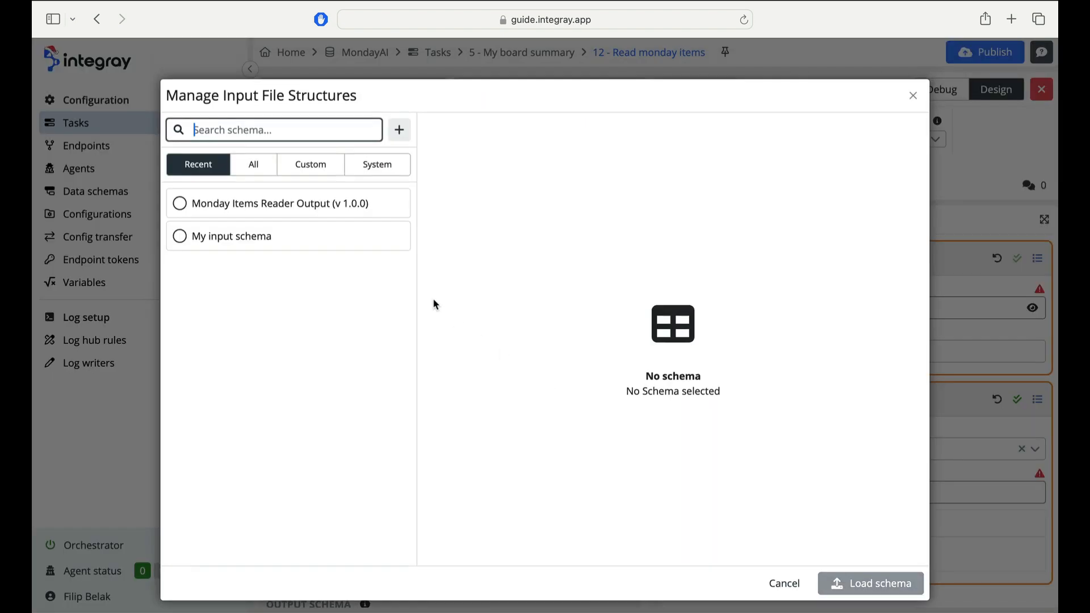
pyautogui.click(382, 252)
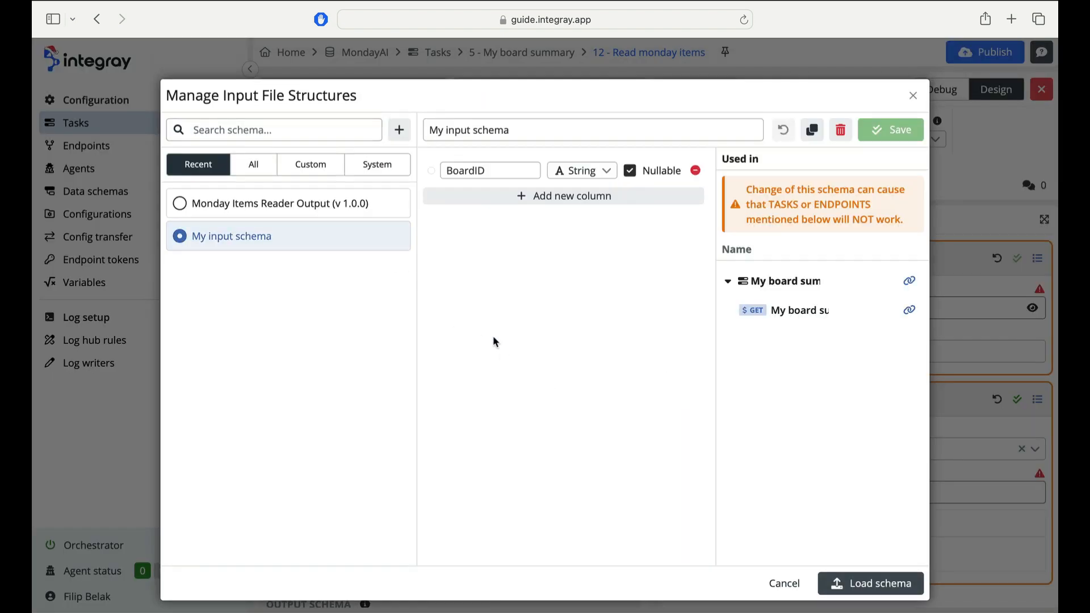
pyautogui.click(835, 582)
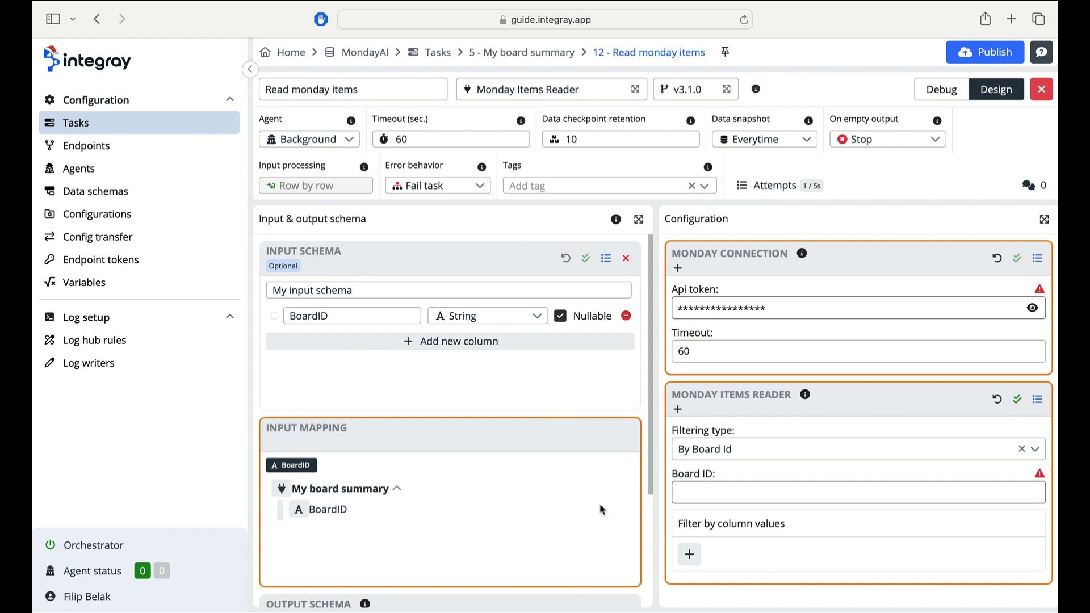
pyautogui.scroll(-2, 600, 504)
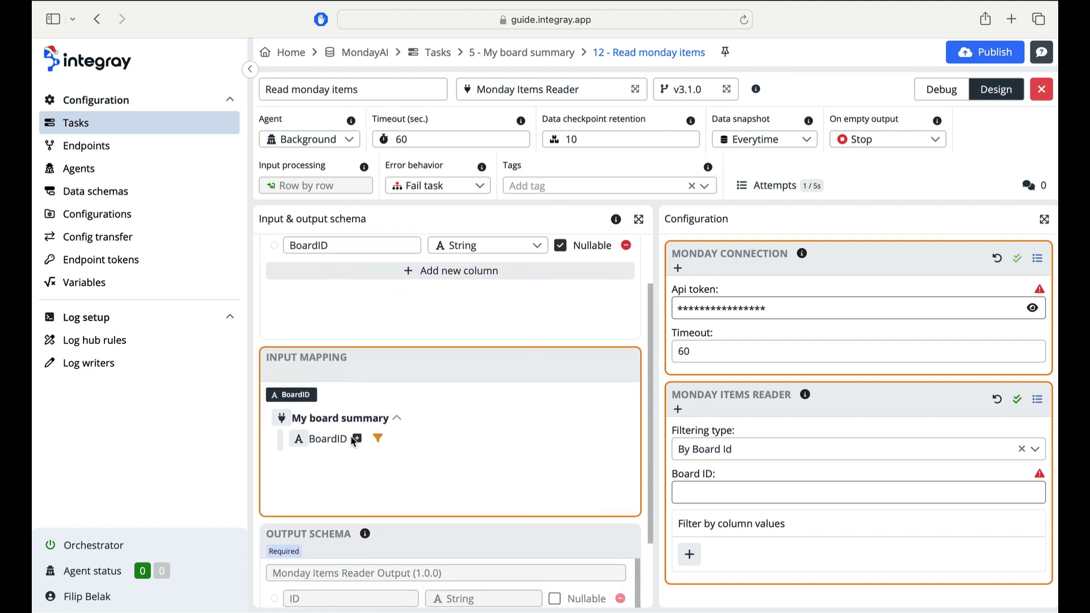
pyautogui.moveTo(357, 442); pyautogui.dragTo(404, 449)
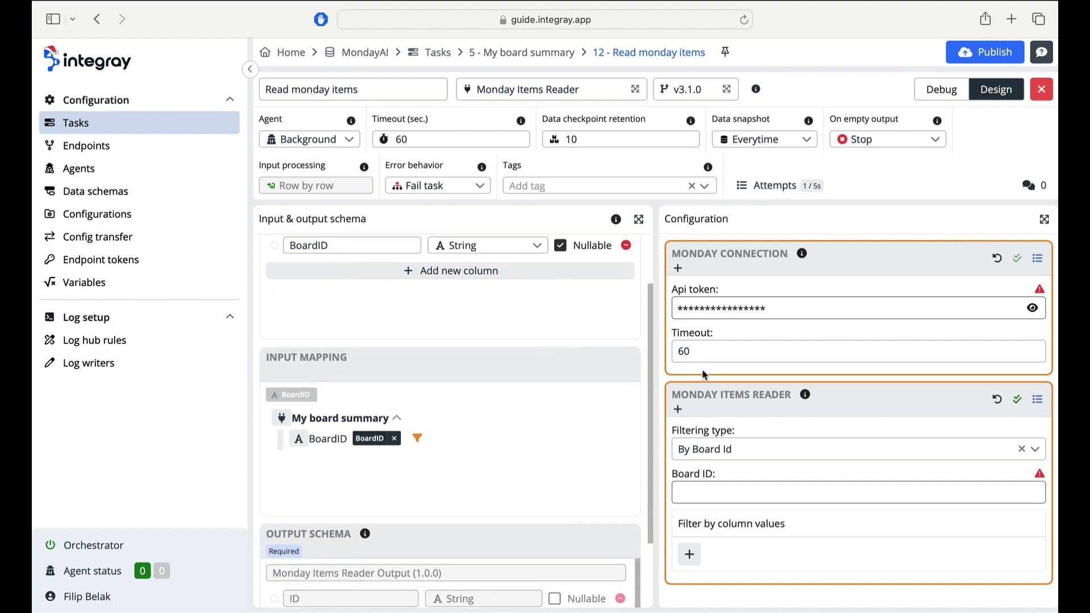
# - Set the Monday connection's Api token to the monday_apikey variable
pyautogui.click(787, 316)
pyautogui.write('$')
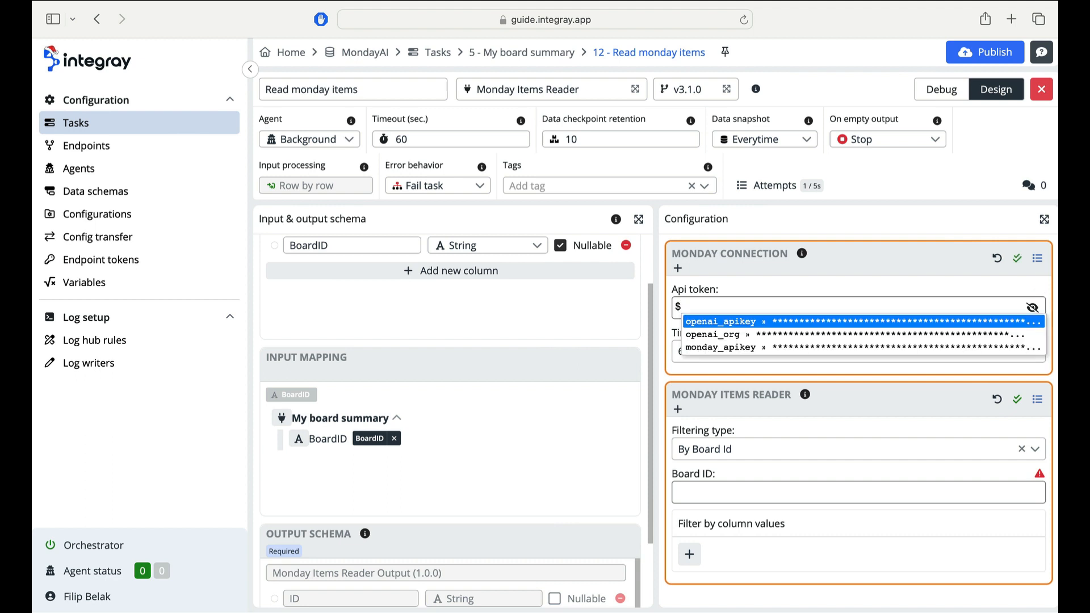
pyautogui.click(905, 347)
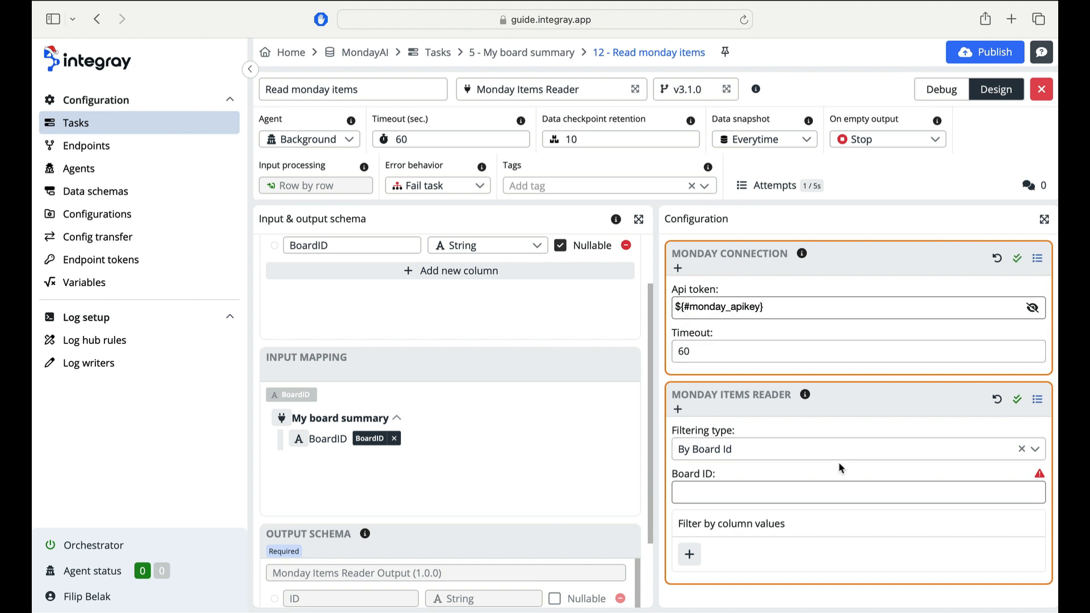
# - Set Board ID to ${input.BoardID} and save the Monday Items Reader and Monday connection configurations
pyautogui.click(818, 494)
pyautogui.write('${input.BoardID')
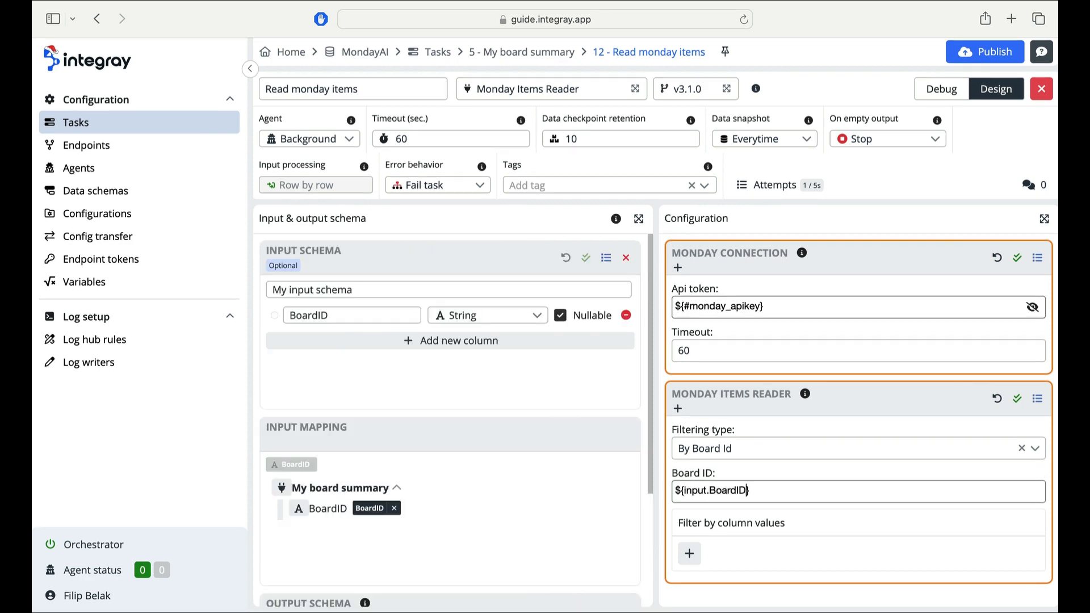
pyautogui.click(1017, 398)
pyautogui.press('Return')
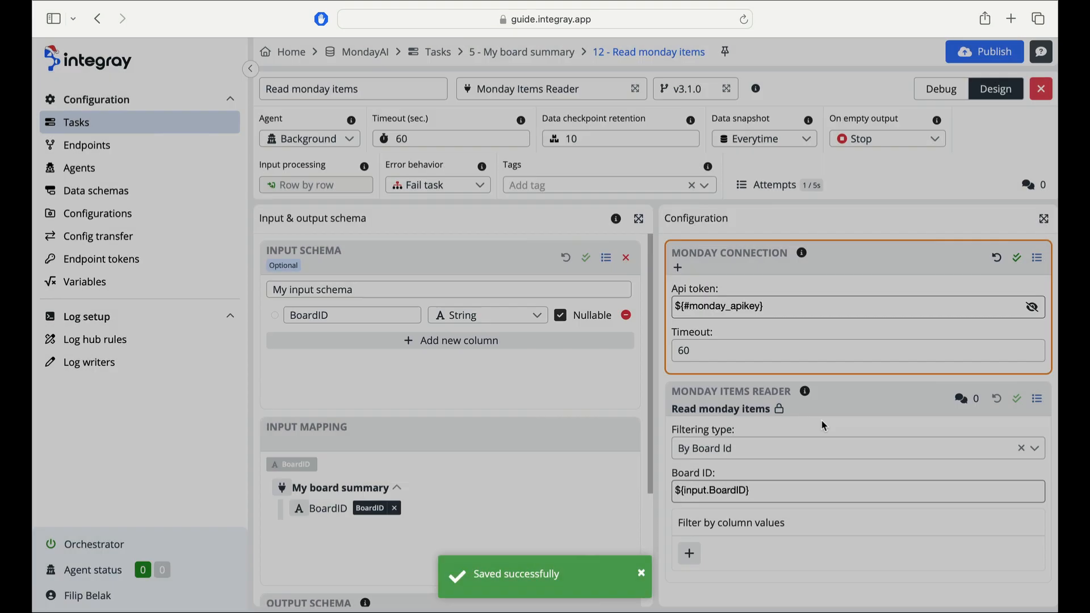
pyautogui.click(1017, 258)
pyautogui.click(707, 430)
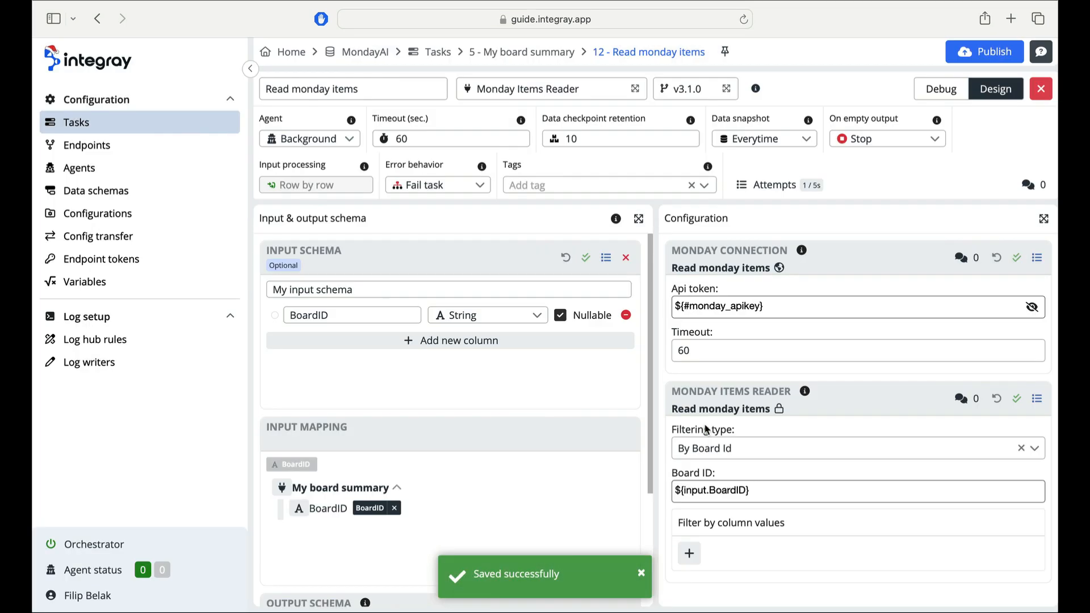
pyautogui.click(940, 89)
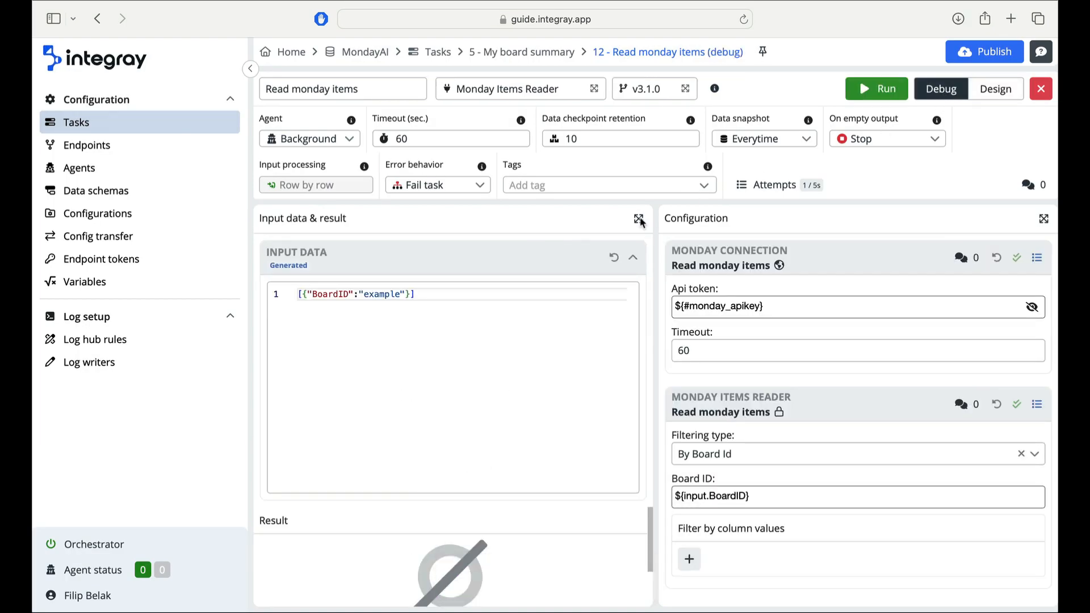
pyautogui.doubleClick(386, 293)
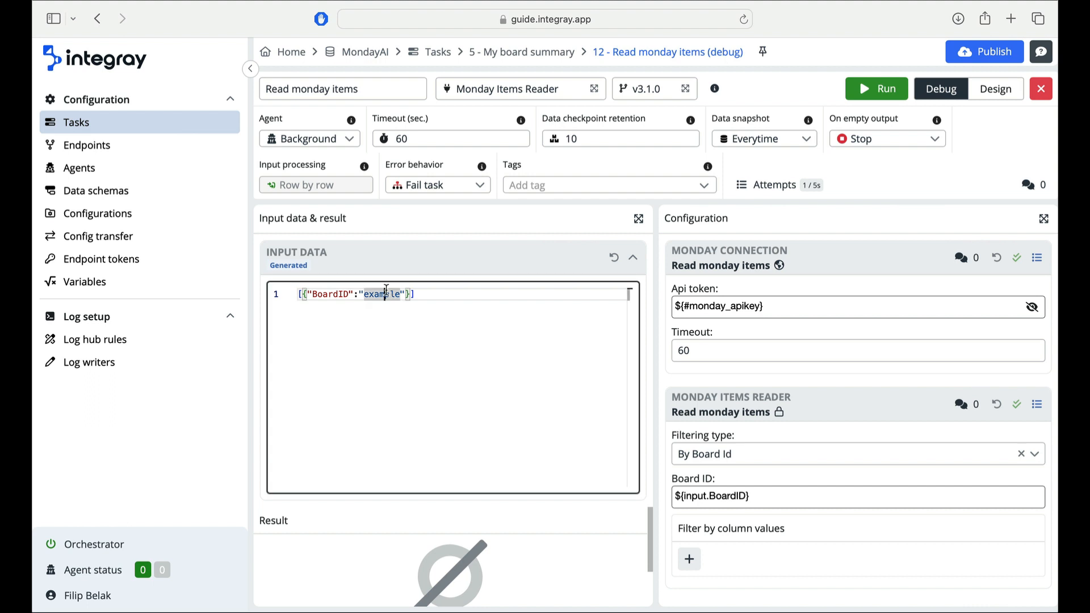
pyautogui.press('super+v')
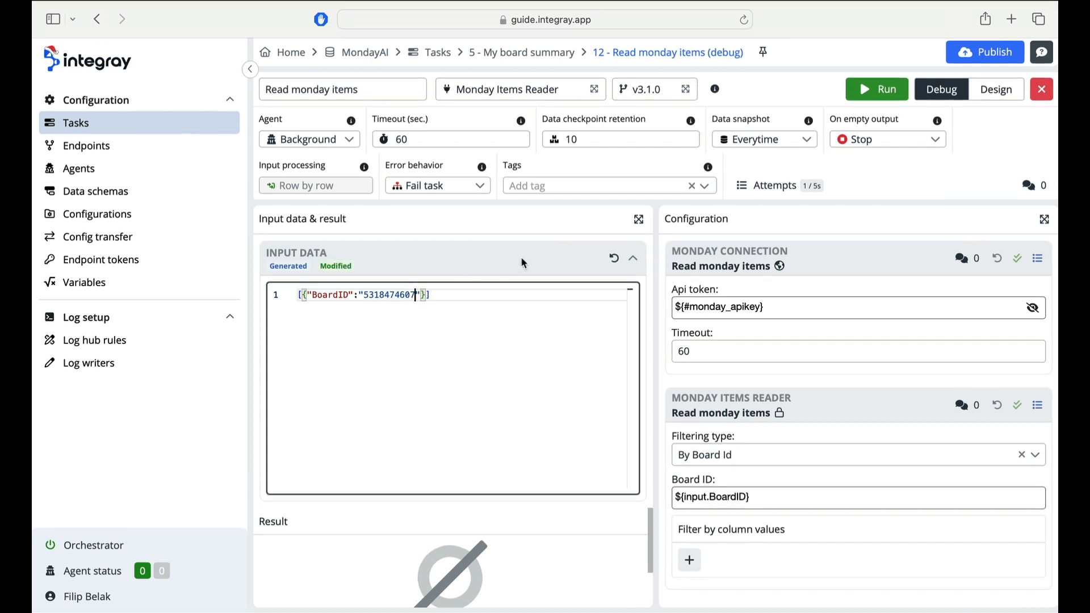
pyautogui.click(862, 92)
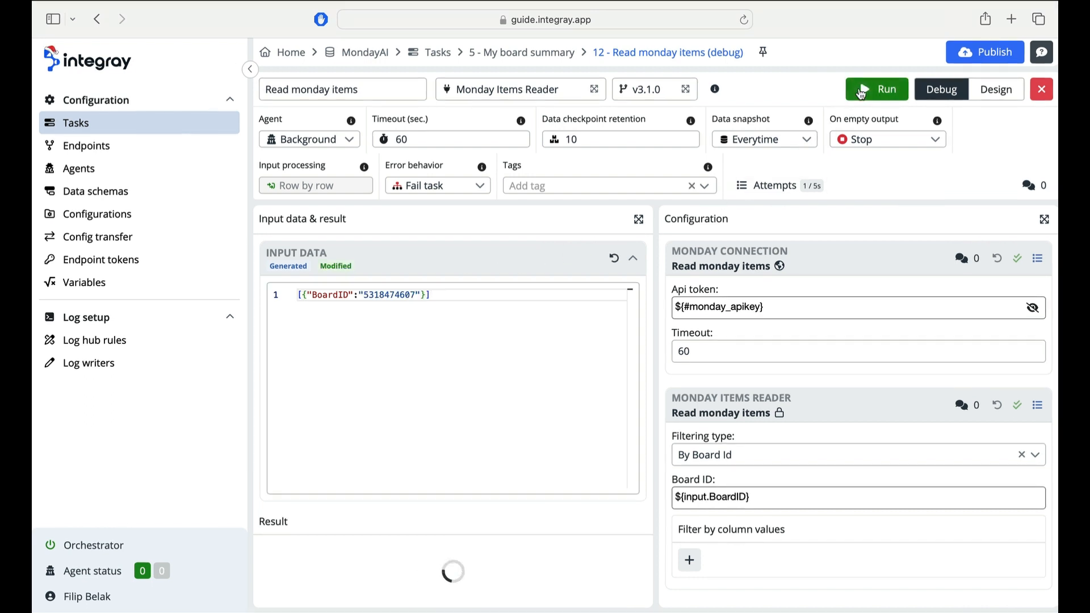
# - Inspect the returned items' group and column values in the result
pyautogui.click(637, 259)
pyautogui.click(533, 423)
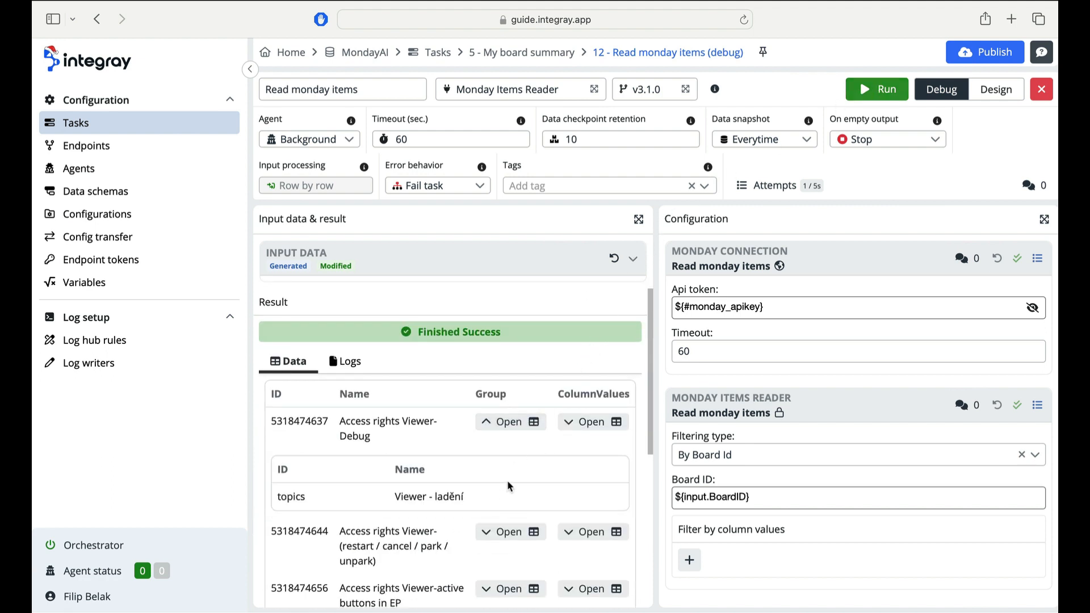
pyautogui.click(588, 422)
pyautogui.scroll(-5, 511, 503)
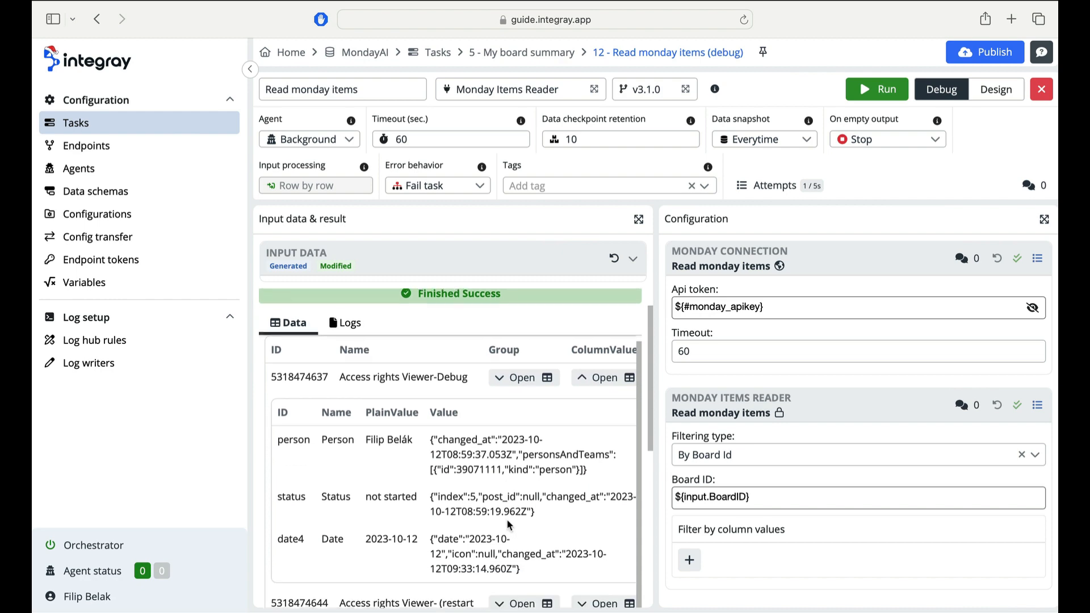
pyautogui.scroll(-5, 510, 525)
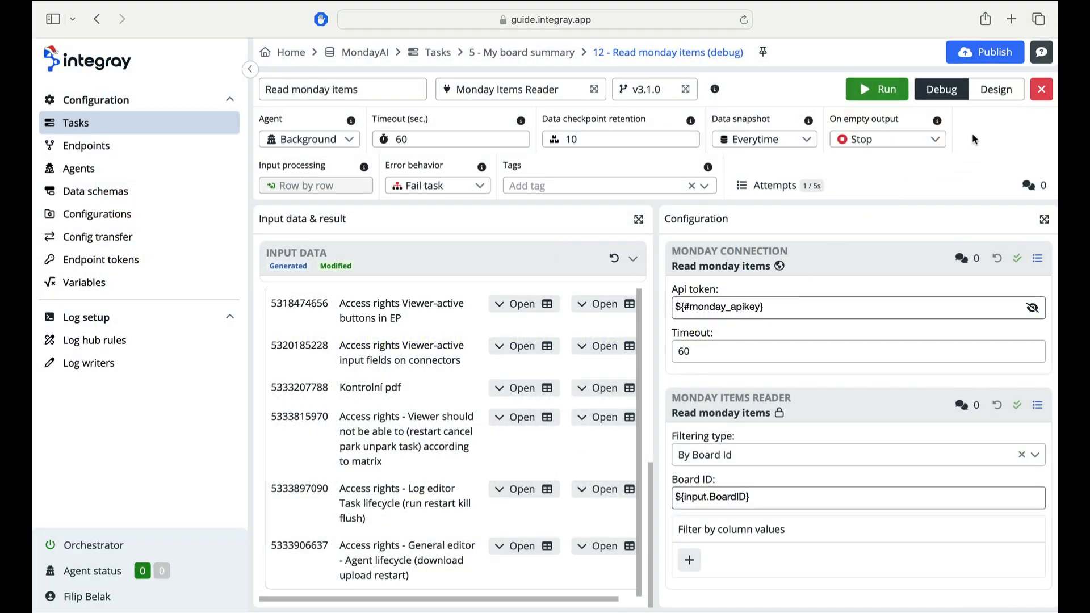
# - Add a next task step named Adjust columns using the Monday Item Parser connector
pyautogui.click(1041, 89)
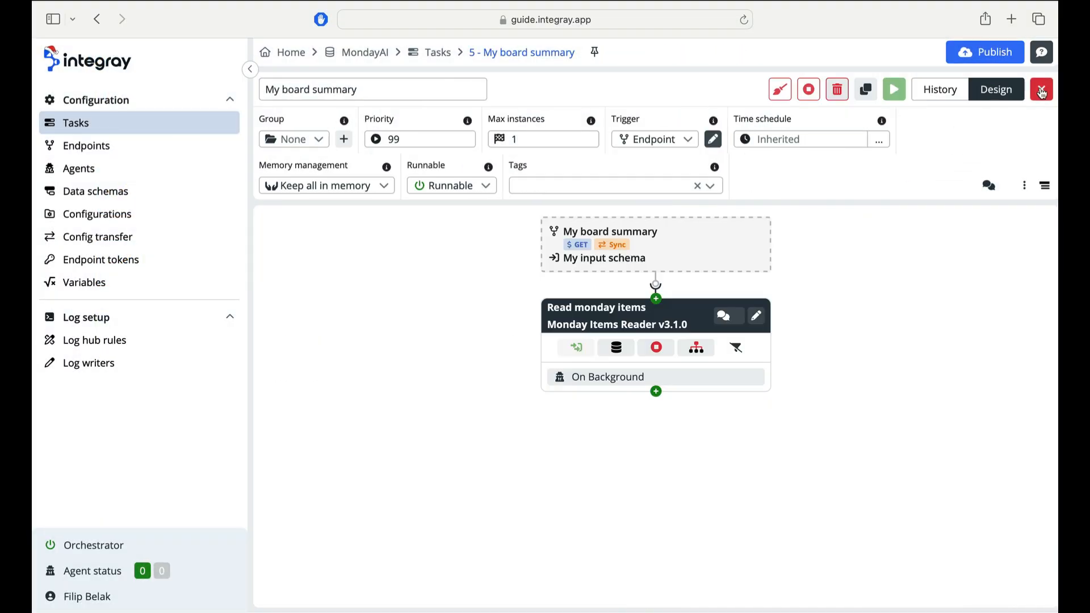
pyautogui.click(657, 392)
pyautogui.tripleClick(319, 136)
pyautogui.write('A')
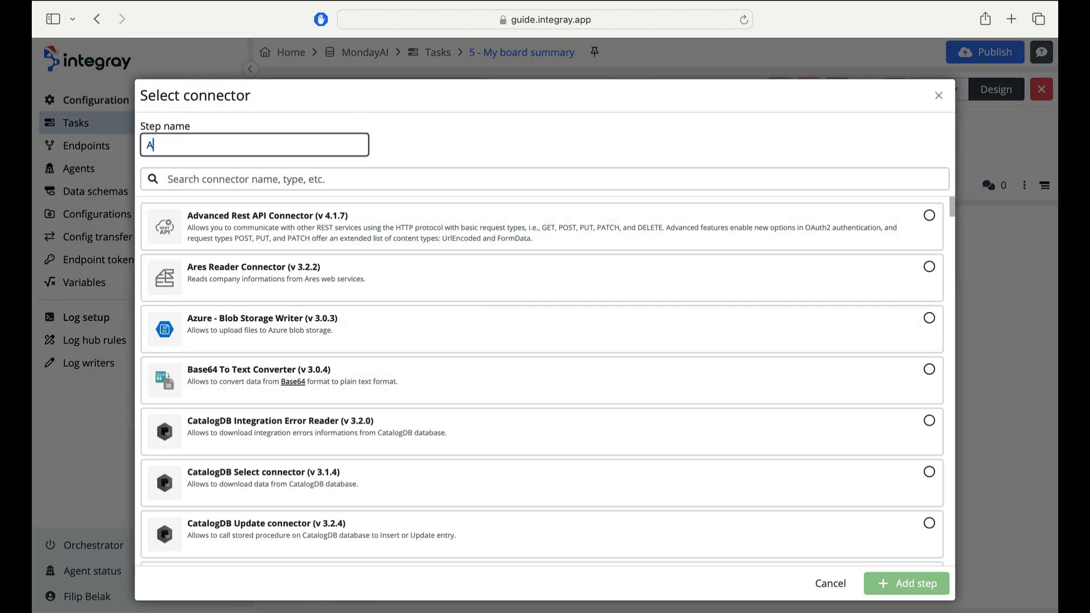
pyautogui.write('djust columns')
pyautogui.click(390, 178)
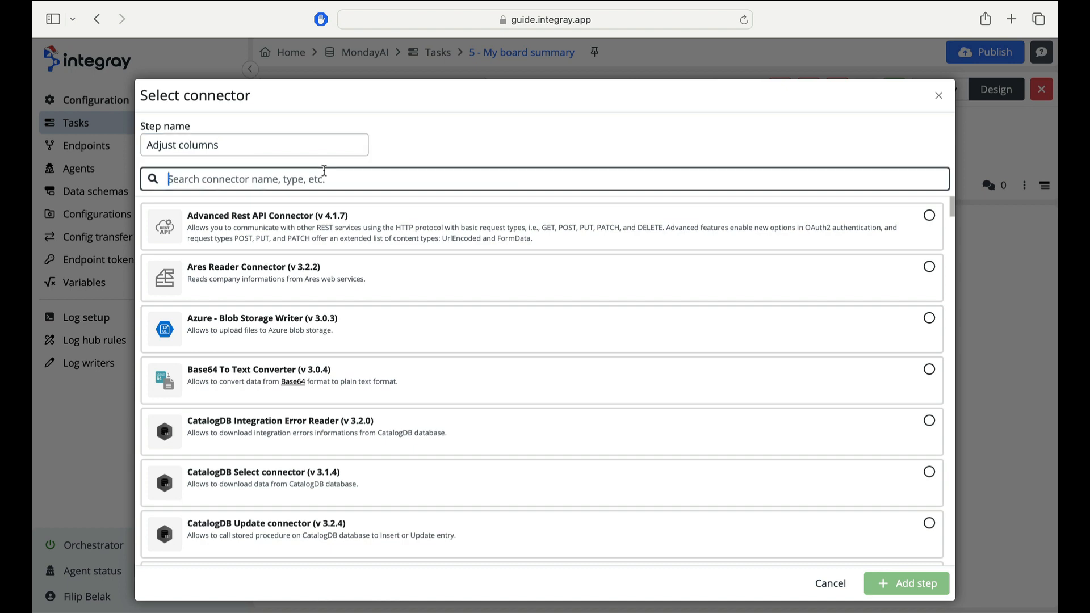
pyautogui.write('monday item par')
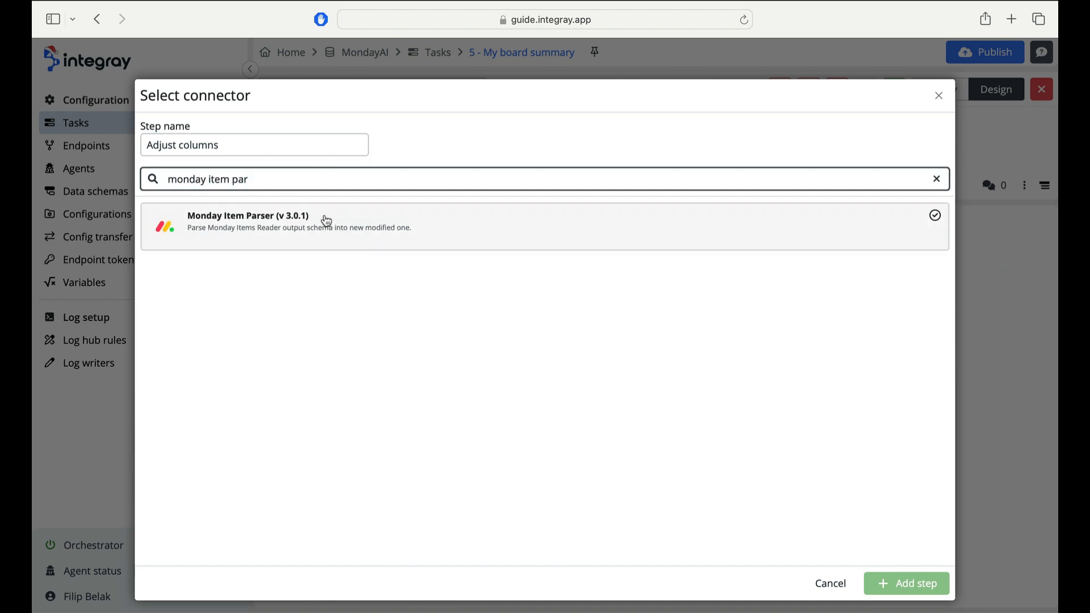
pyautogui.click(325, 221)
pyautogui.click(874, 576)
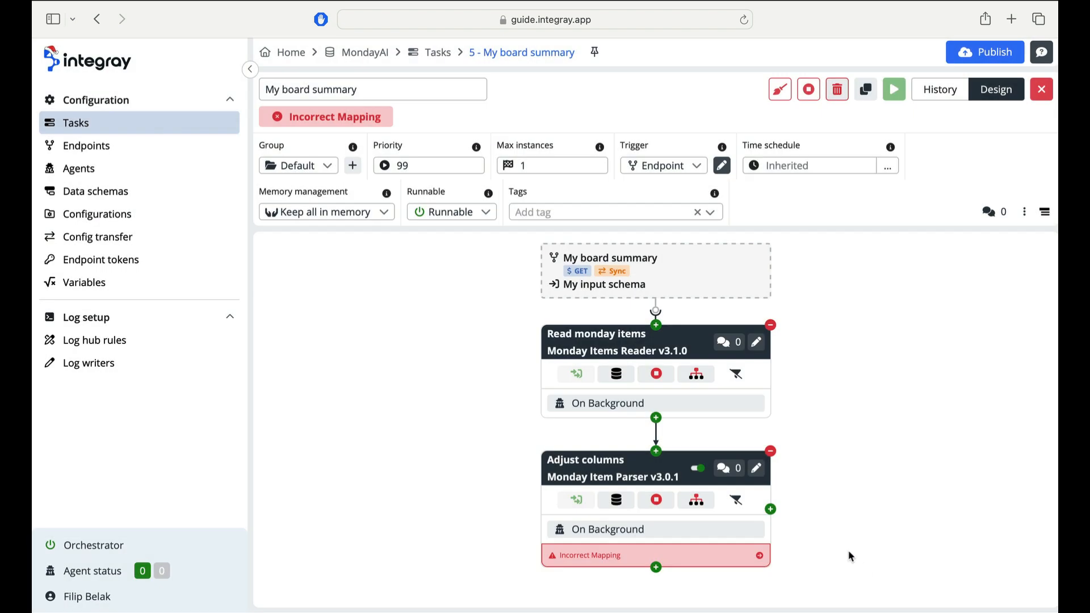
# - Map the Read monday items output onto the Adjust columns input schema
pyautogui.click(762, 476)
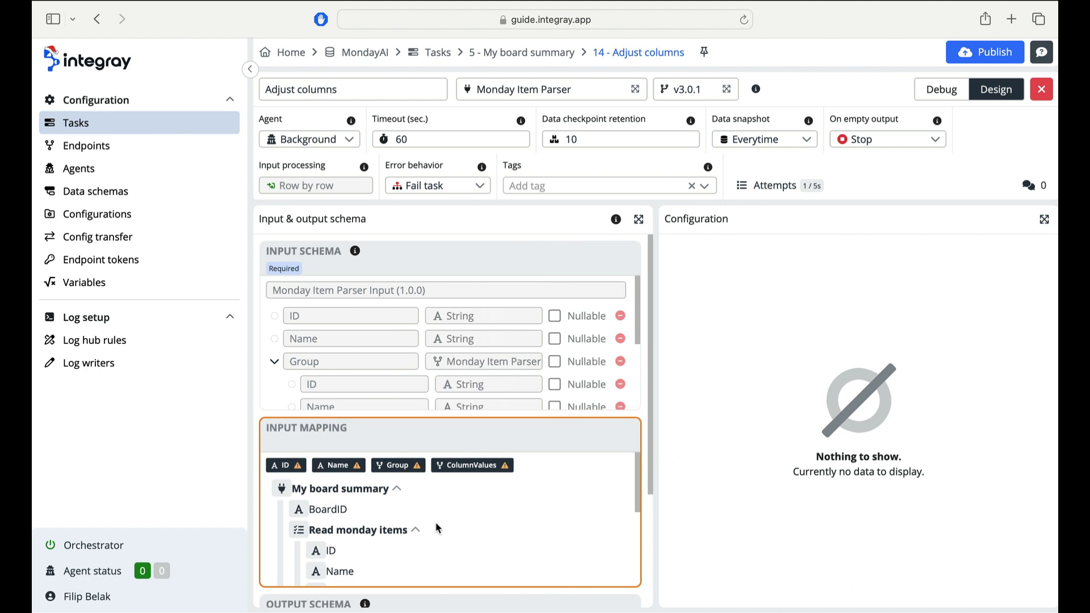
pyautogui.scroll(-2, 437, 528)
pyautogui.click(430, 481)
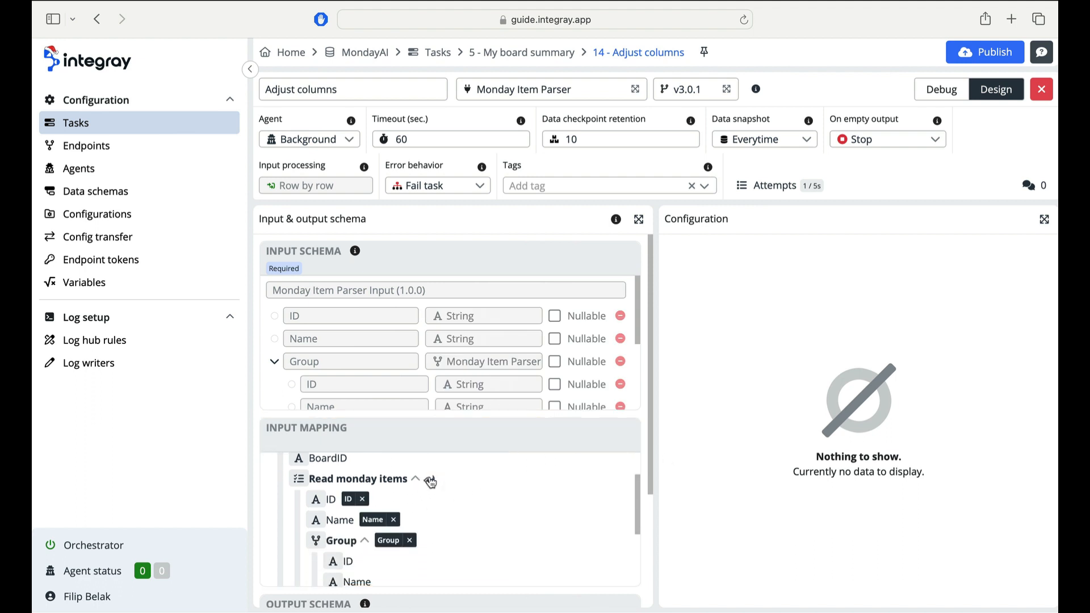
pyautogui.scroll(2, 430, 481)
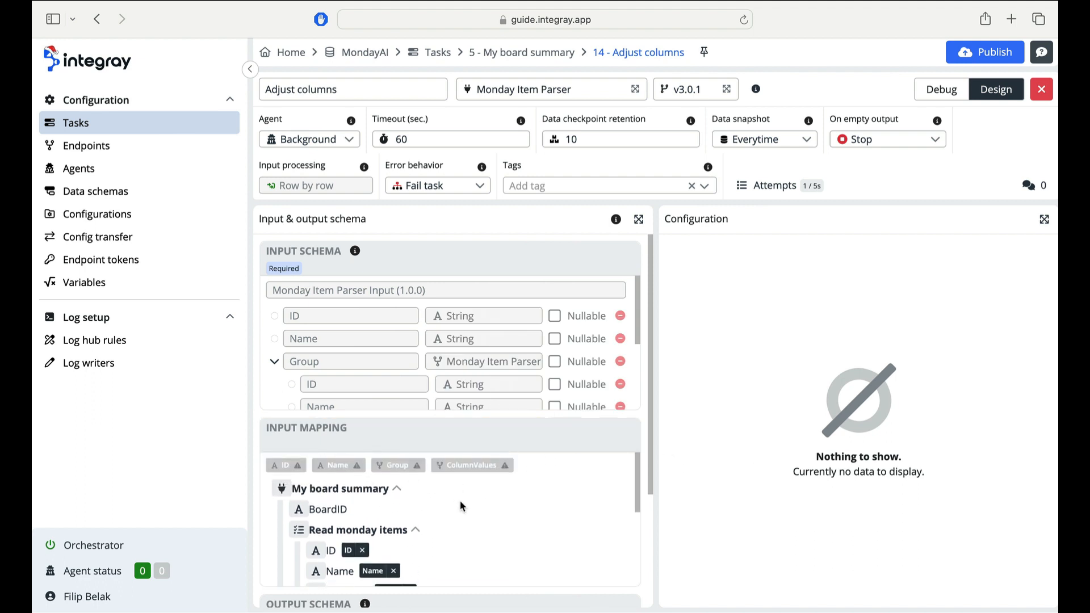
pyautogui.scroll(-6, 445, 553)
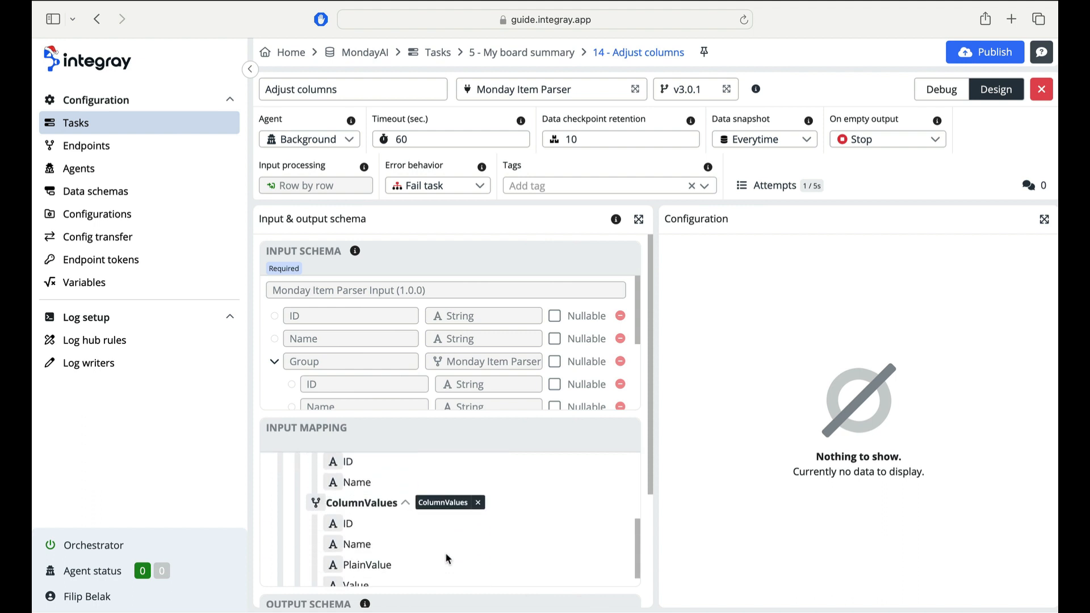
# - Close the step and publish the task changes
pyautogui.click(1041, 89)
pyautogui.click(1003, 60)
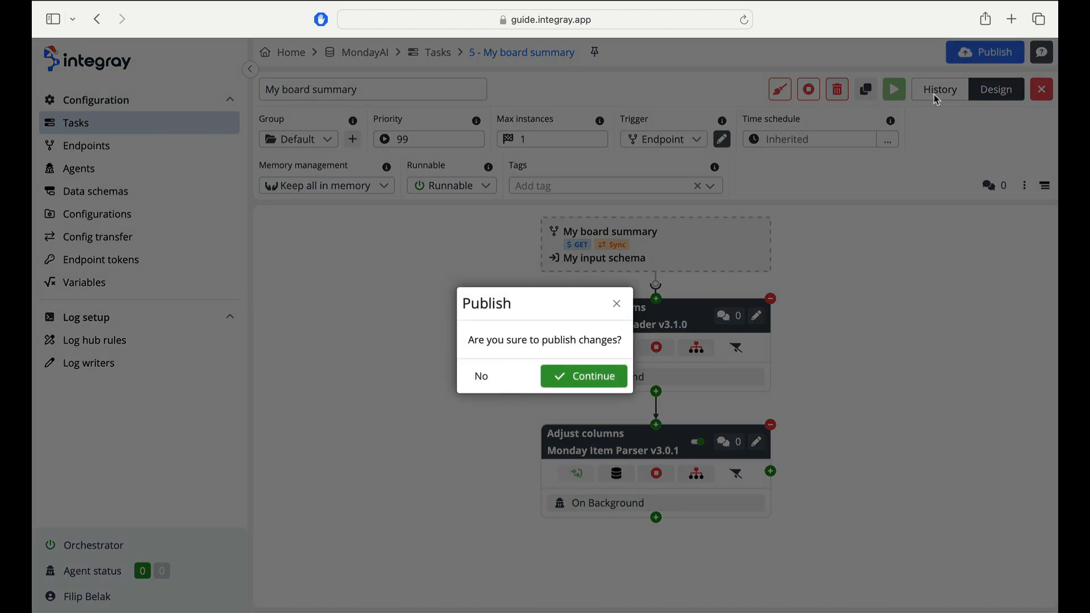
pyautogui.click(612, 375)
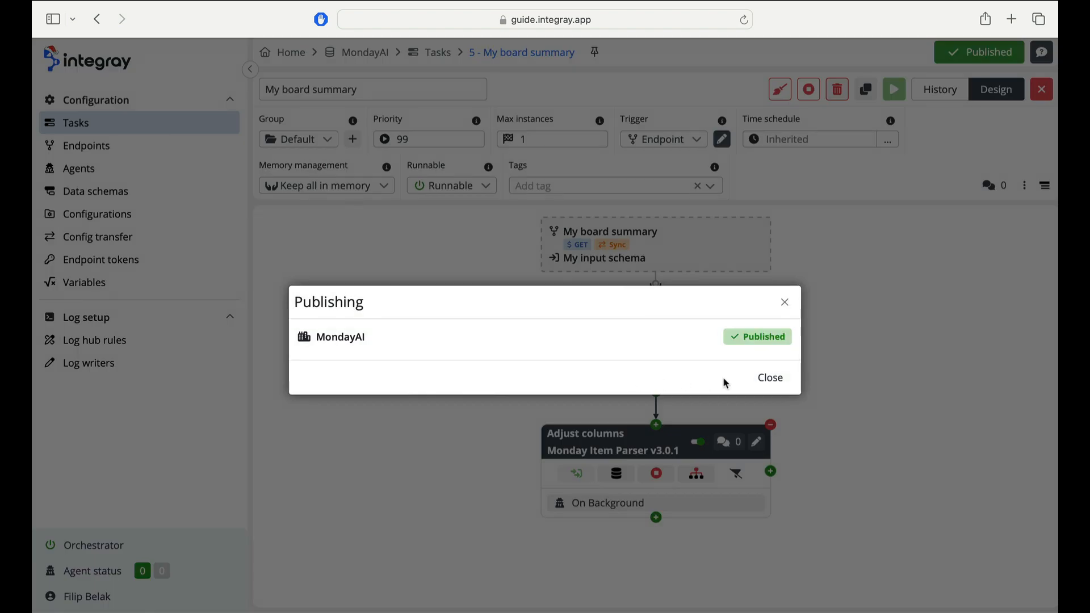
pyautogui.click(769, 379)
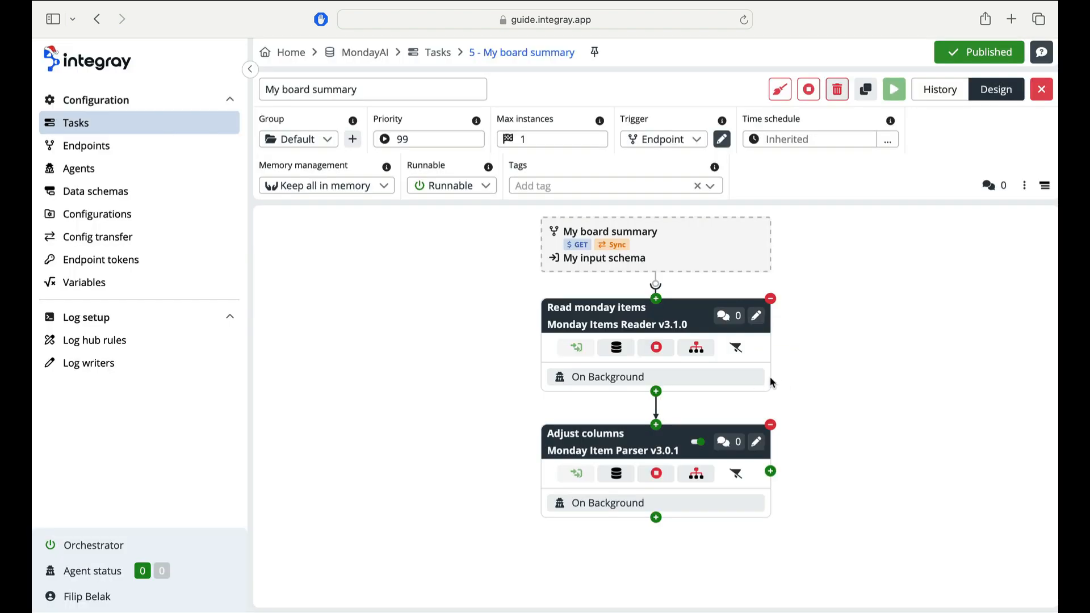
# - Open the My board summary endpoint and copy its URL
pyautogui.click(200, 154)
pyautogui.click(371, 179)
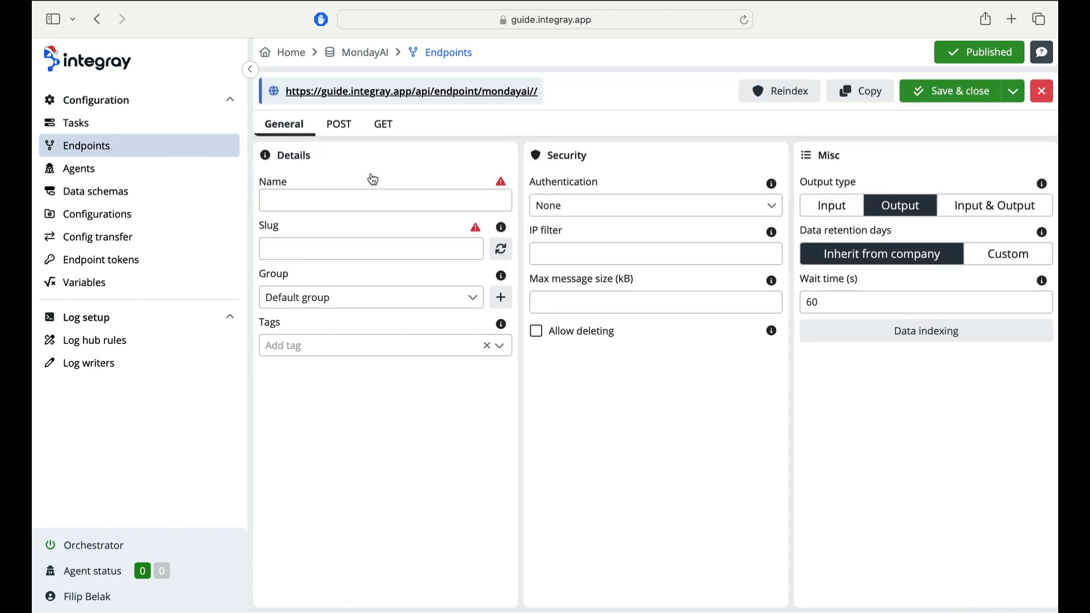
pyautogui.moveTo(406, 117); pyautogui.dragTo(282, 85)
pyautogui.press('super+c')
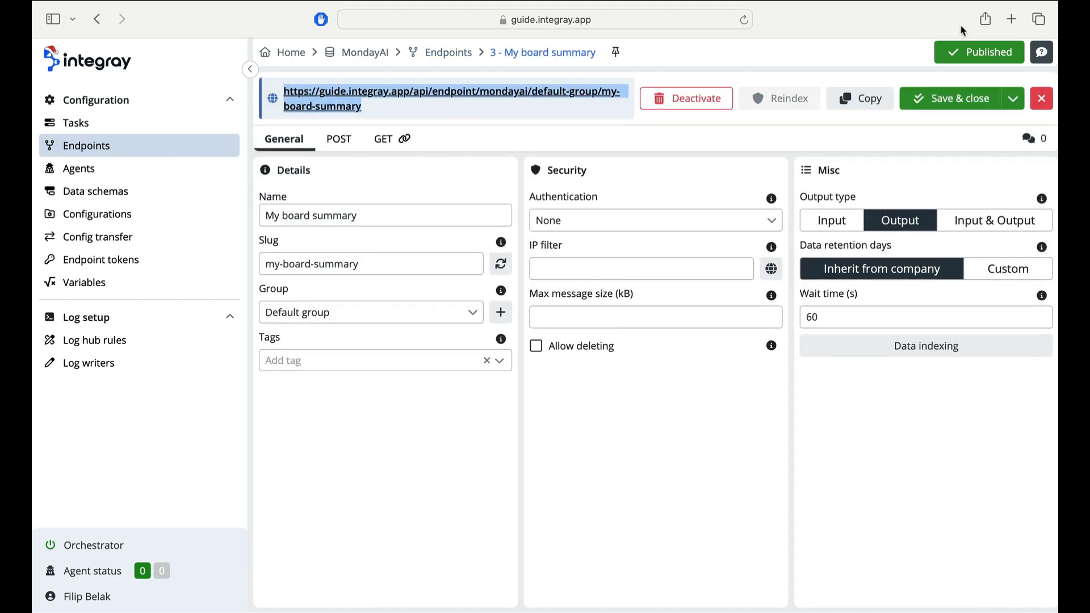
pyautogui.click(1011, 19)
pyautogui.press('super+v')
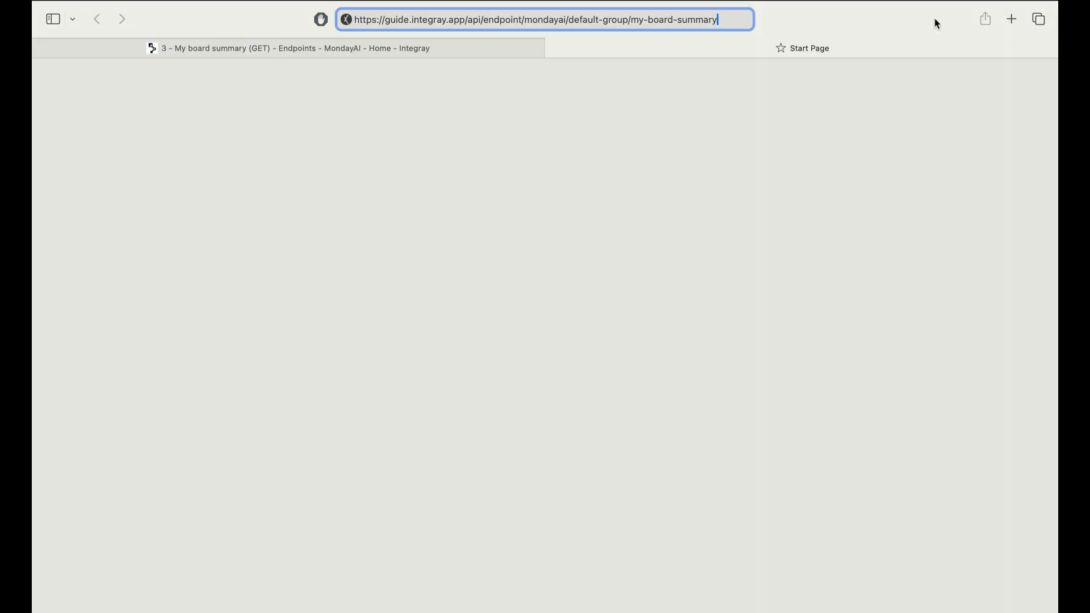
pyautogui.write('?')
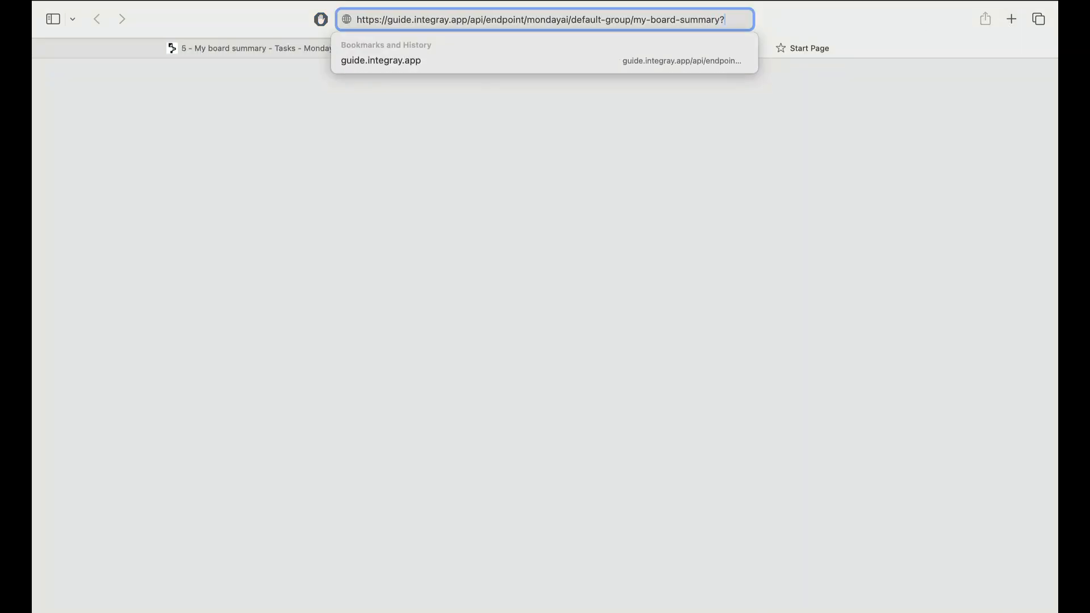
pyautogui.write('BoardID')
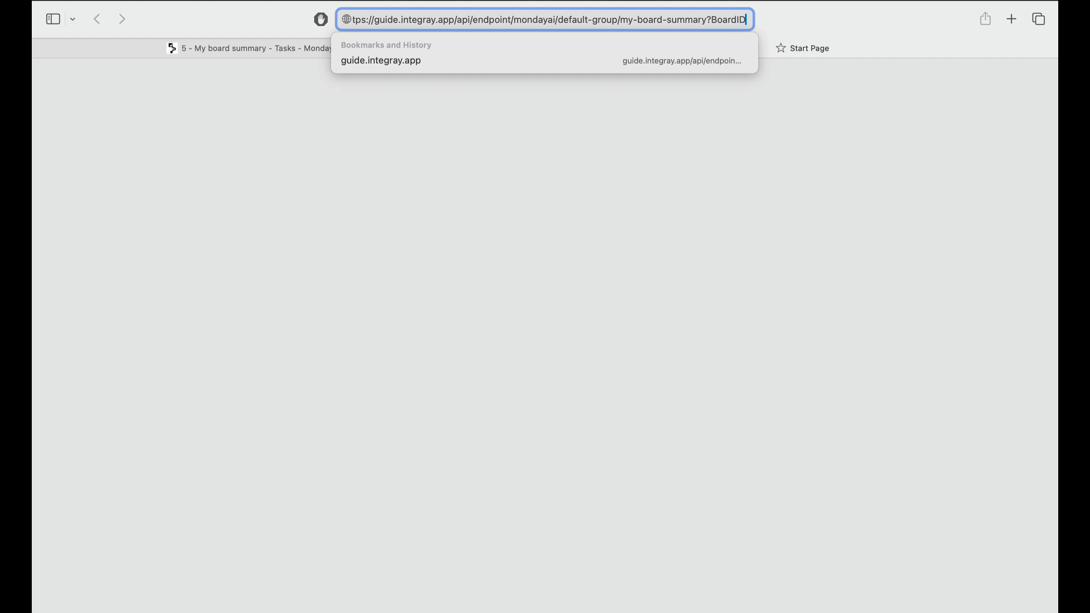
pyautogui.write('=')
pyautogui.hotkey('ctrl', 'Right')
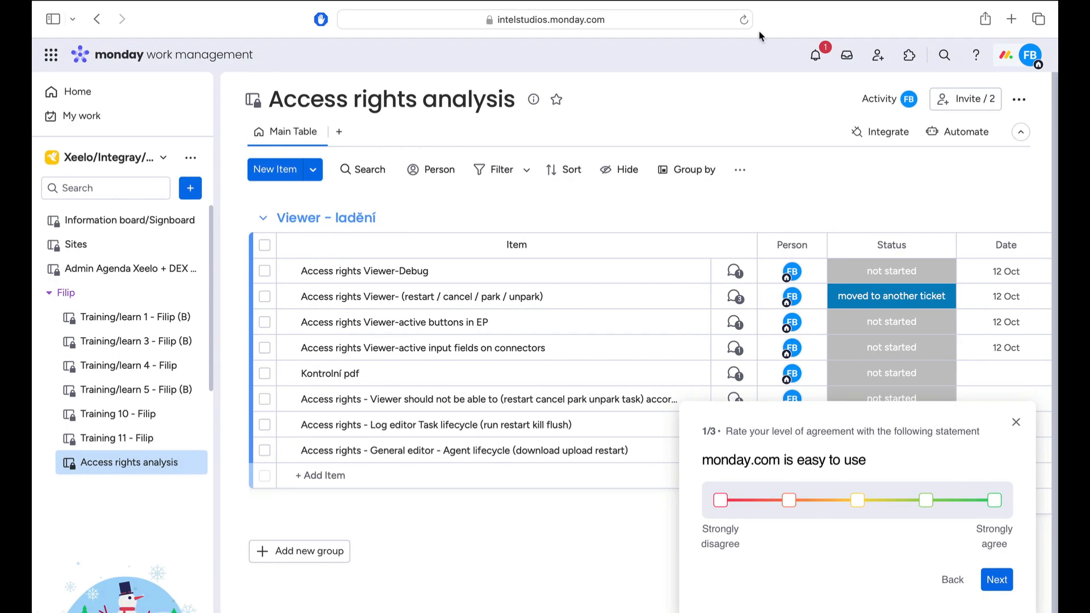
pyautogui.click(702, 22)
pyautogui.doubleClick(553, 19)
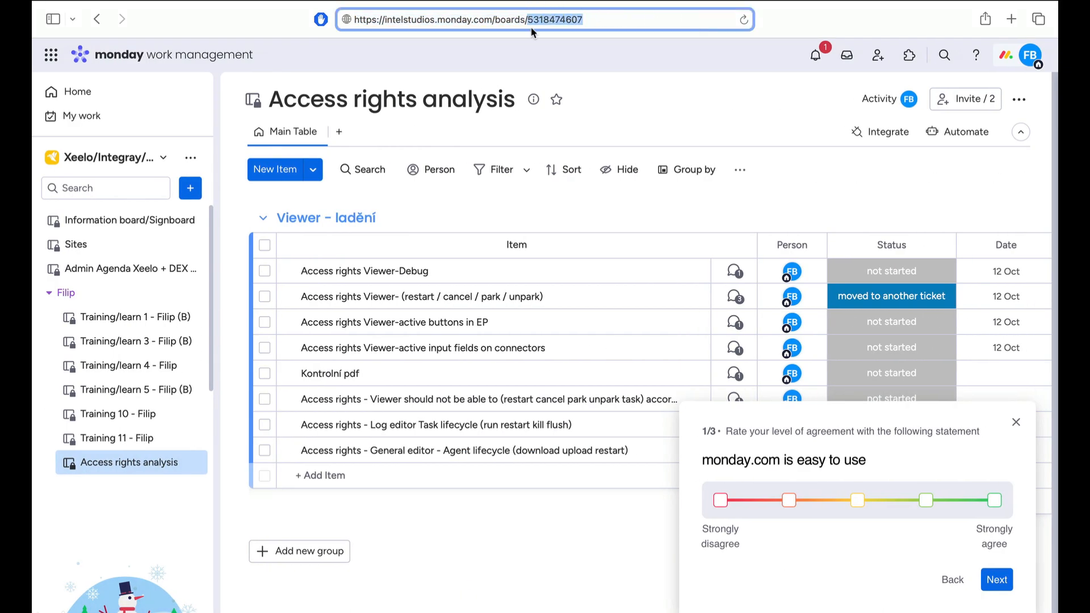
pyautogui.press('super+c')
pyautogui.hotkey('ctrl', 'Left')
pyautogui.press('super+v')
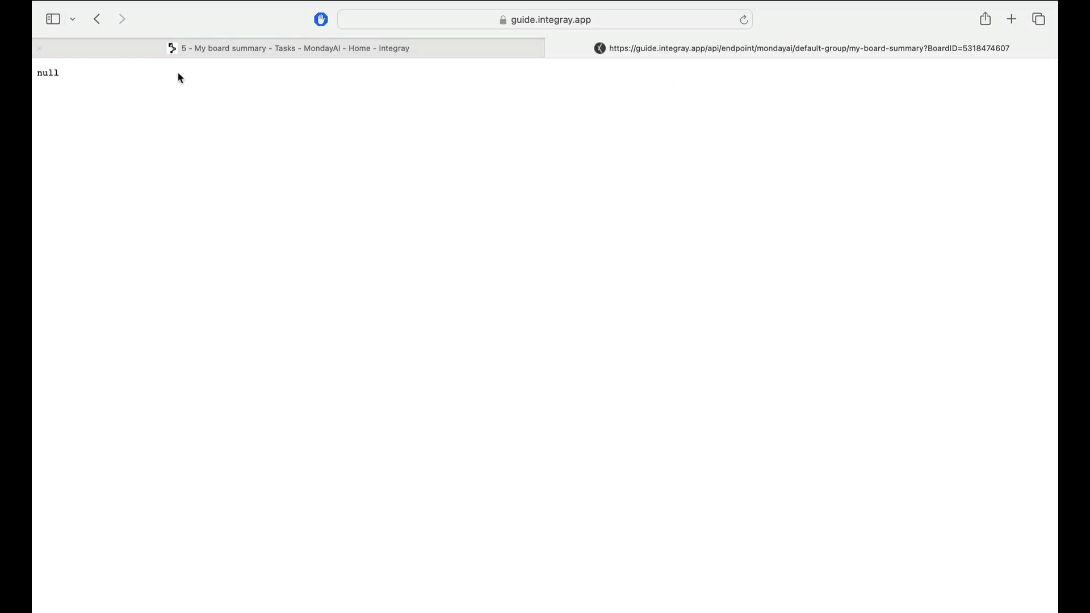
# - Inspect the latest task run's Adjust columns output data in the task history
pyautogui.click(215, 54)
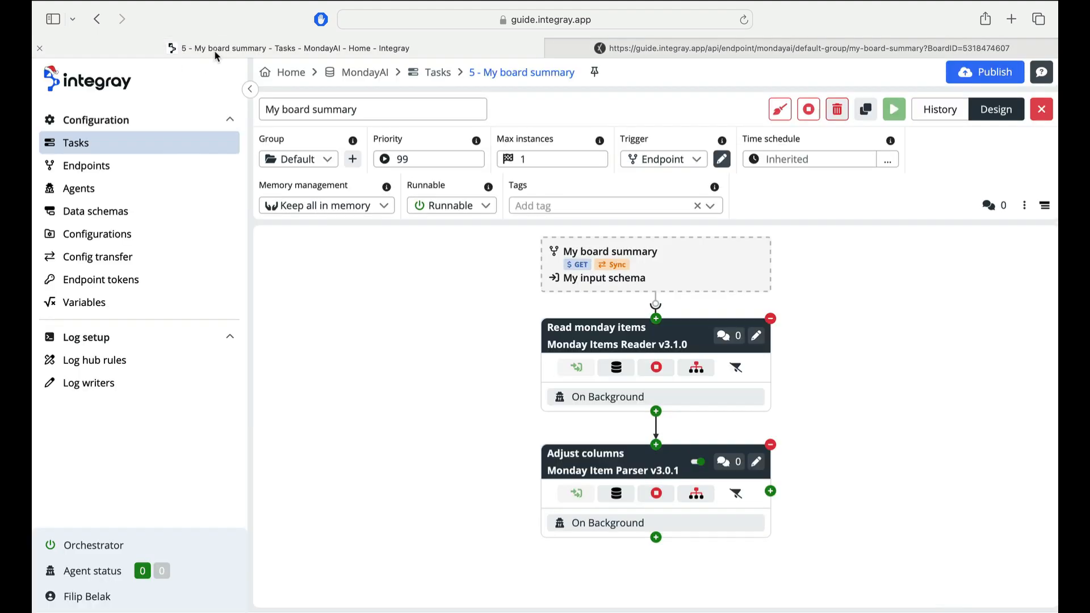
pyautogui.click(938, 114)
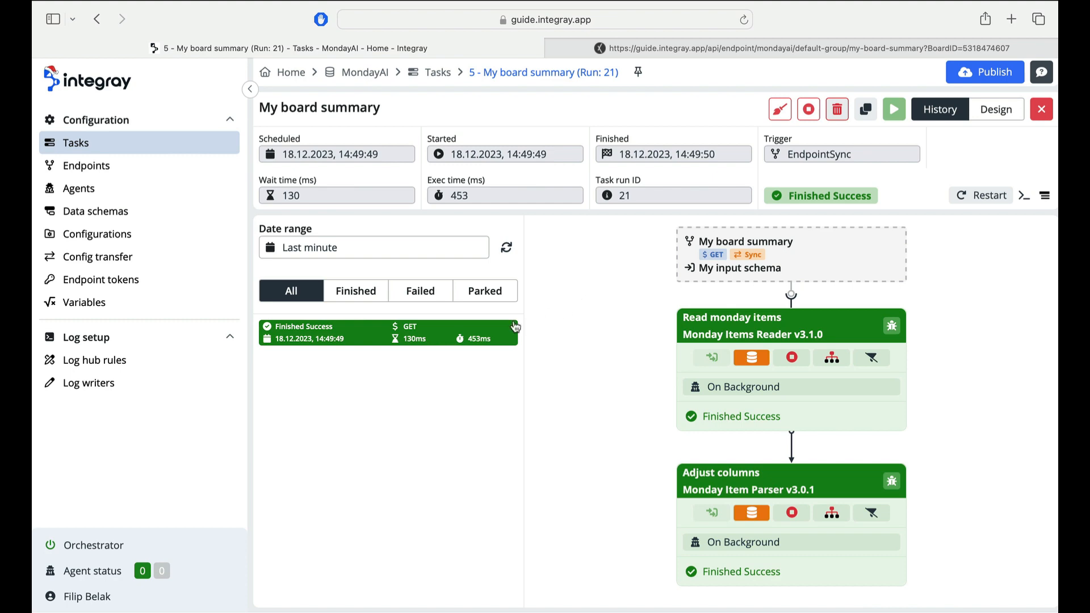
pyautogui.click(752, 515)
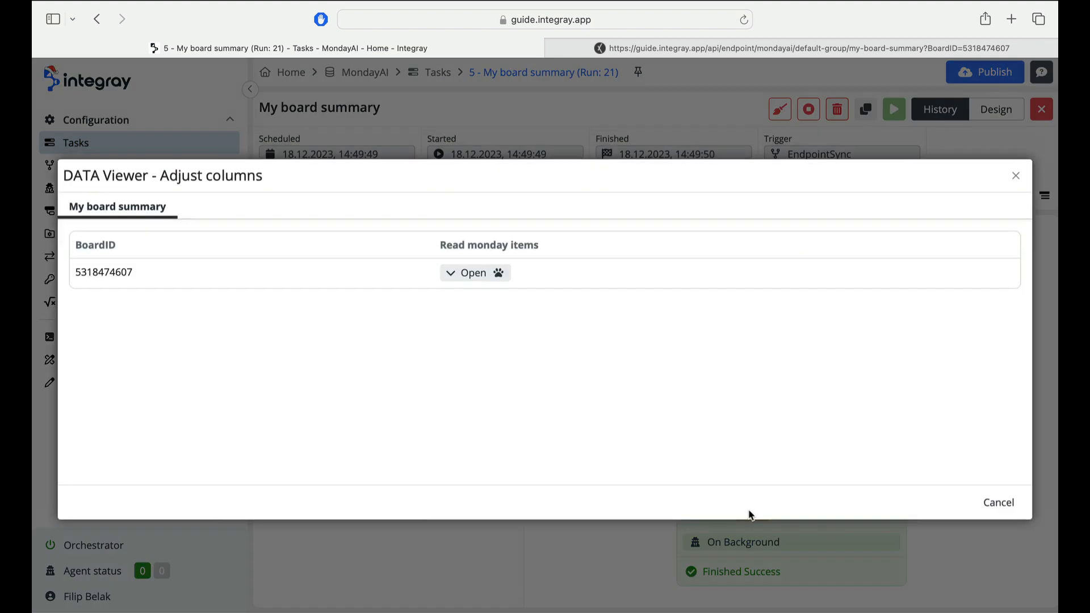
pyautogui.click(497, 288)
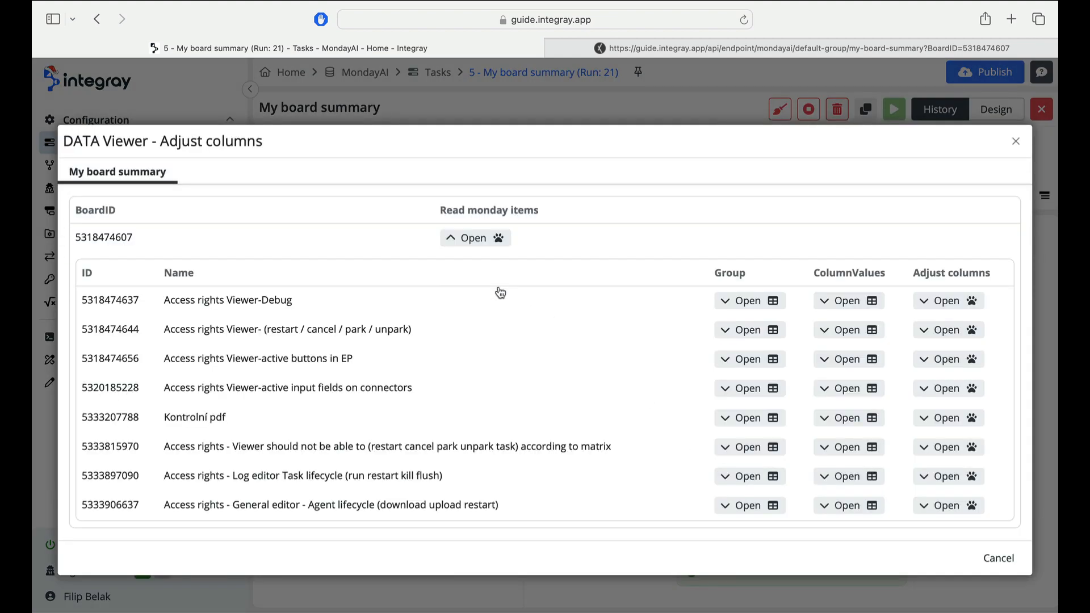
pyautogui.click(747, 389)
pyautogui.click(844, 368)
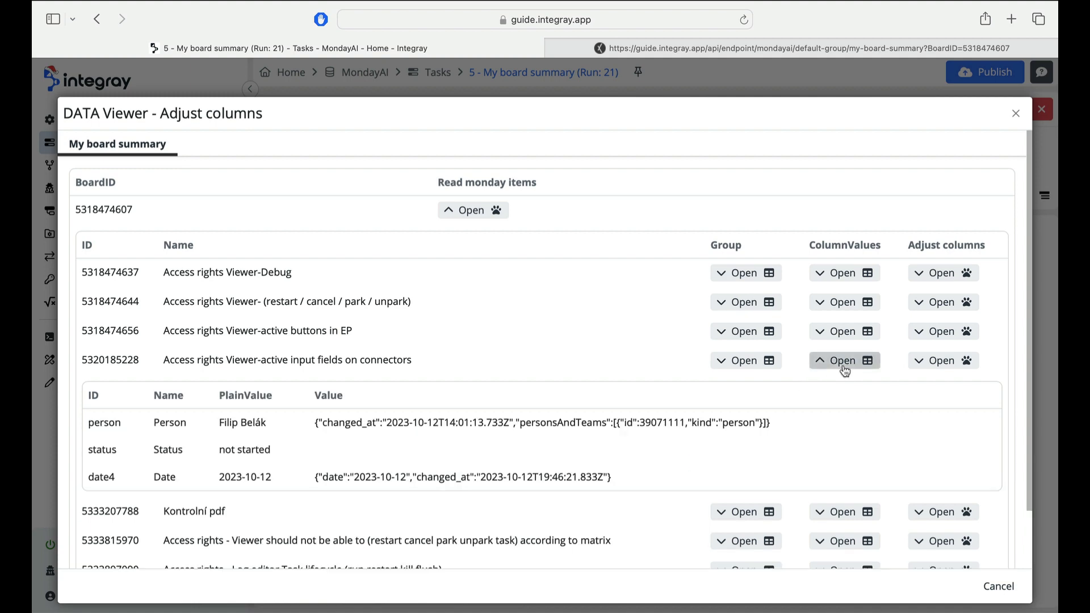
pyautogui.click(934, 362)
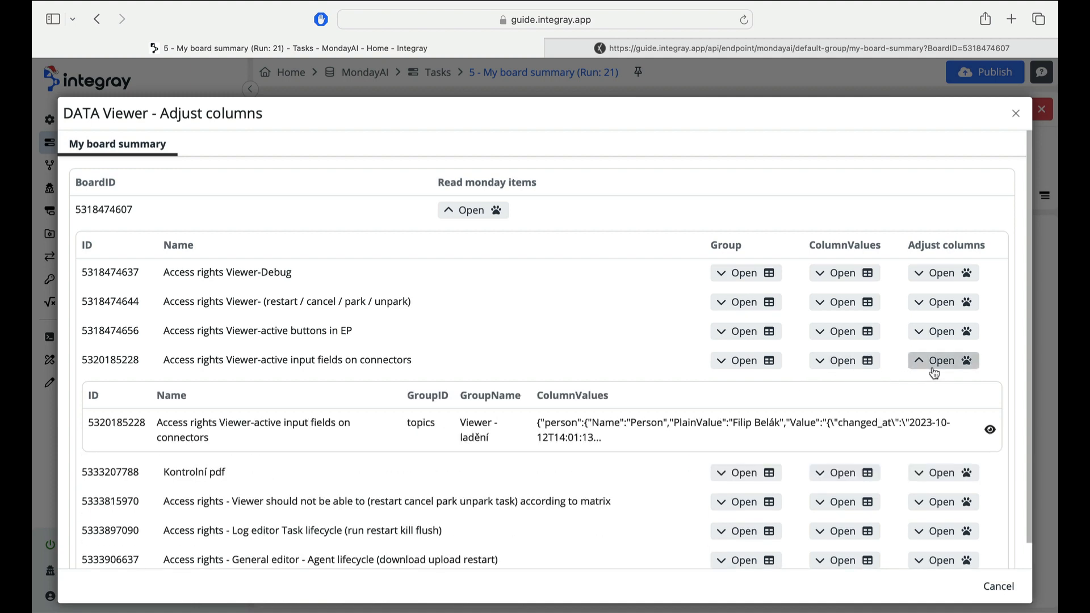
pyautogui.click(998, 586)
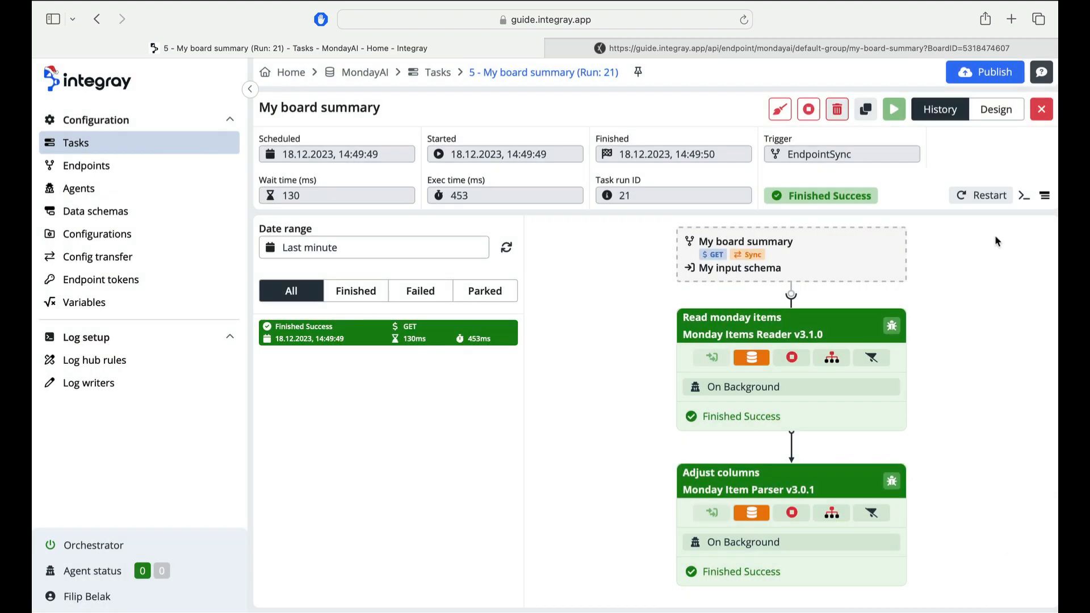
# - Add a next task step named Filter columns using the JS Mapper connector
pyautogui.click(995, 110)
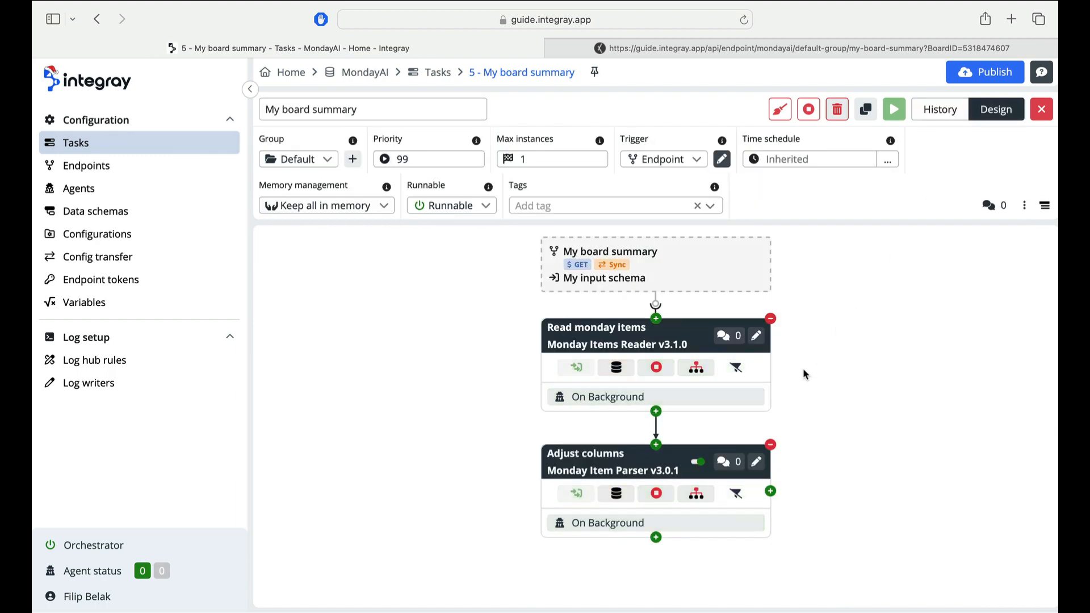
pyautogui.click(656, 537)
pyautogui.click(337, 168)
pyautogui.press('BackSpace')
pyautogui.press('BackSpace')
pyautogui.press('BackSpace')
pyautogui.press('BackSpace')
pyautogui.press('BackSpace')
pyautogui.press('BackSpace')
pyautogui.press('BackSpace')
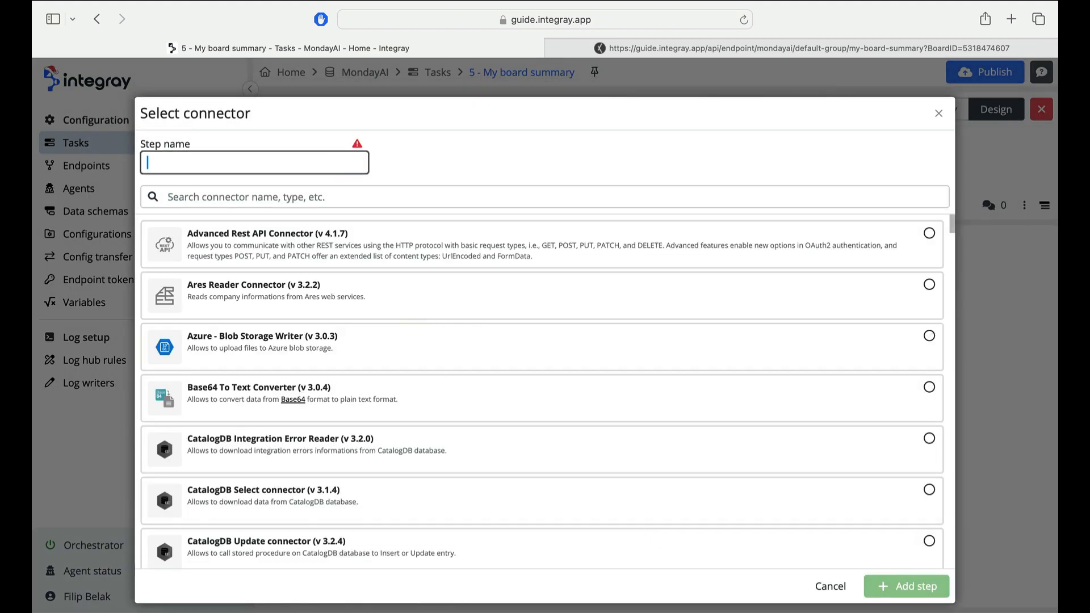
pyautogui.write('Filter columns')
pyautogui.click(334, 193)
pyautogui.write('js')
pyautogui.click(328, 280)
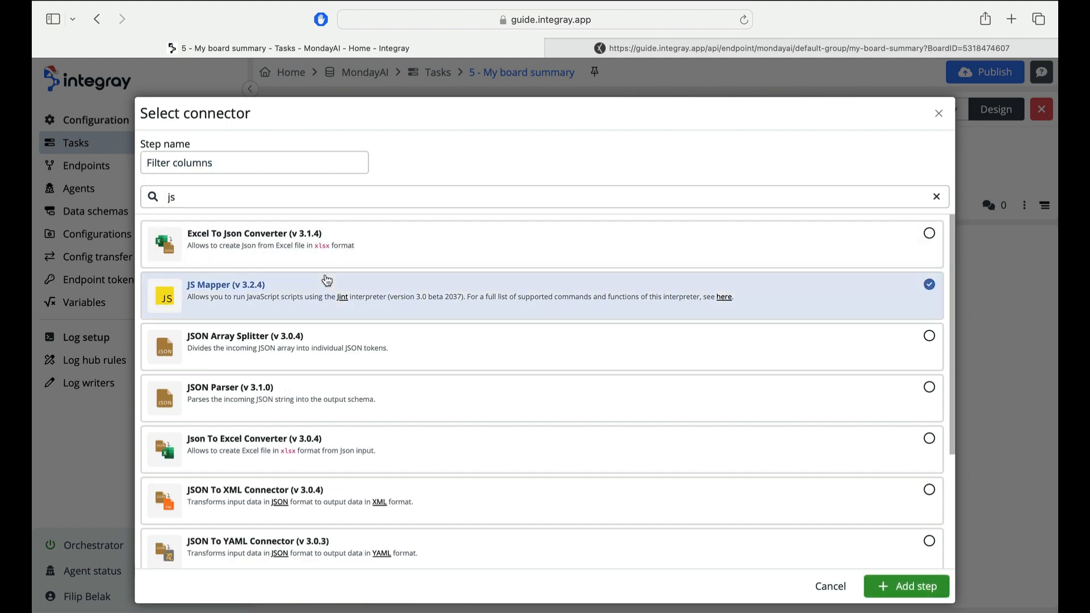
pyautogui.click(889, 588)
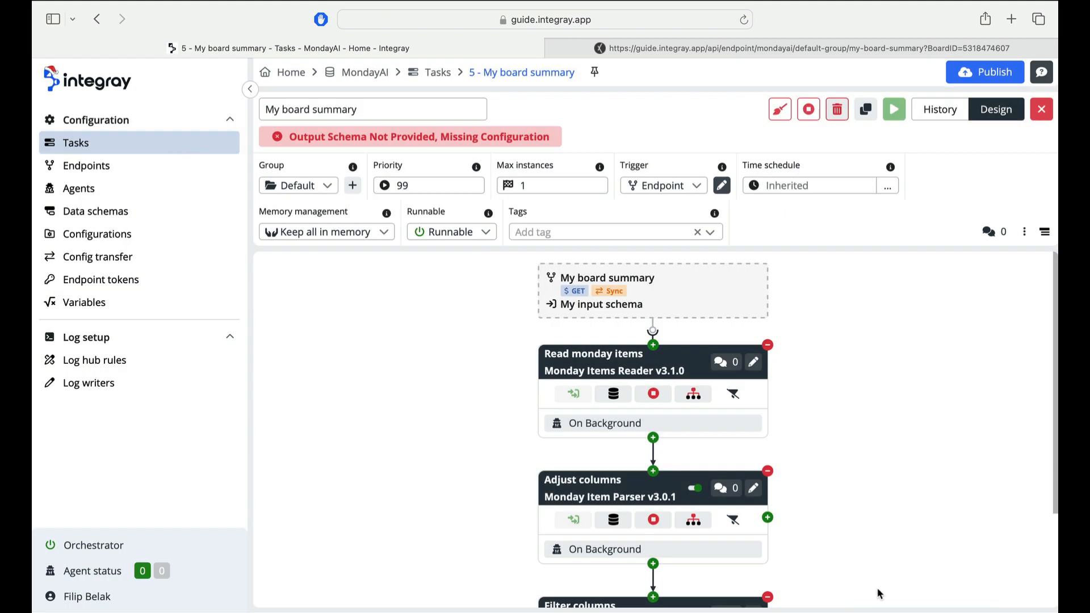
# - Open the Filter columns step and load Monday Item Parser Output as its input schema
pyautogui.scroll(-2, 852, 579)
pyautogui.click(754, 560)
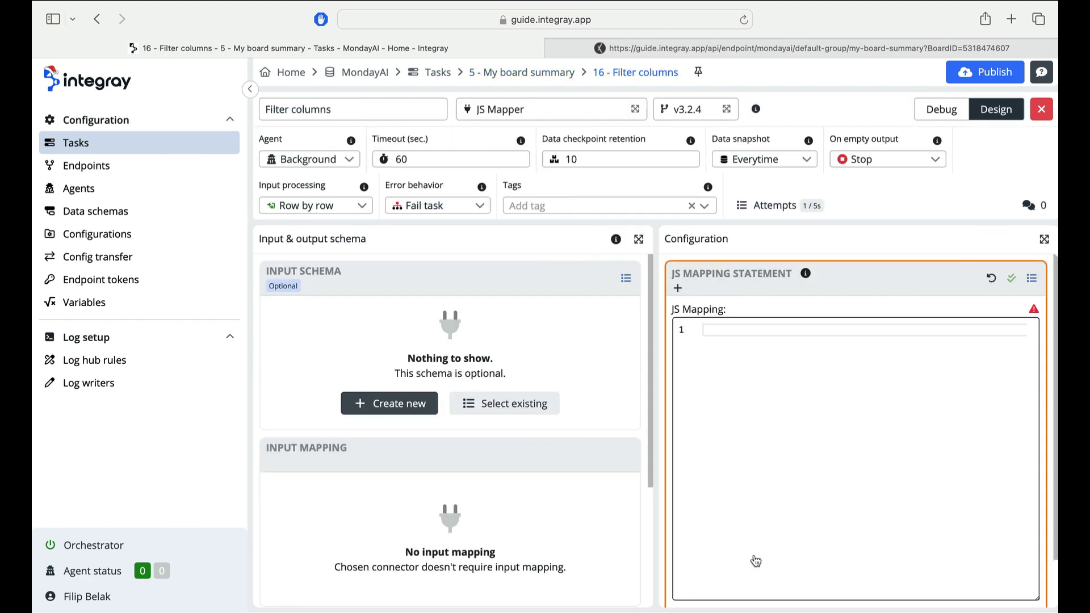
pyautogui.click(540, 406)
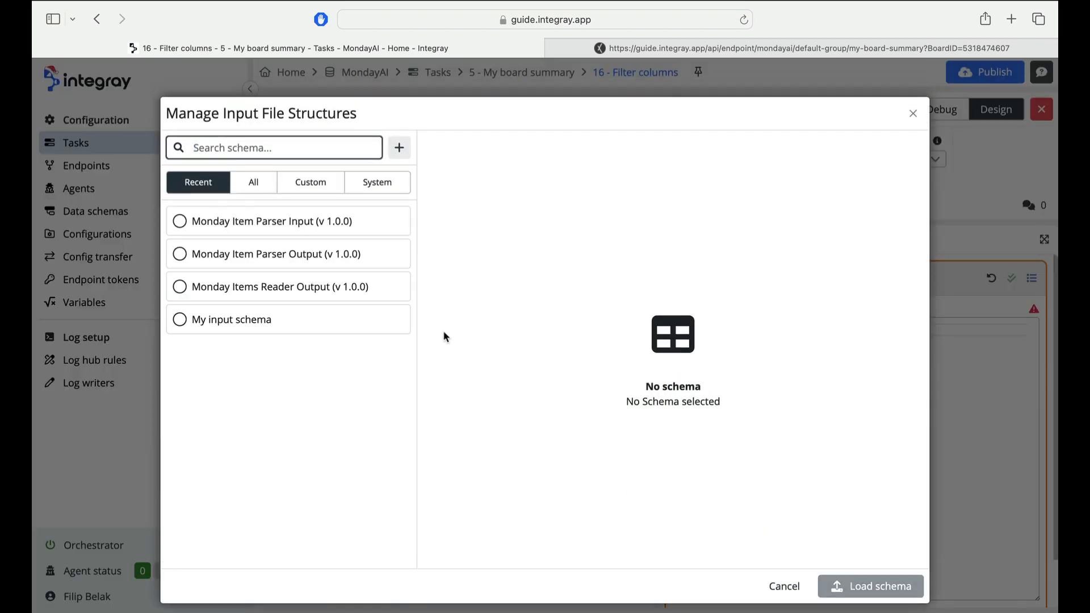
pyautogui.click(381, 267)
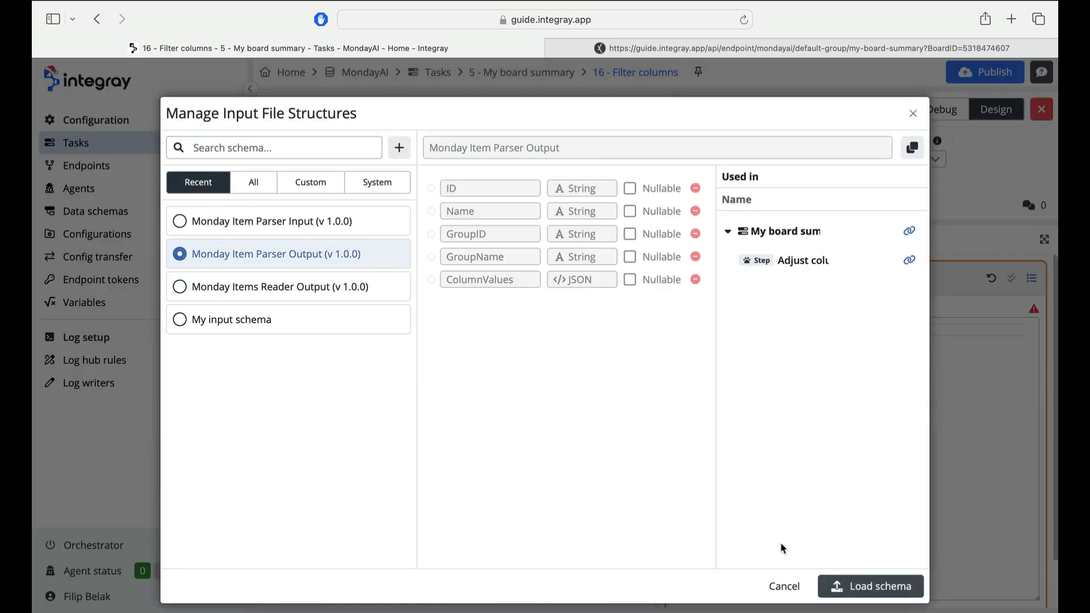
pyautogui.click(837, 586)
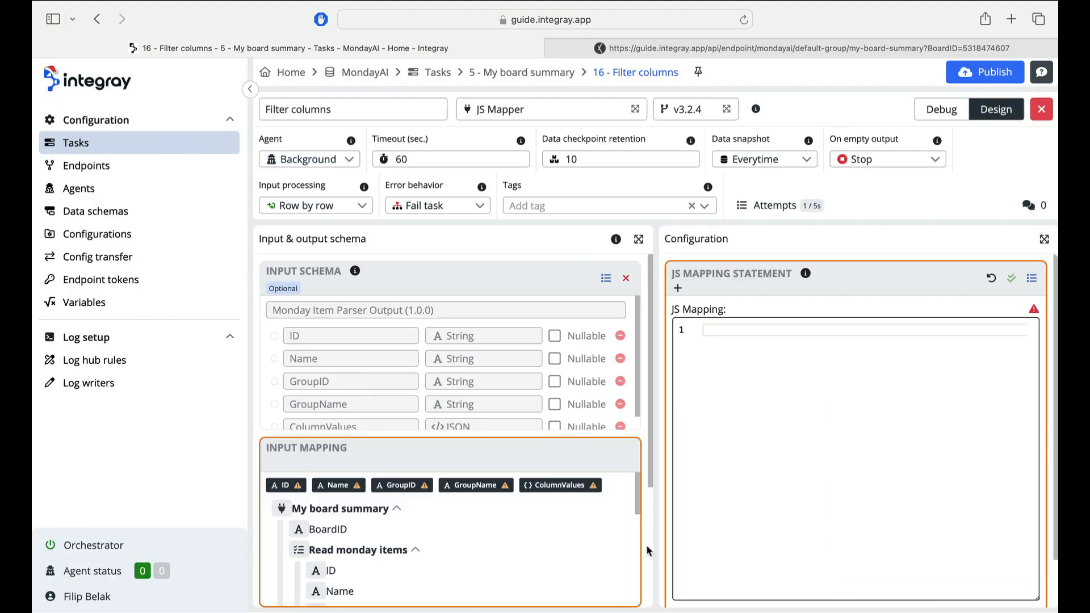
# - Map the Adjust columns output fields onto the Filter columns input schema
pyautogui.scroll(-10, 584, 539)
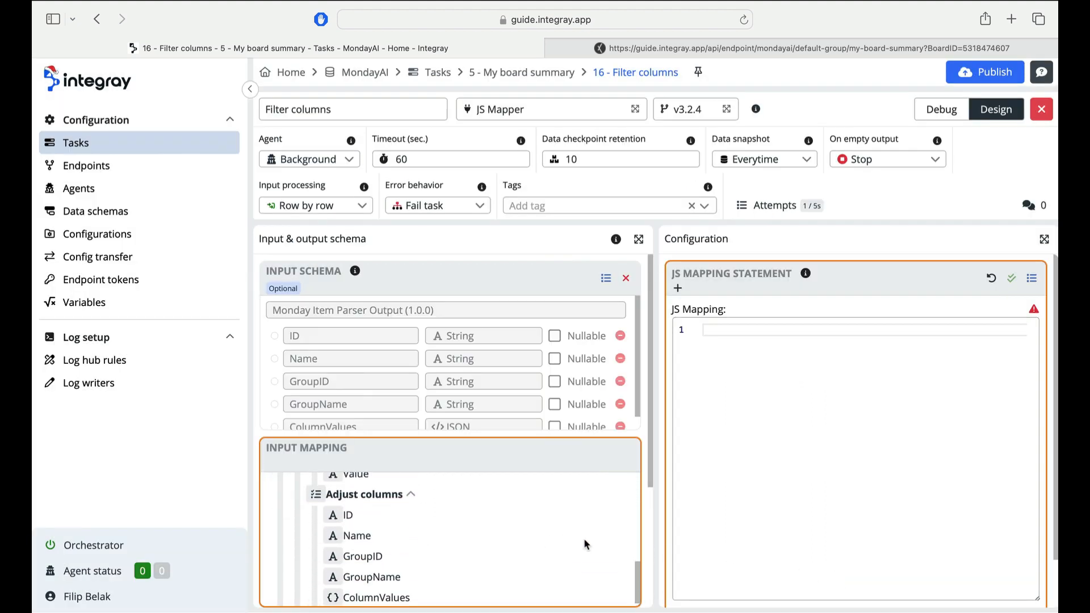
pyautogui.click(423, 489)
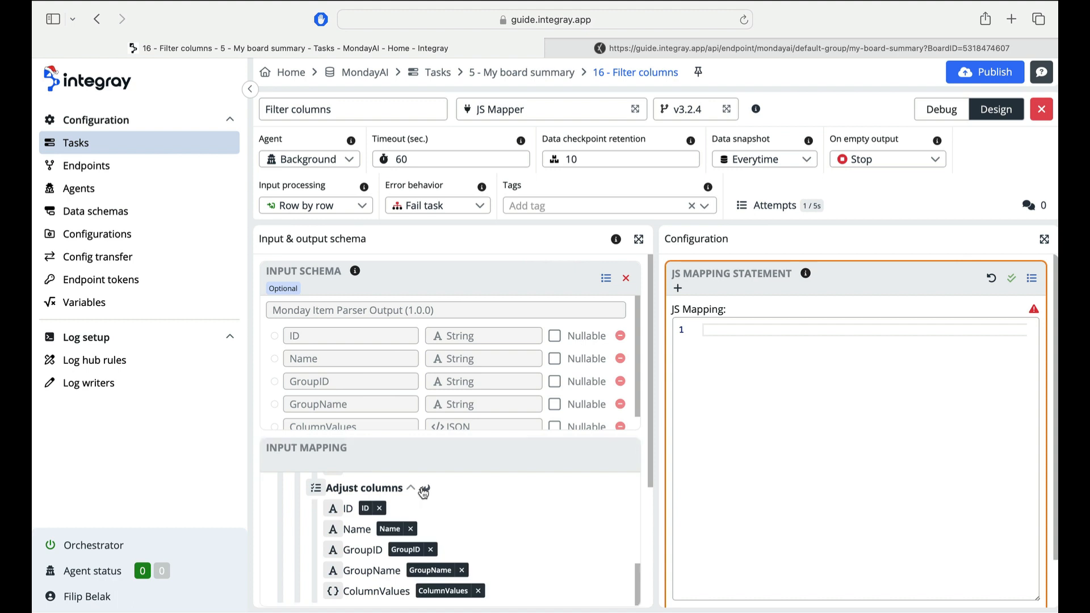
pyautogui.scroll(-5, 478, 522)
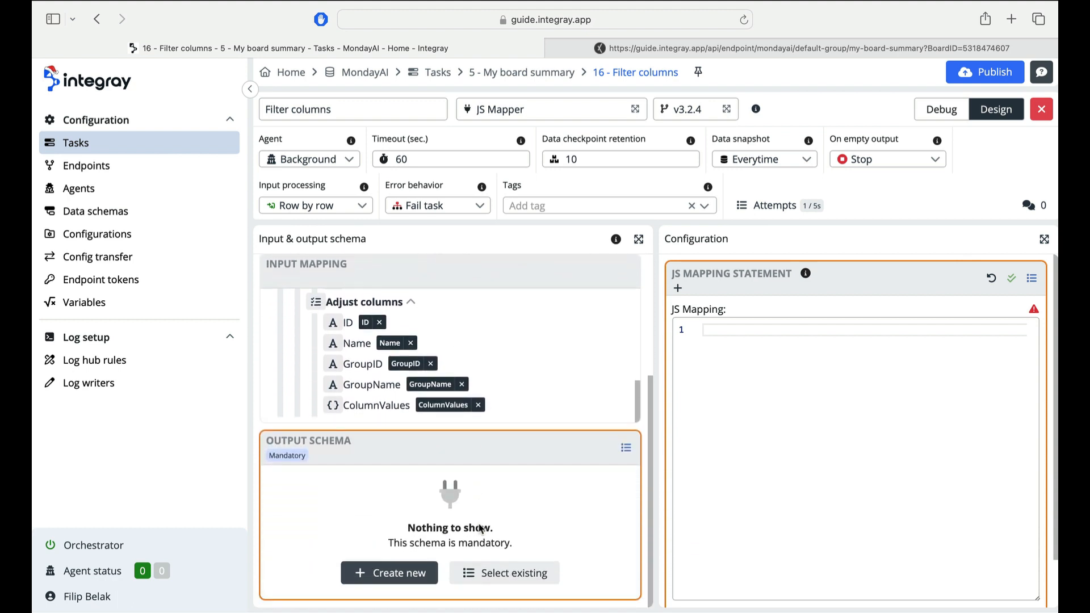
# - Load the JSON (v 1.0.0) schema as the Filter columns output schema
pyautogui.click(506, 582)
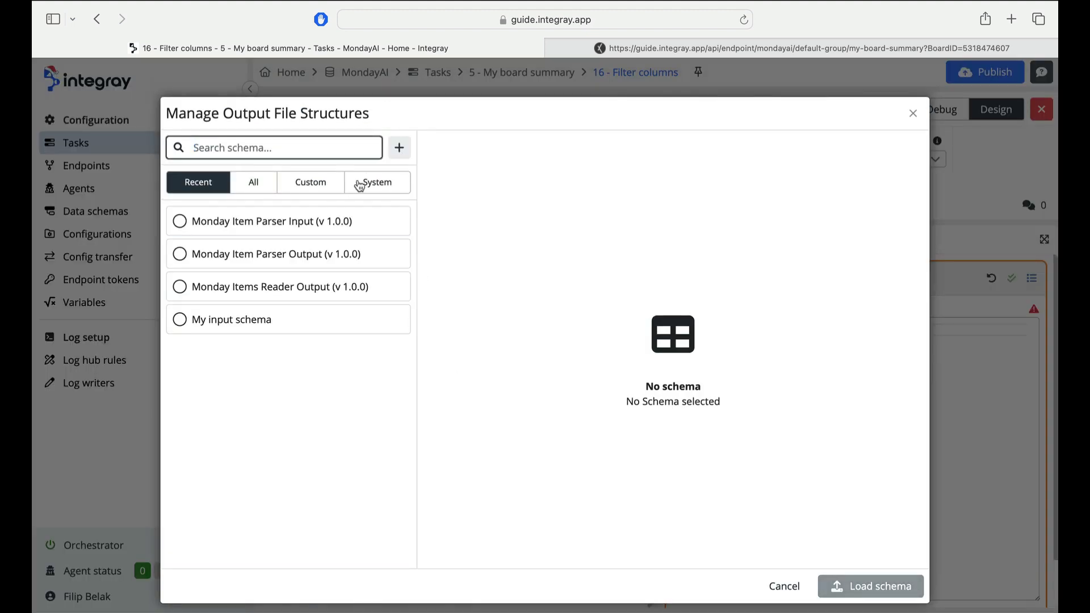
pyautogui.click(272, 183)
pyautogui.click(280, 150)
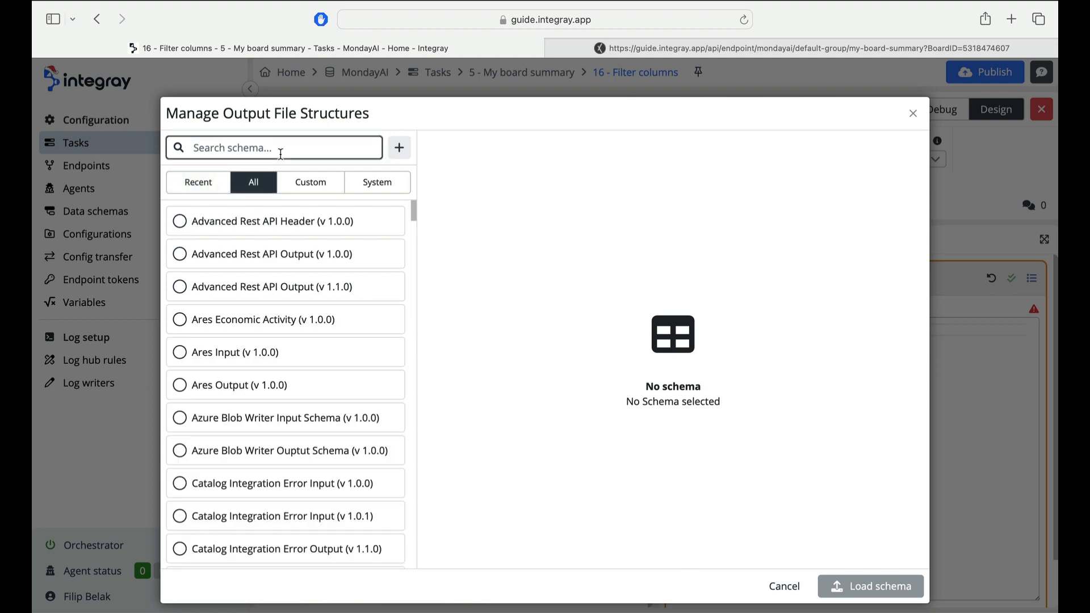
pyautogui.write('js')
pyautogui.click(273, 283)
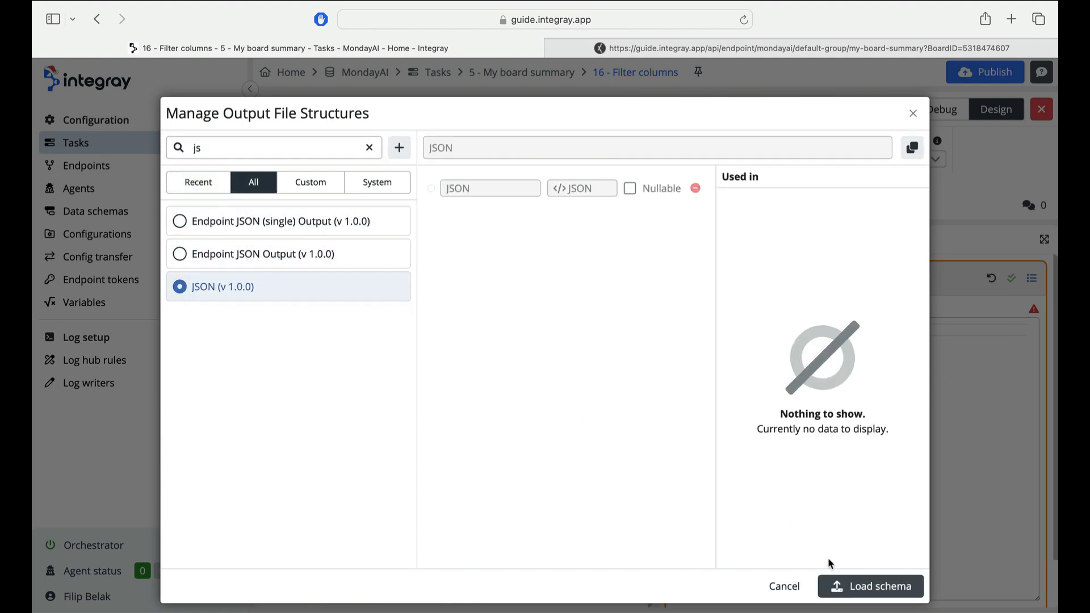
pyautogui.click(839, 586)
# - Paste a JS mapping returning ItemName, GroupName, Milestone, Person, Status, Priority and TimeLine per item, save it and publish
pyautogui.click(776, 347)
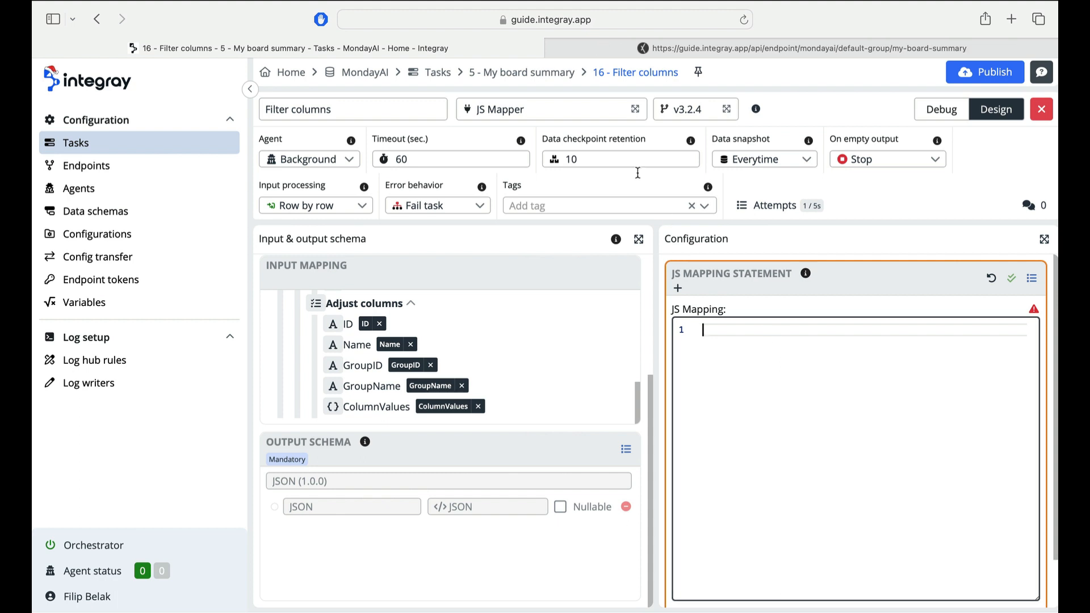
pyautogui.click(554, 47)
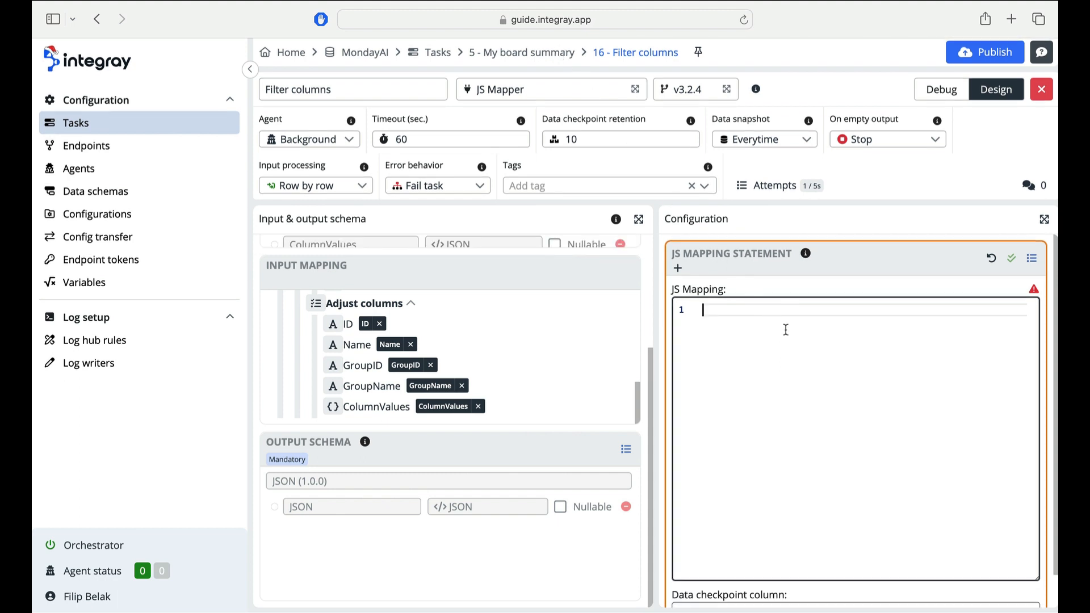
pyautogui.write('const outData = inputData.map(item => {   return {     ItemName: item.Name,     GroupName: item.GroupName,     Milestone: item.ColumnValues.milestone.PlainValue,     Person: item.ColumnValues.person.PlainValue,     Status: item.ColumnValues.status.PlainValue,     Priority: item.ColumnValues.priority.PlainValue,     TimeLine: item.ColumnValues.timeline.PlainValue,   } })  return [   {     JSON: outData   } ]')
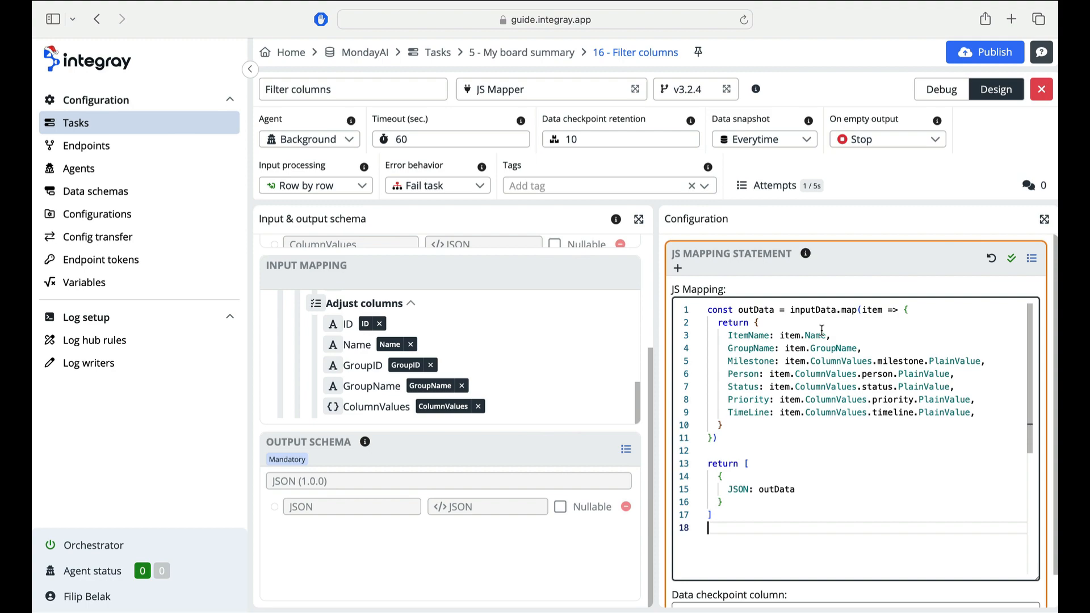
pyautogui.click(1012, 258)
pyautogui.click(710, 433)
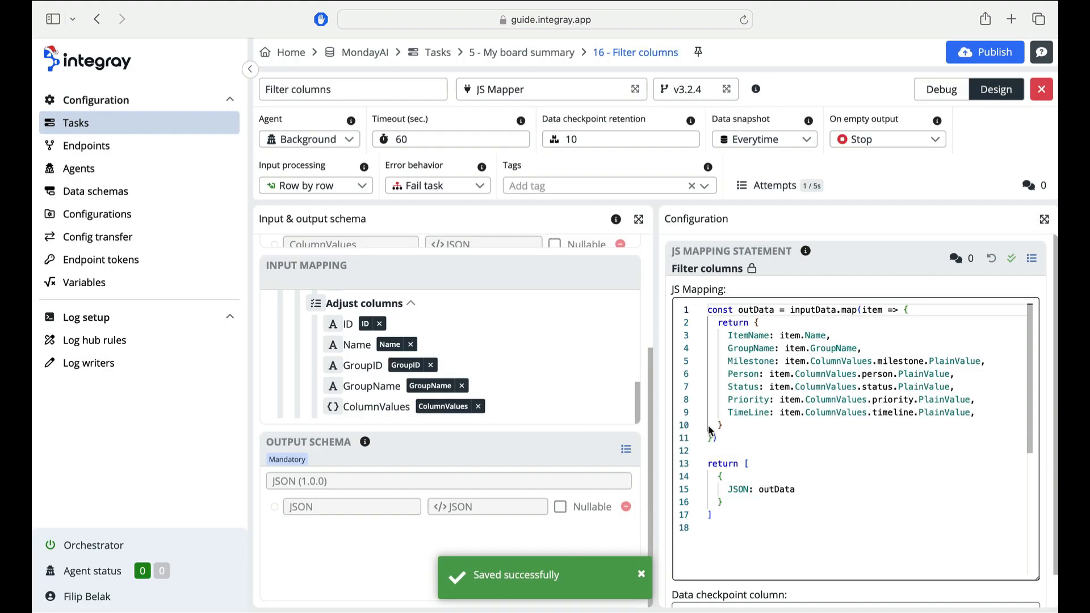
pyautogui.click(985, 52)
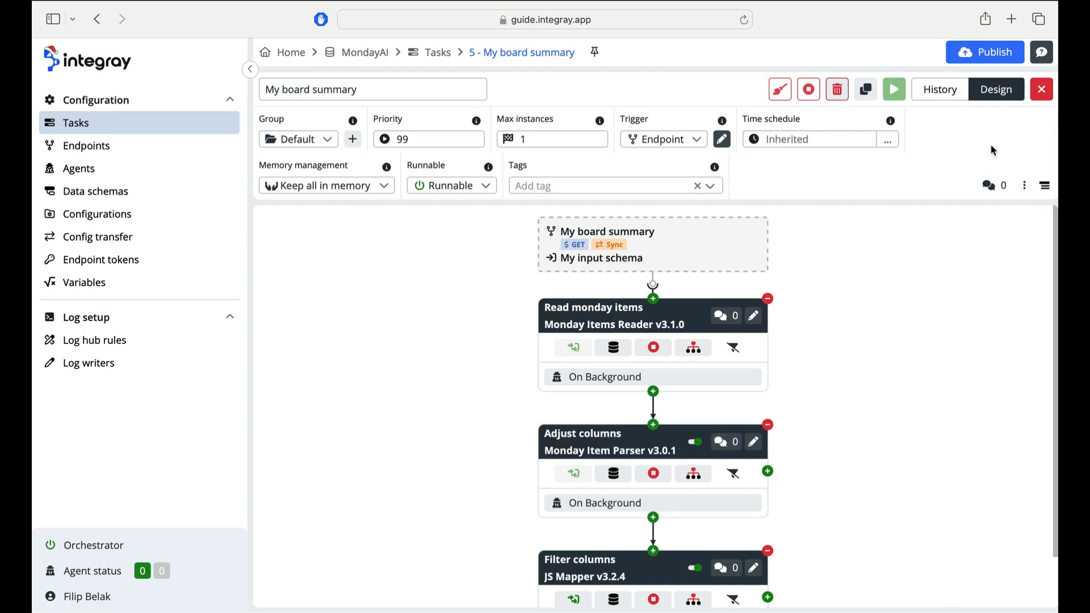
# - Add a Node.js processor step named AI summary after the Filter columns step
pyautogui.scroll(-1, 888, 341)
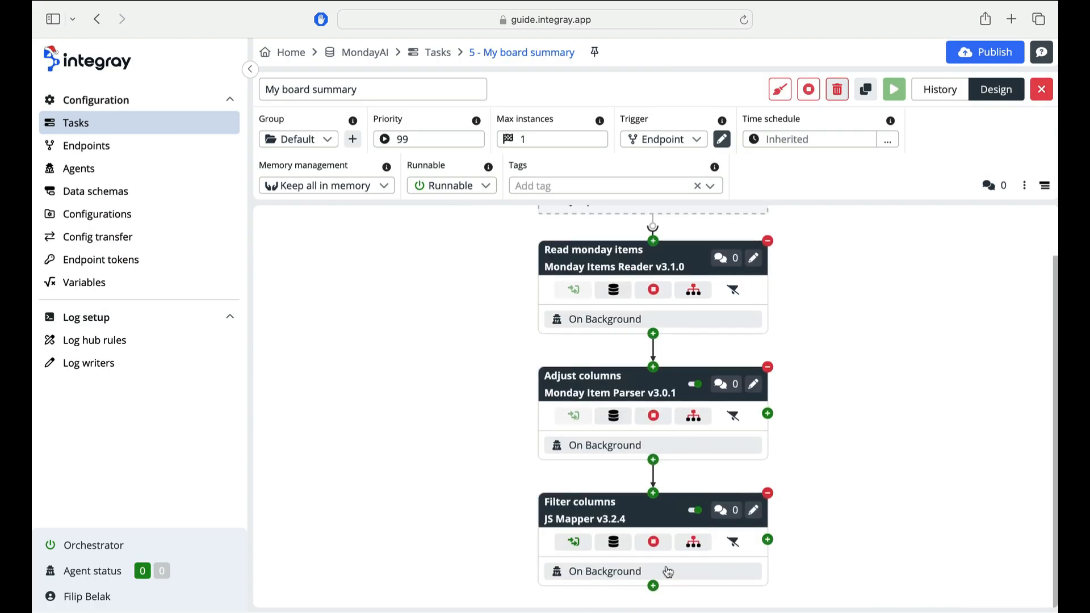
pyautogui.click(654, 586)
pyautogui.click(360, 141)
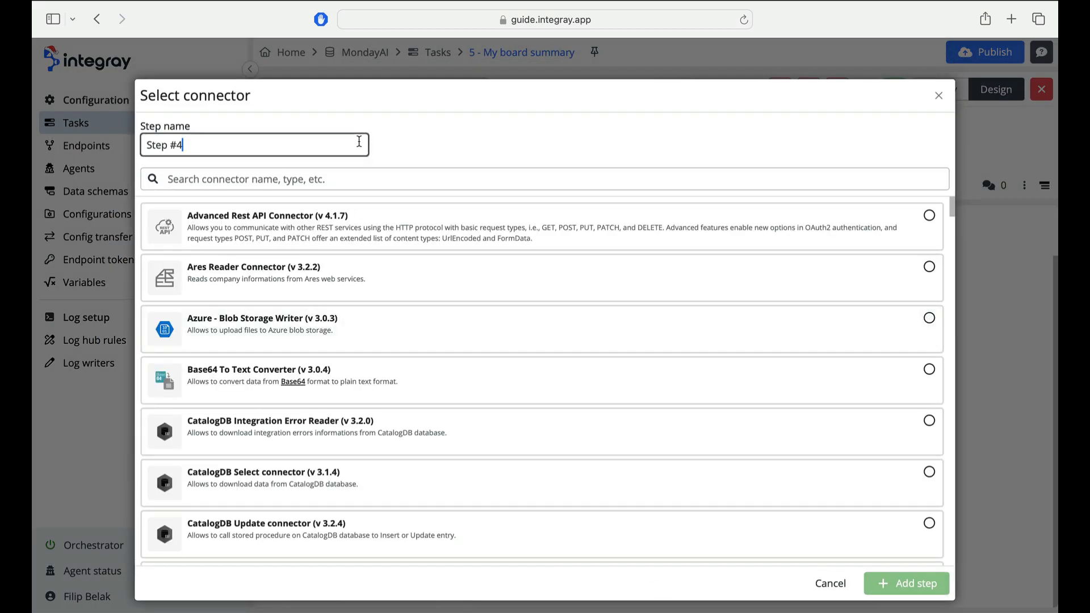
pyautogui.press('BackSpace')
pyautogui.press('BackSpace')
pyautogui.press('BackSpace')
pyautogui.press('BackSpace')
pyautogui.press('BackSpace')
pyautogui.press('BackSpace')
pyautogui.press('BackSpace')
pyautogui.write('AI')
pyautogui.click(353, 177)
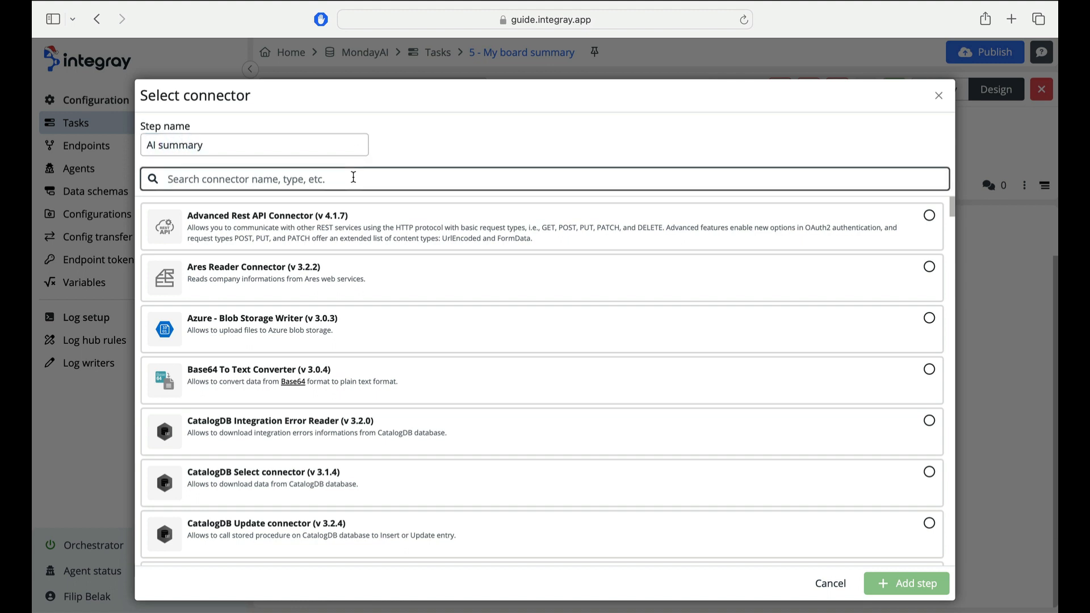
pyautogui.write('node')
pyautogui.click(353, 224)
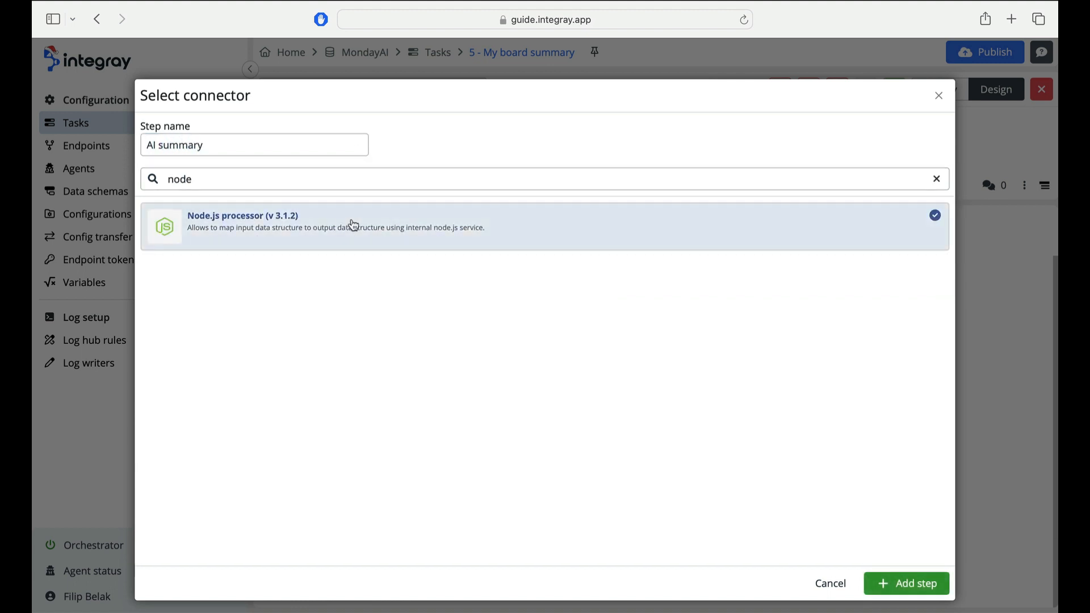
pyautogui.click(934, 583)
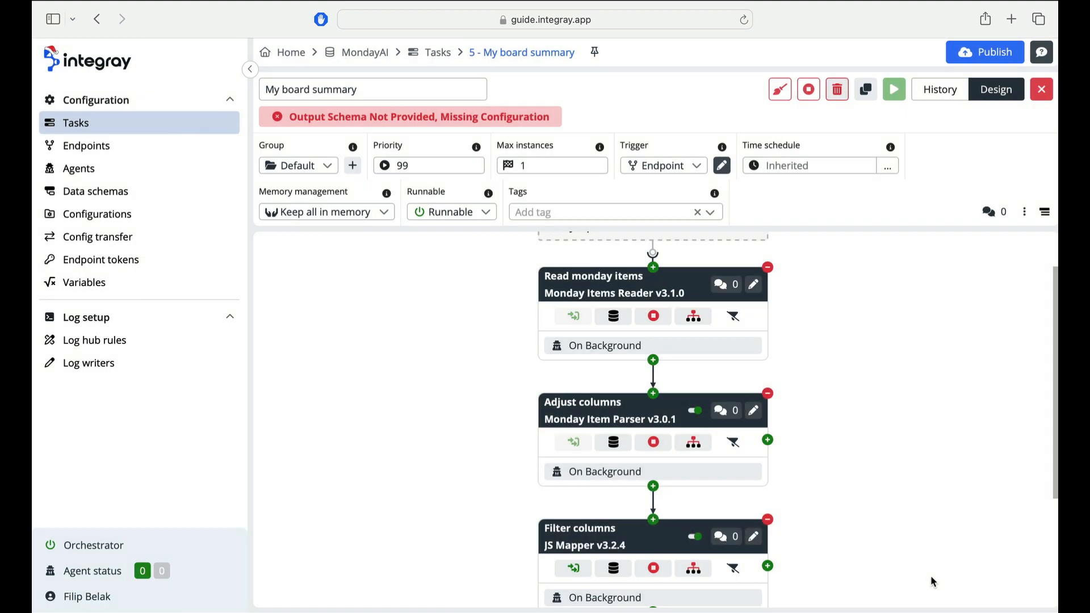
# - Open the AI summary step and load the JSON (v 1.0.0) schema as its input schema
pyautogui.scroll(-5, 931, 574)
pyautogui.click(754, 489)
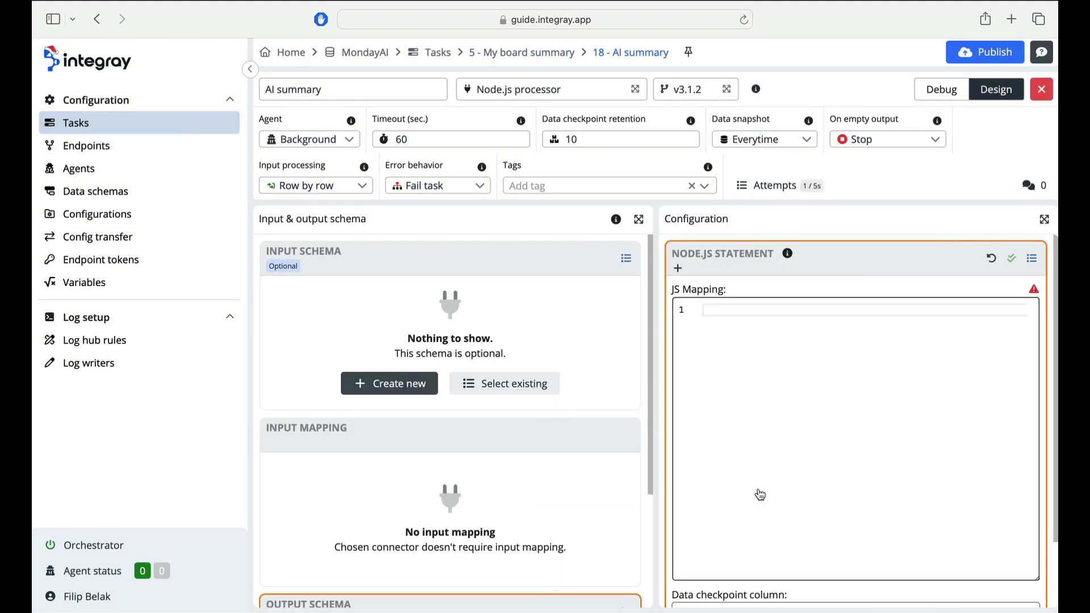
pyautogui.click(771, 333)
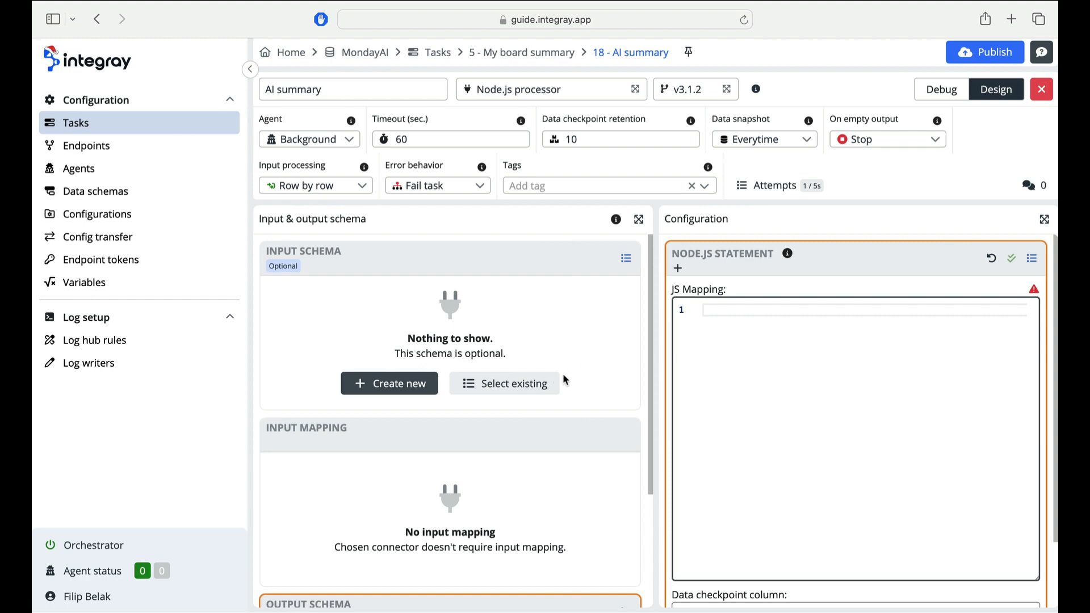
pyautogui.click(543, 379)
pyautogui.write('js')
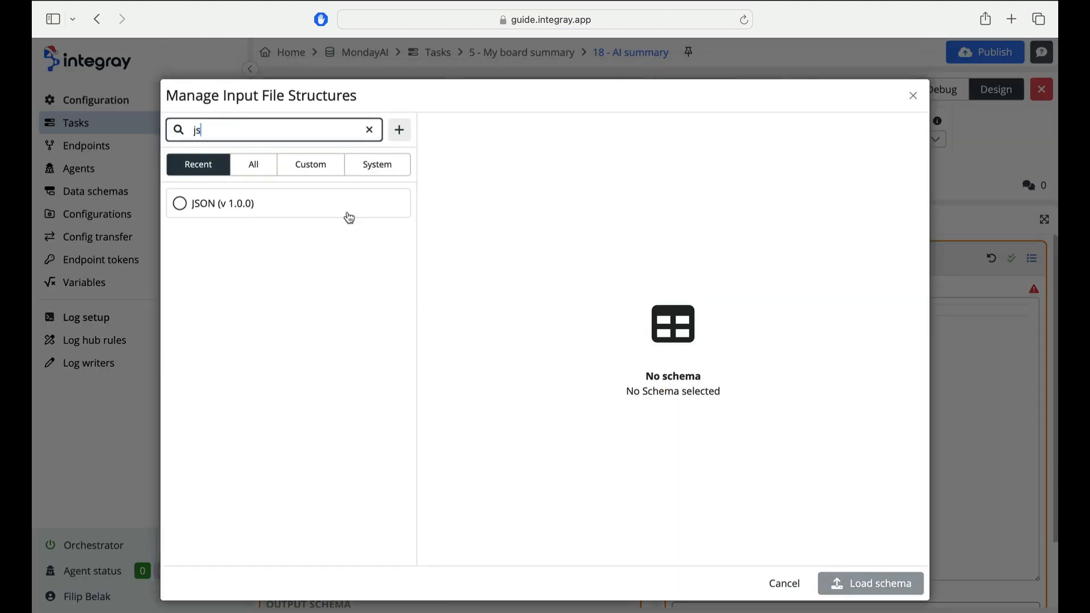
pyautogui.click(332, 202)
pyautogui.click(842, 591)
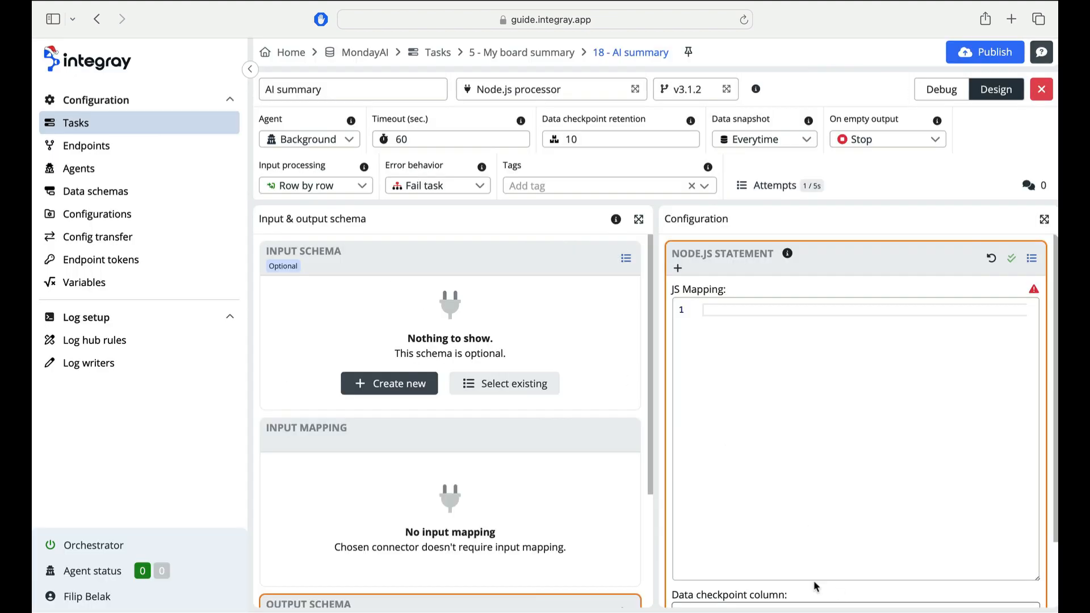
# - Map the Filter columns JSON output onto the AI summary input JSON field
pyautogui.scroll(-5, 532, 520)
pyautogui.scroll(-3, 532, 524)
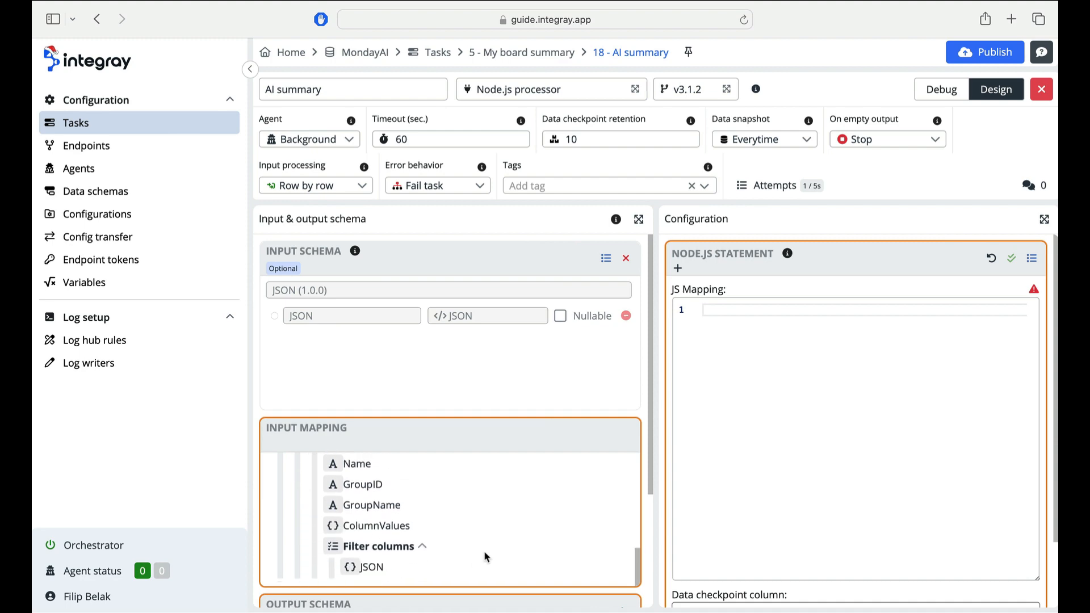
pyautogui.moveTo(367, 569); pyautogui.dragTo(461, 568)
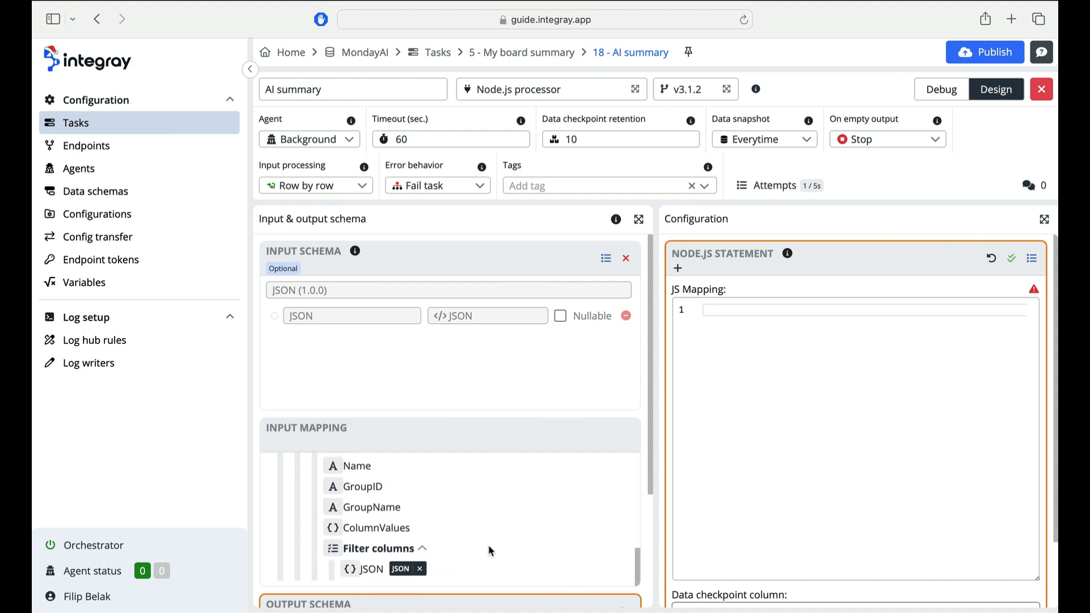
# - Load the JSON (v 1.0.0) schema as the AI summary output schema
pyautogui.scroll(-3, 491, 568)
pyautogui.click(496, 579)
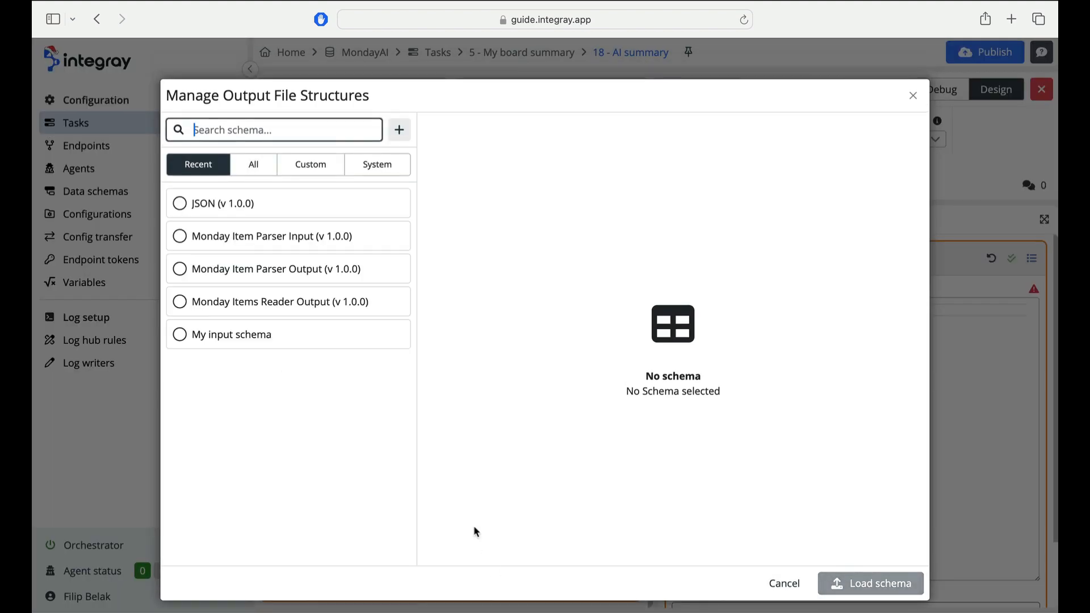
pyautogui.click(346, 214)
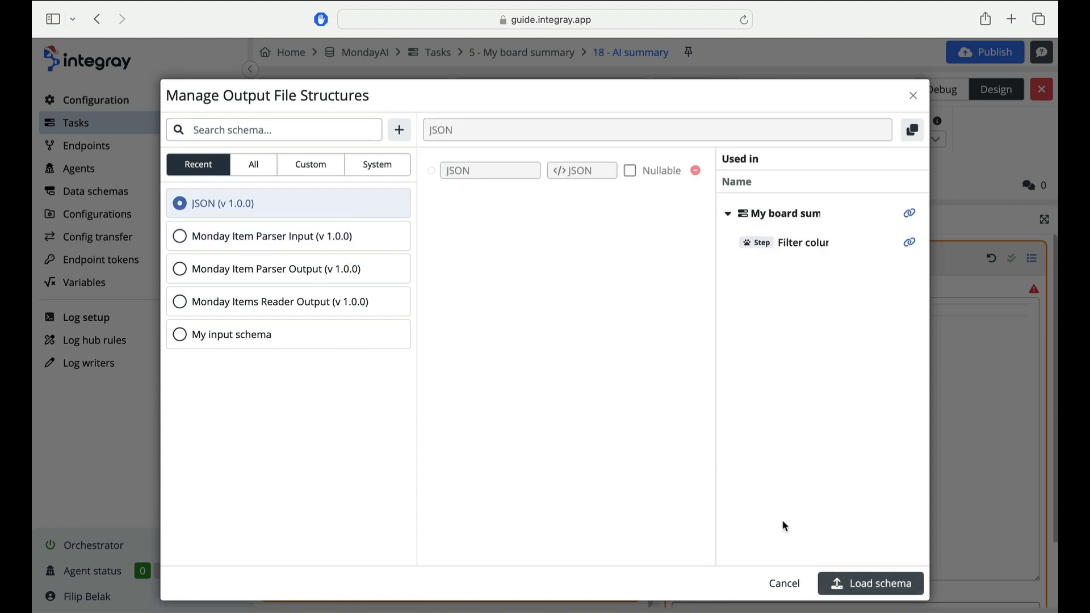
pyautogui.click(833, 583)
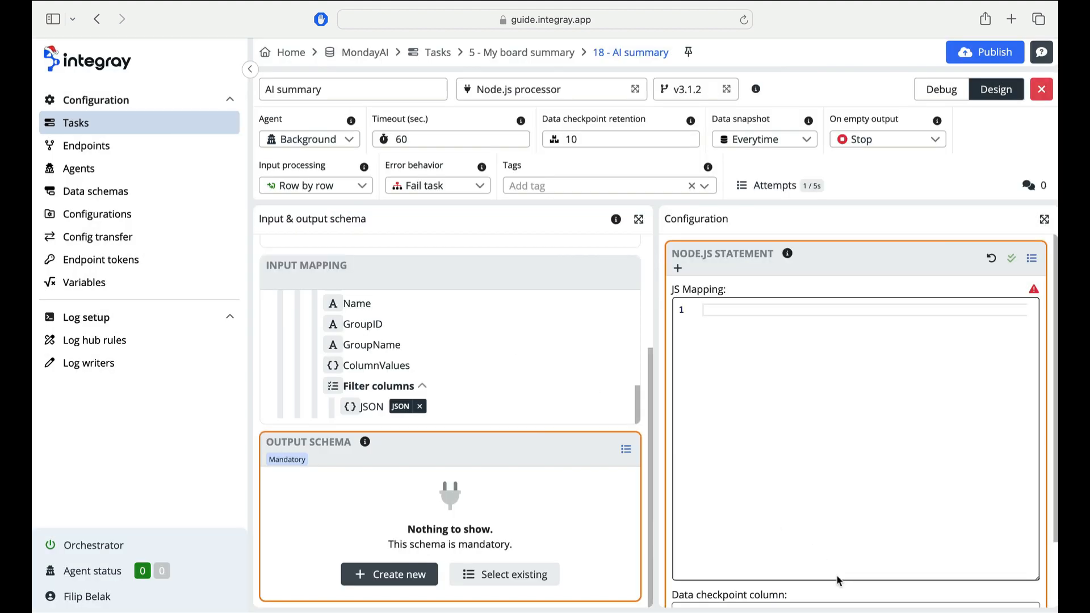
# - Paste Node.js code sending the input JSON to OpenAI gpt-4-1106-preview for an overview and top five actions, save and close
pyautogui.click(792, 331)
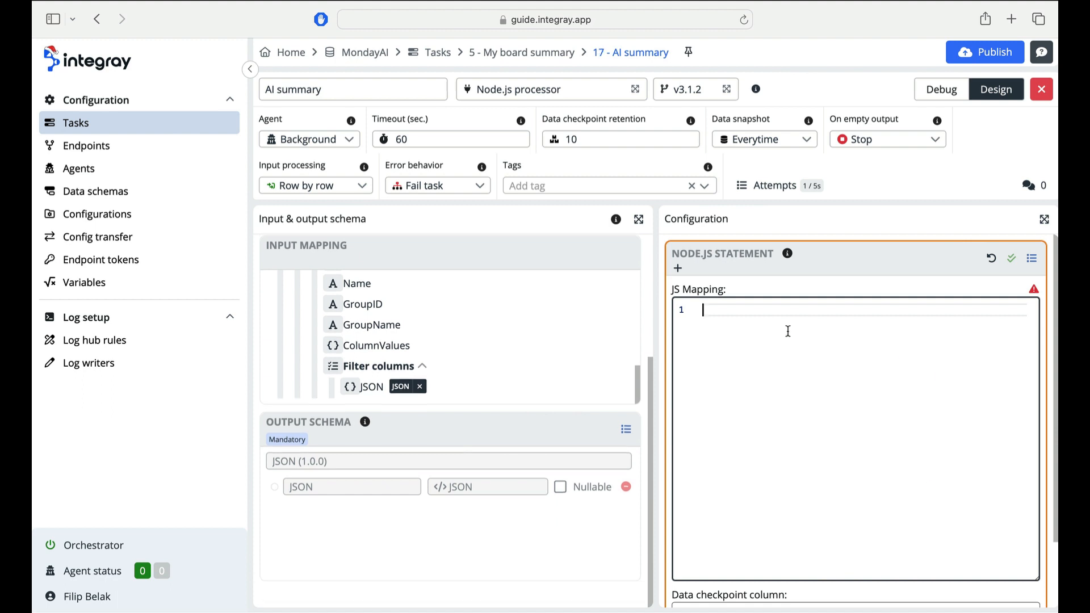
pyautogui.press('super+v')
pyautogui.scroll(10, 790, 331)
pyautogui.scroll(-2, 788, 331)
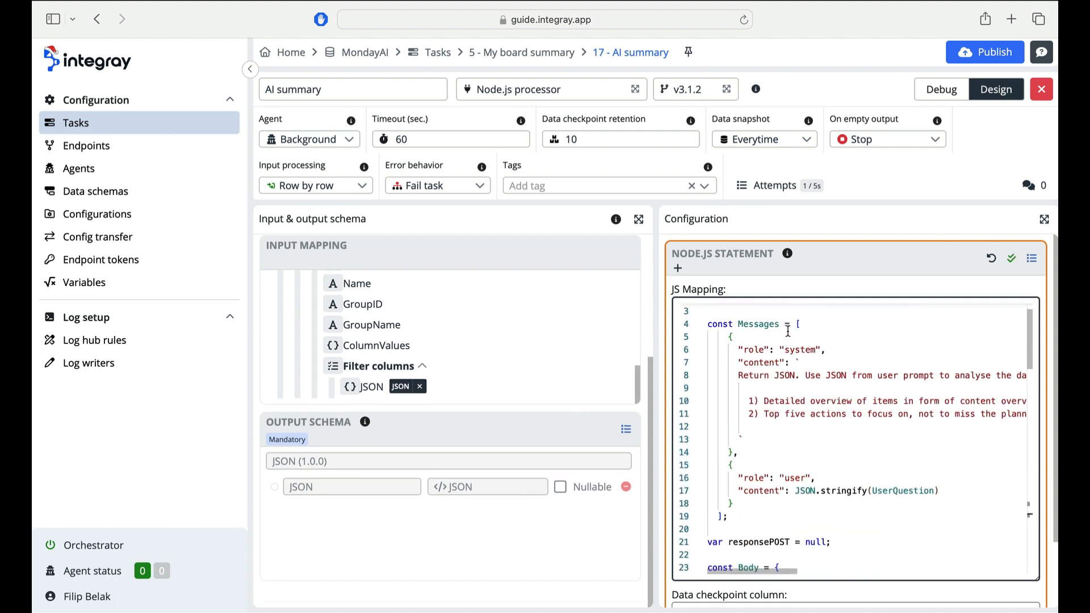
pyautogui.scroll(2, 788, 331)
pyautogui.scroll(-8, 788, 331)
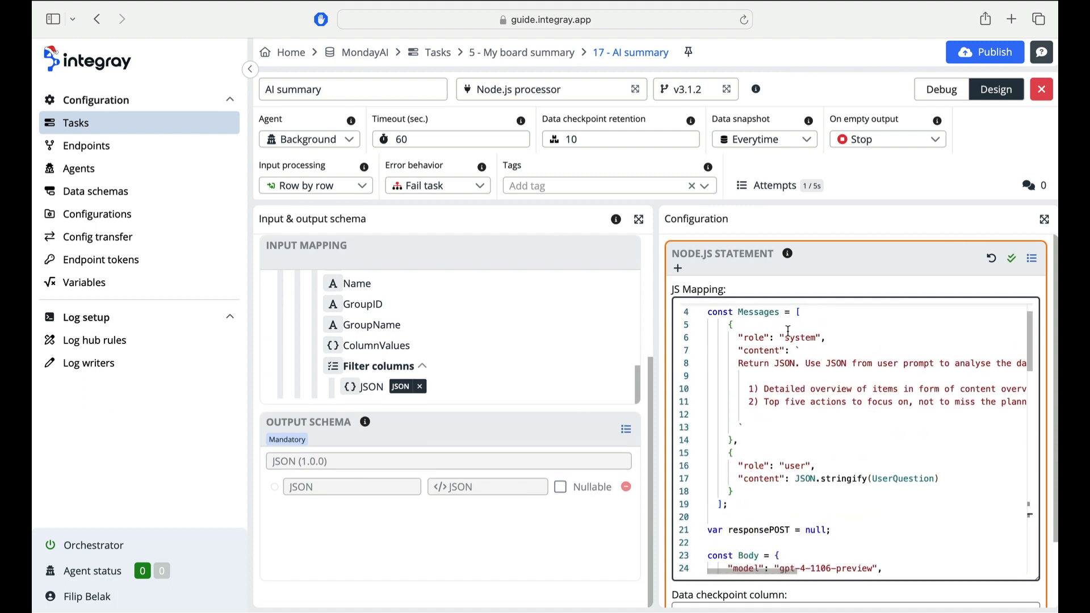
pyautogui.scroll(-9, 789, 328)
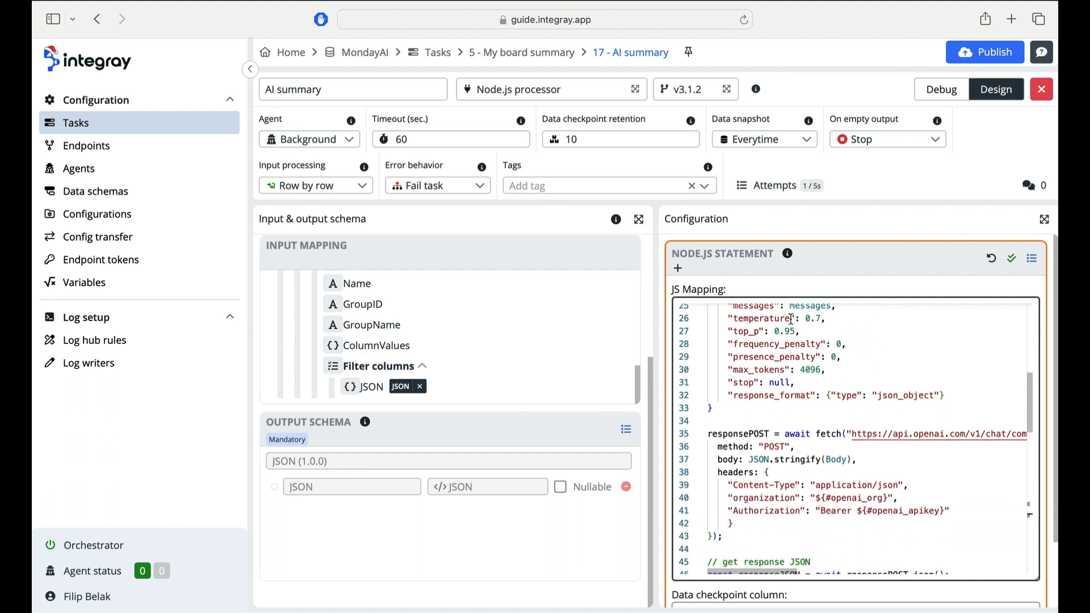
pyautogui.scroll(-9, 791, 319)
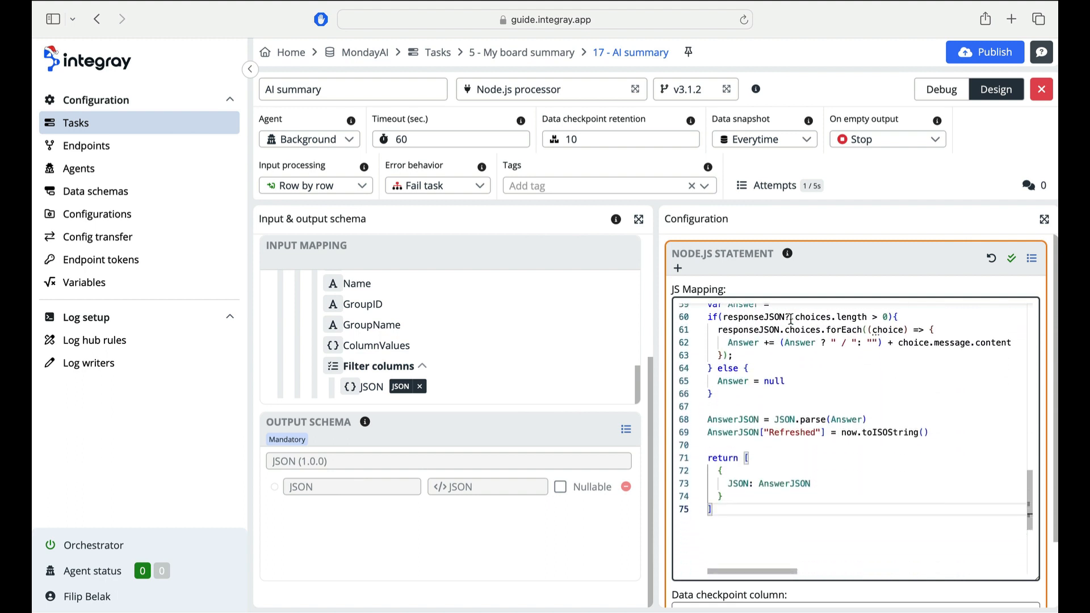
pyautogui.click(1011, 259)
pyautogui.click(703, 433)
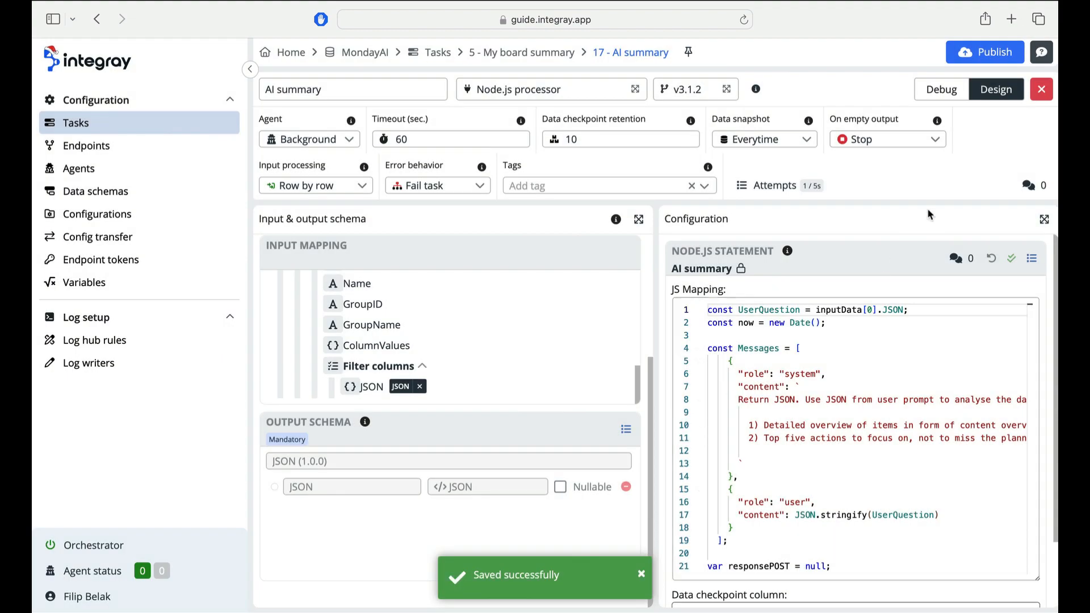
pyautogui.click(1041, 89)
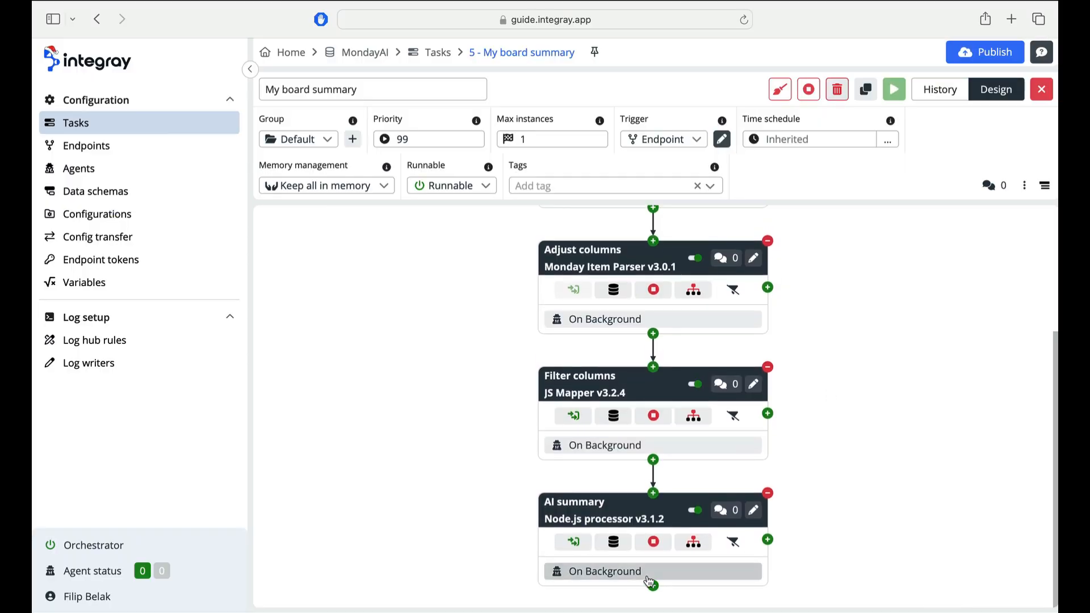
# - Add an HTML Creator step named Prepare HTML after the AI summary step
pyautogui.click(653, 586)
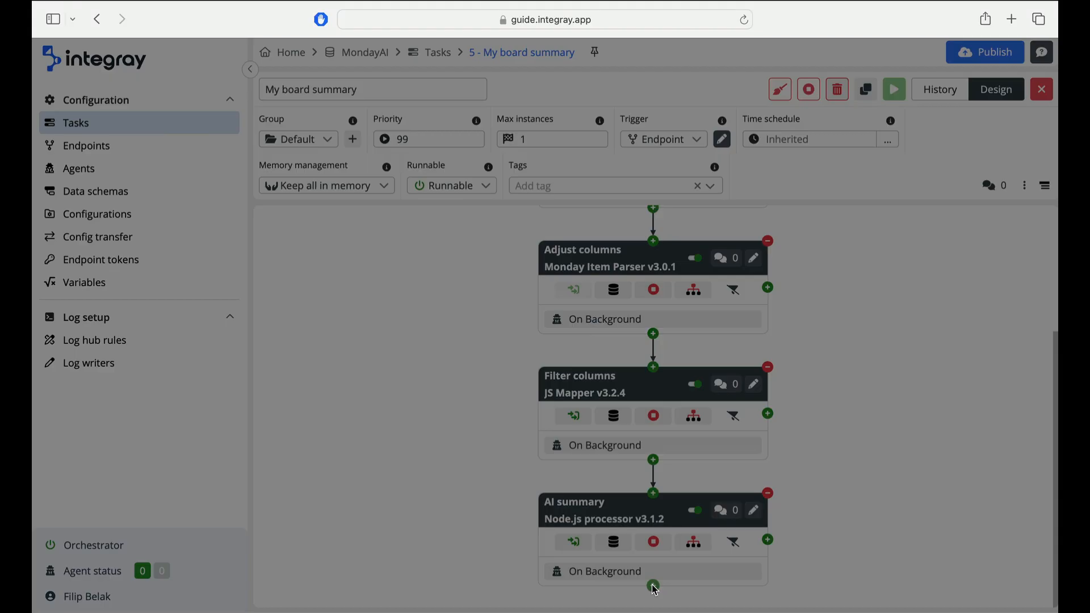
pyautogui.write('html')
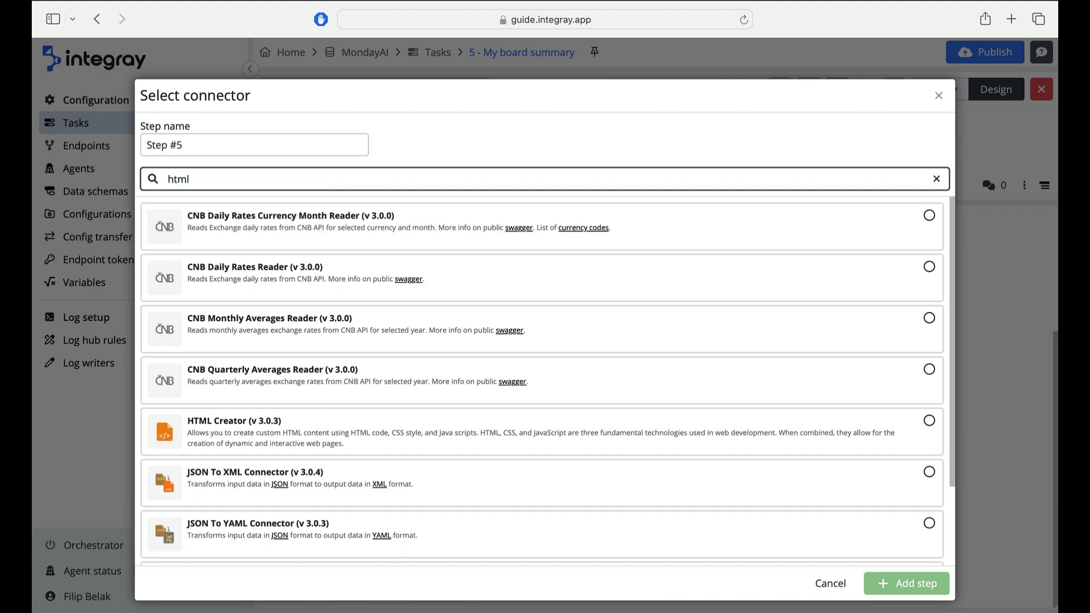
pyautogui.click(616, 454)
pyautogui.click(335, 149)
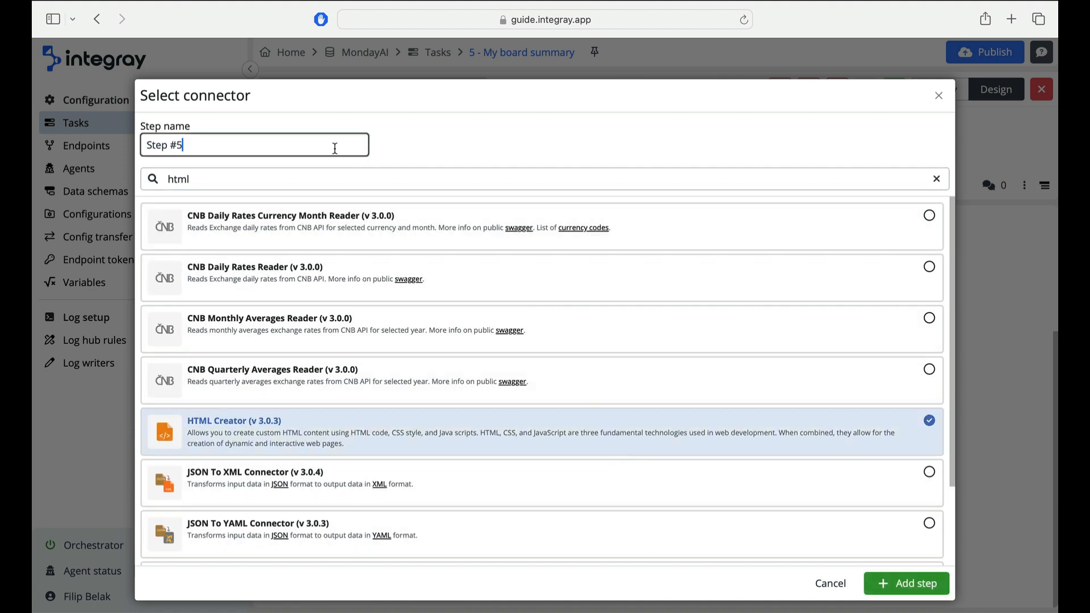
pyautogui.press('super+a')
pyautogui.press('BackSpace')
pyautogui.write('Pre')
pyautogui.click(870, 577)
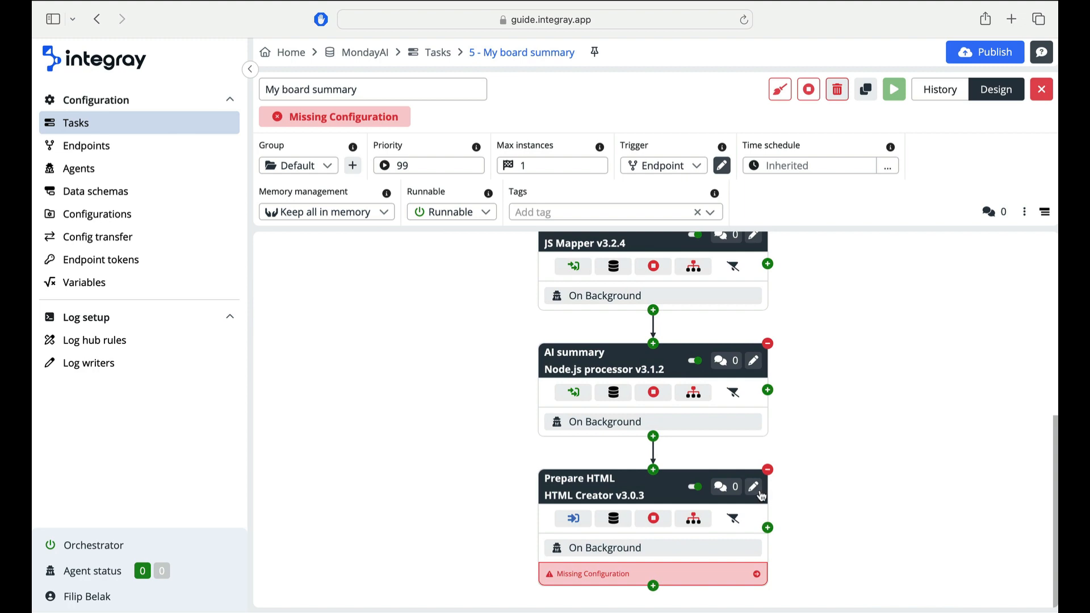
# - Open Prepare HTML, load JSON (v 1.0.0) as its input schema and map the AI summary JSON onto it
pyautogui.click(755, 488)
pyautogui.click(557, 391)
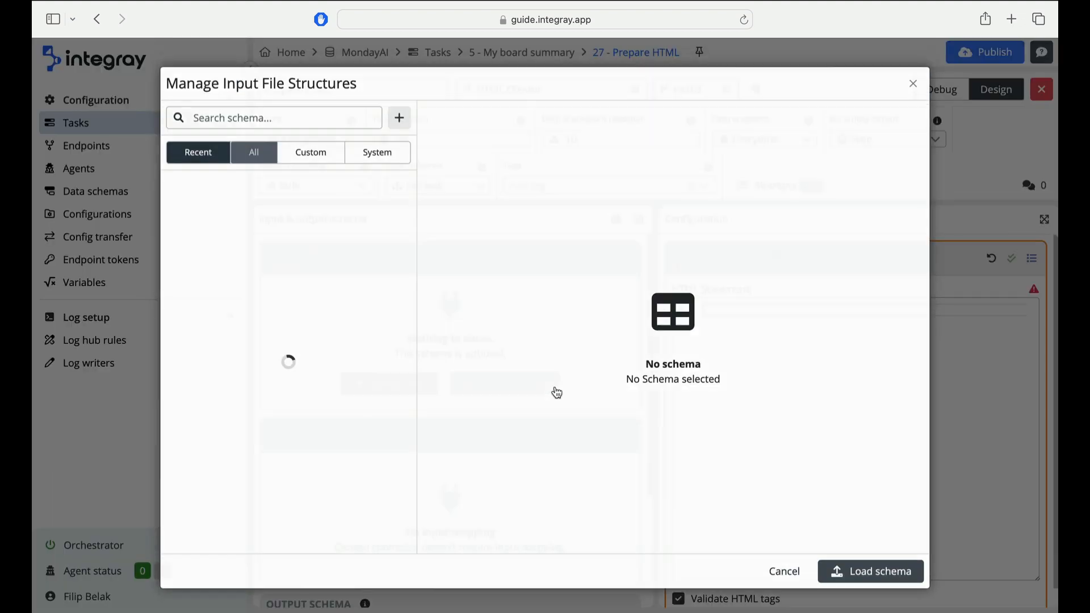
pyautogui.click(388, 241)
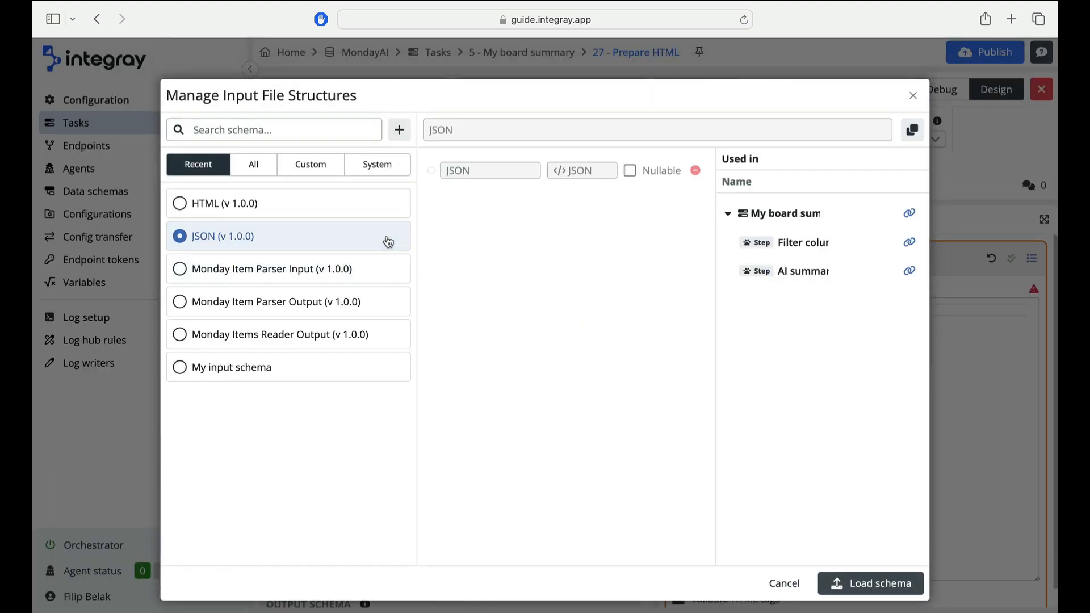
pyautogui.click(847, 578)
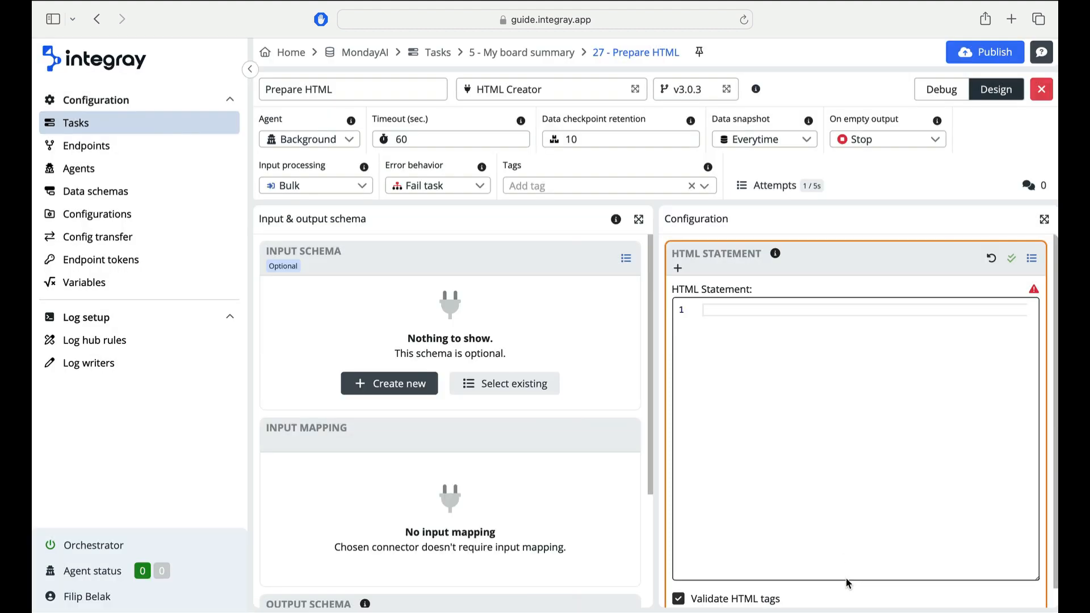
pyautogui.scroll(-10, 527, 530)
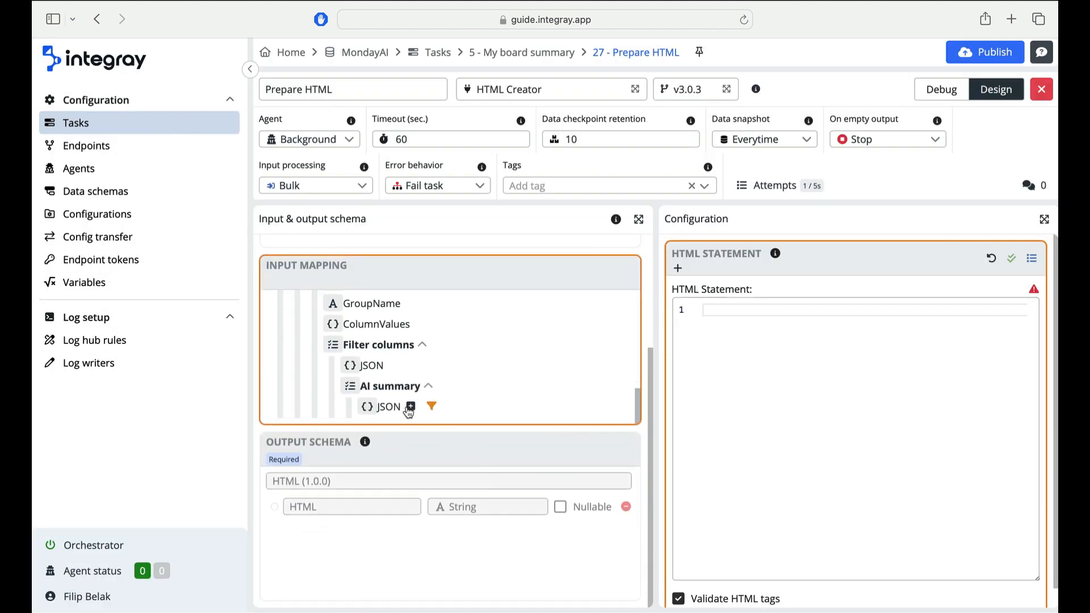
pyautogui.click(428, 406)
# - Paste a Bootstrap HTML page titled Project Management Summary as the HTML statement, save it and close the step
pyautogui.click(742, 339)
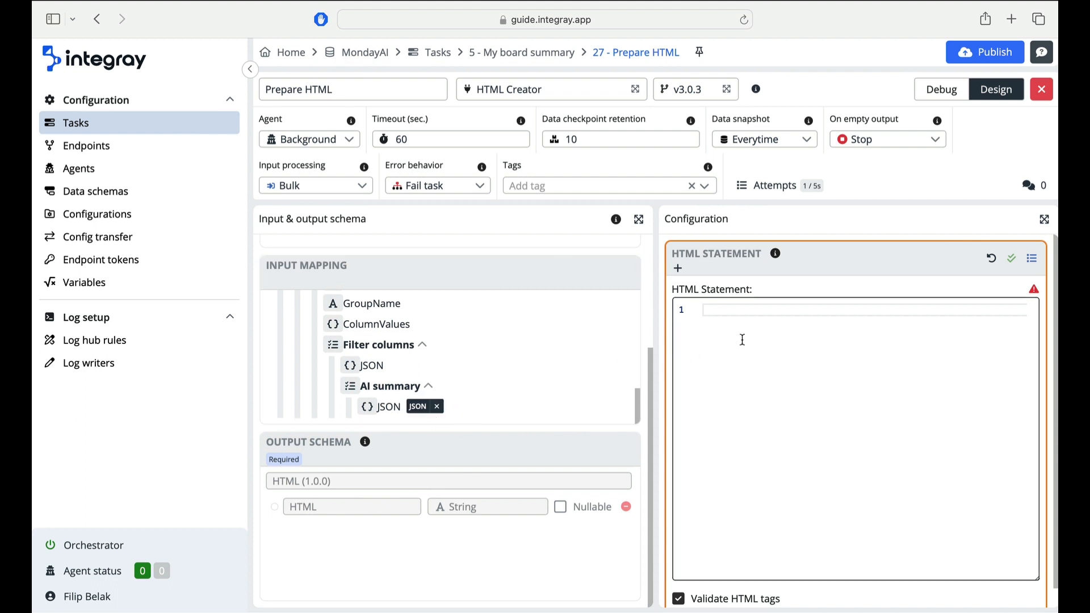
pyautogui.press('super+v')
pyautogui.scroll(-3, 743, 337)
pyautogui.scroll(-10, 743, 336)
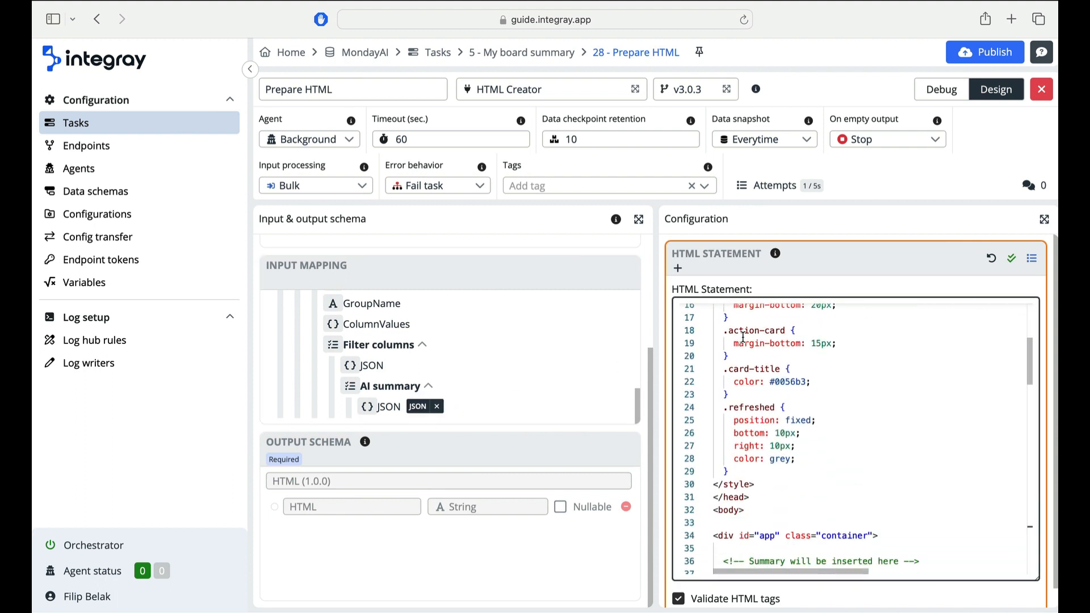
pyautogui.scroll(-20, 744, 337)
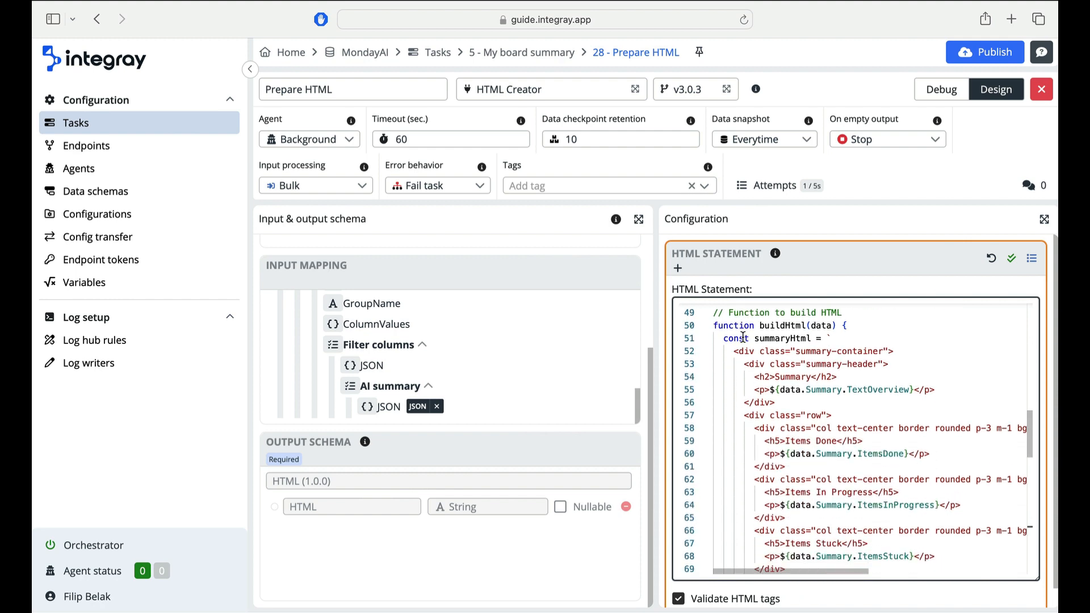
pyautogui.click(1011, 259)
pyautogui.click(705, 427)
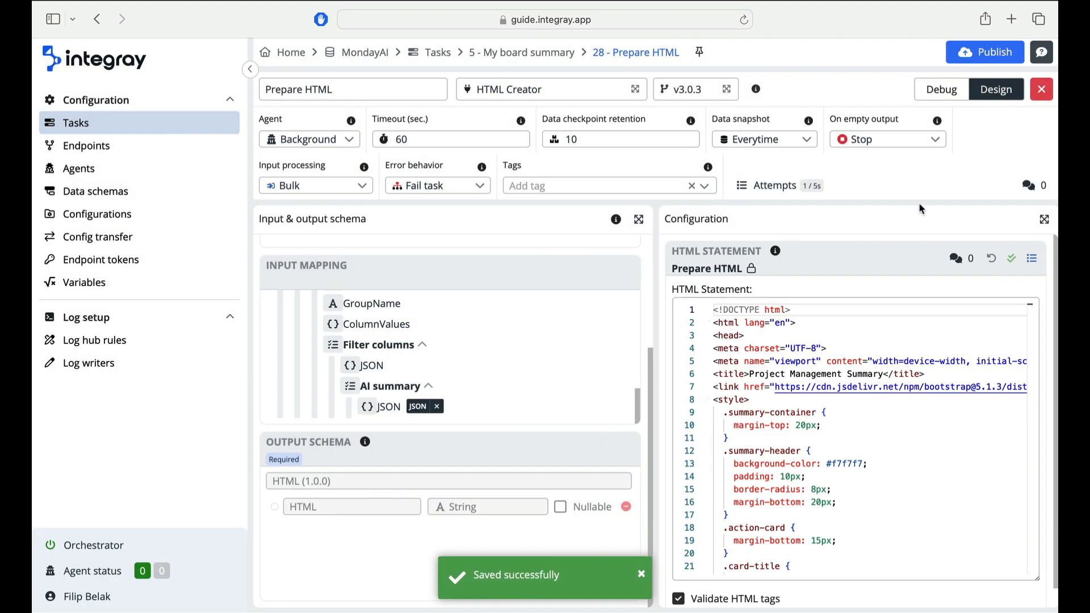
pyautogui.click(1041, 89)
# - Open the My board summary GET endpoint and set its output schema to Endpoint HTML Output v1.0.0 and output step to Prepare HTML
pyautogui.click(731, 250)
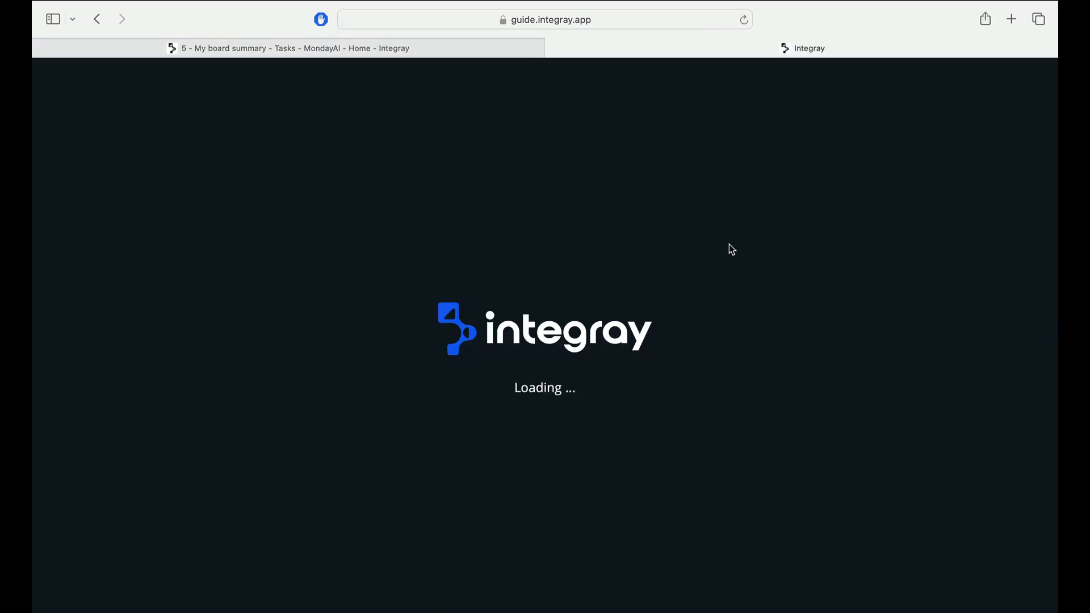
pyautogui.click(847, 248)
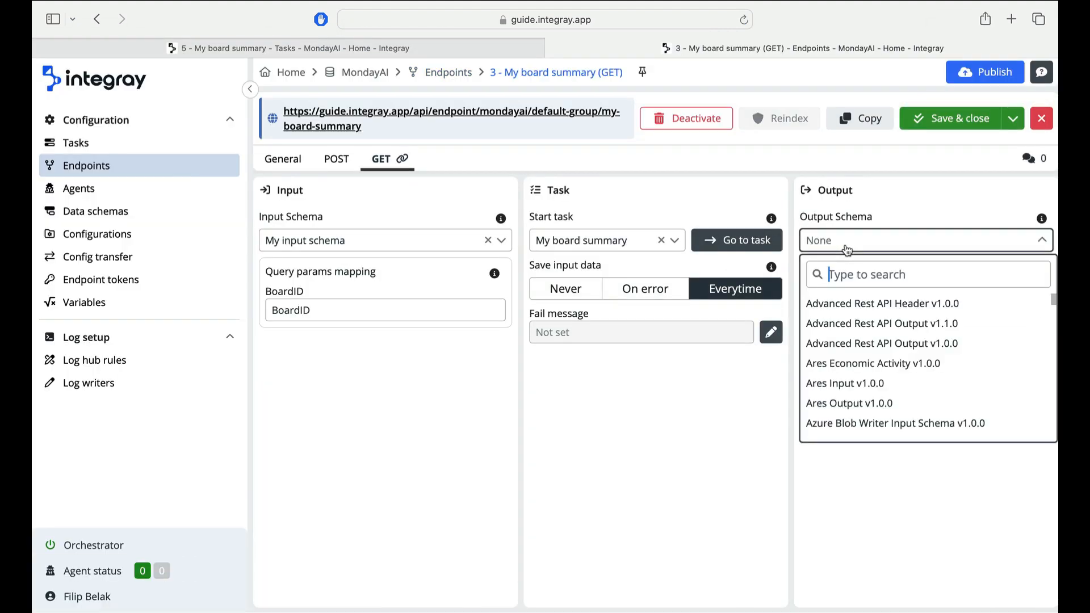
pyautogui.write('html')
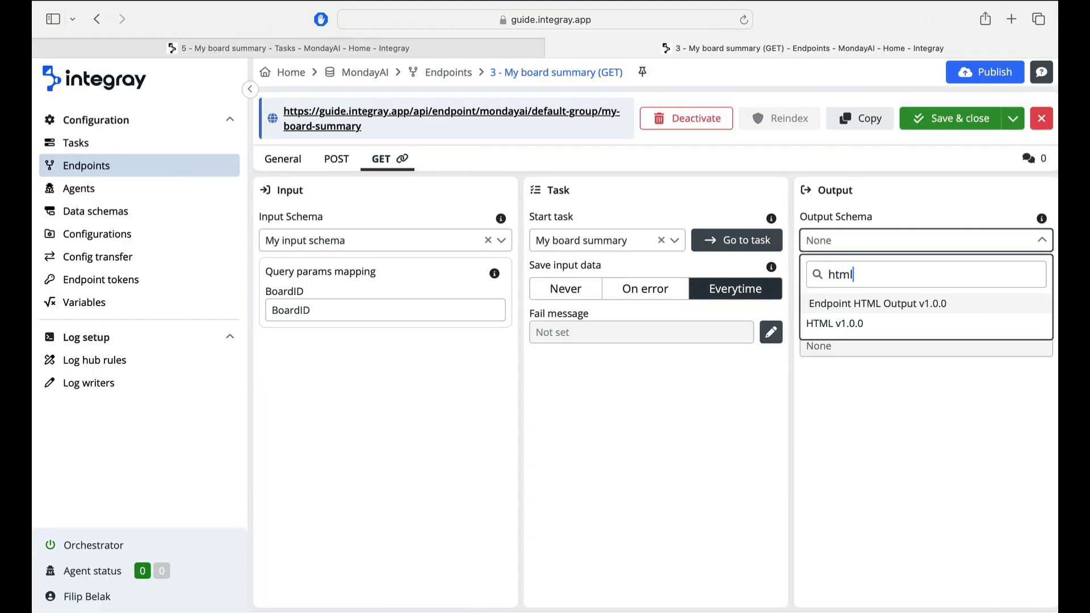
pyautogui.click(851, 305)
pyautogui.click(854, 346)
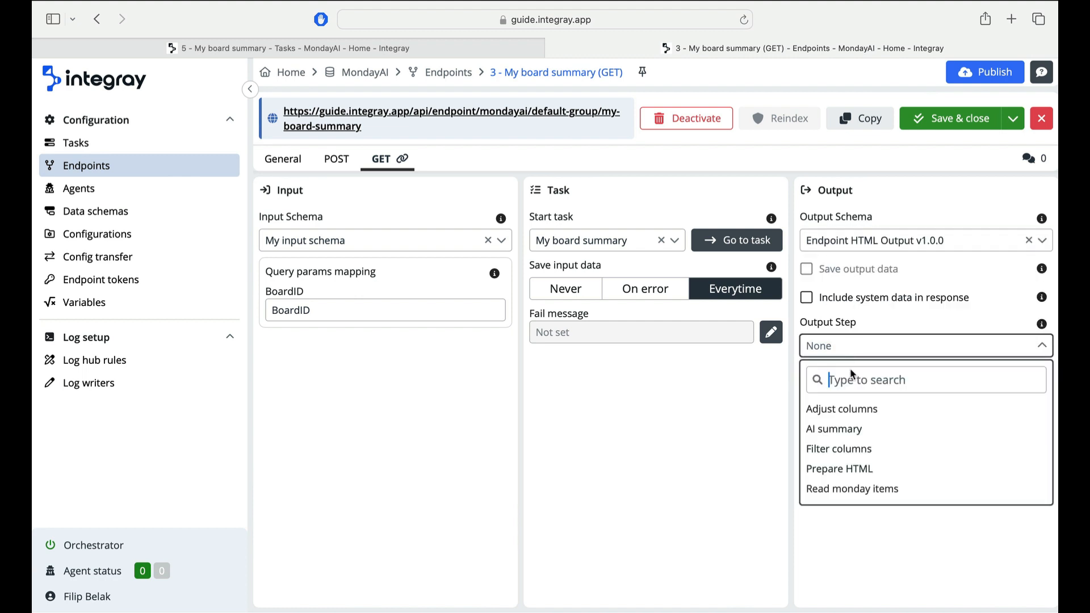
pyautogui.click(846, 469)
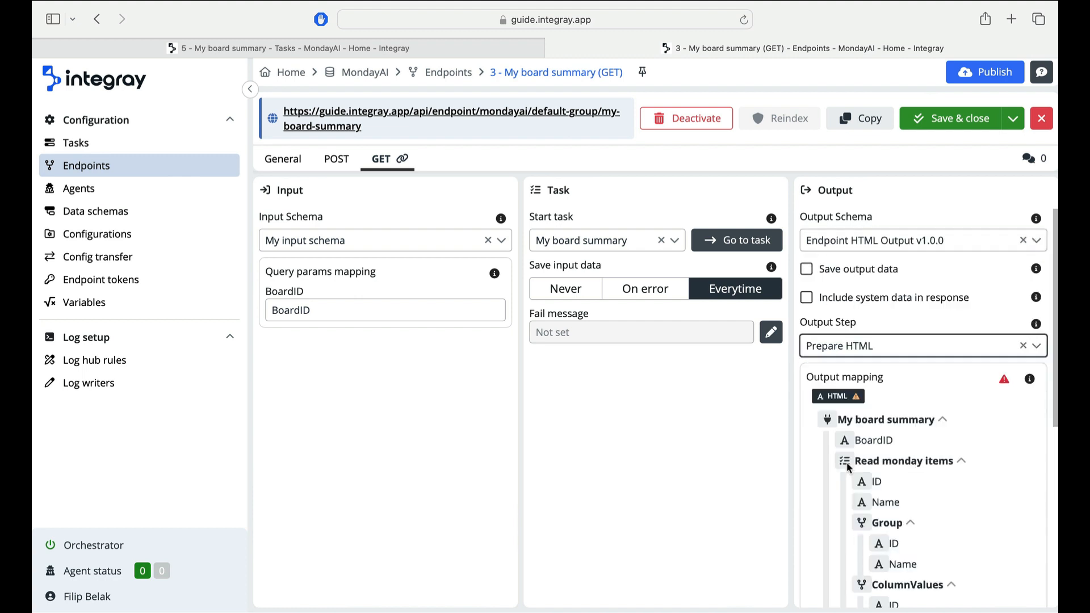
# - Map the Prepare HTML step's HTML field onto the endpoint's HTML output and save the endpoint
pyautogui.scroll(-10, 848, 467)
pyautogui.click(891, 585)
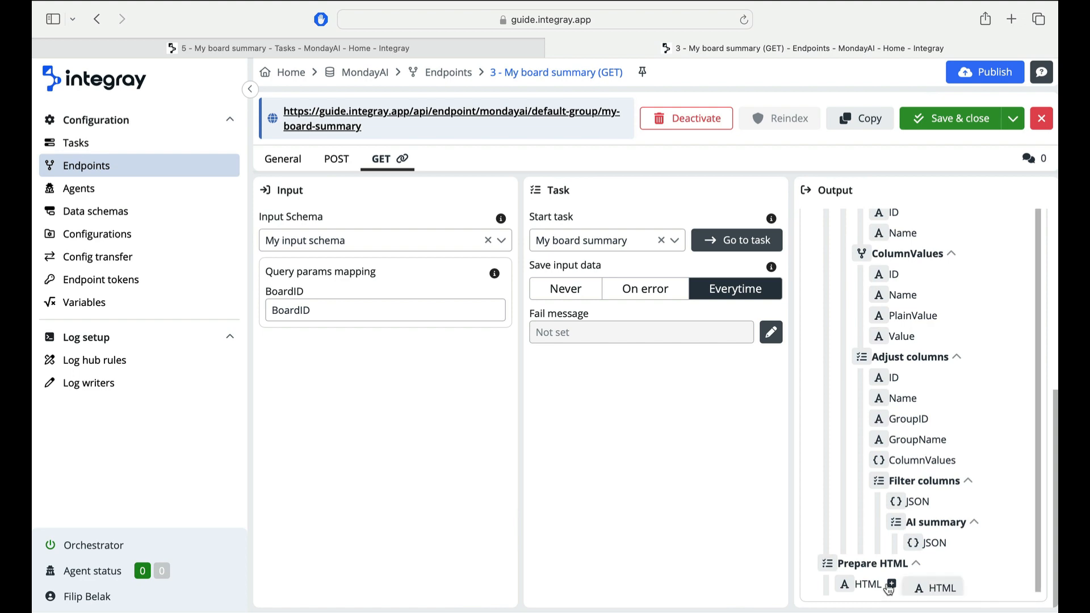
pyautogui.click(936, 589)
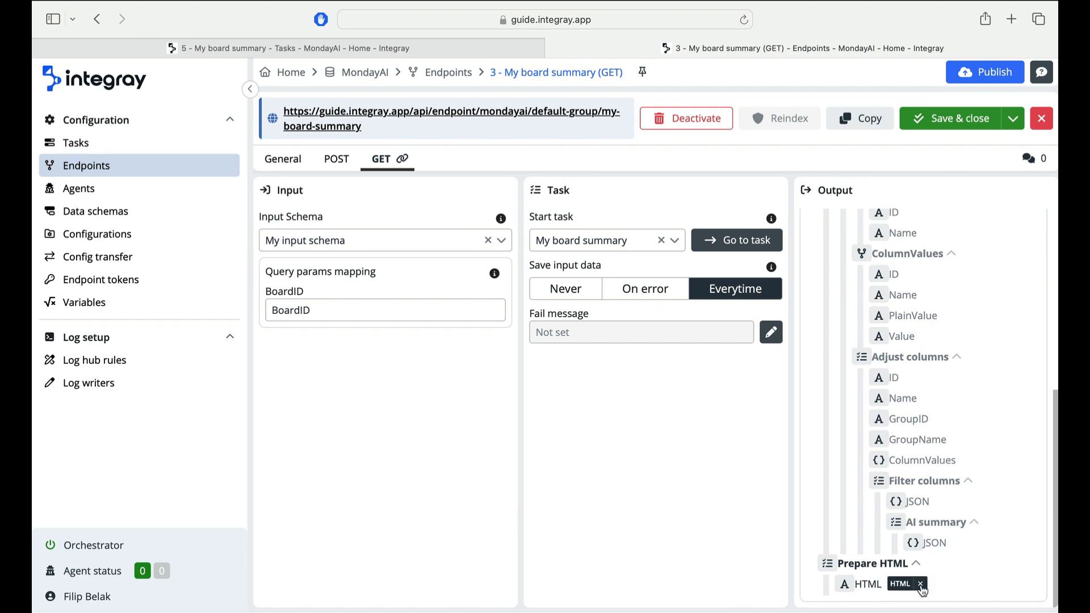
pyautogui.click(1012, 121)
pyautogui.click(991, 144)
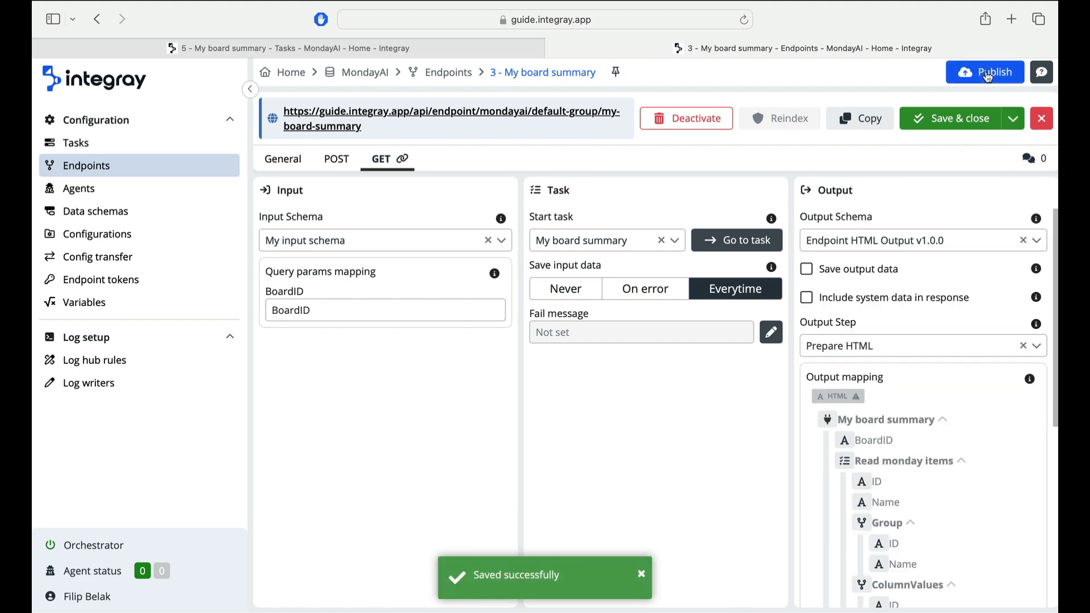
# - Publish the MondayAI project and close the publishing dialog
pyautogui.click(985, 72)
pyautogui.click(617, 386)
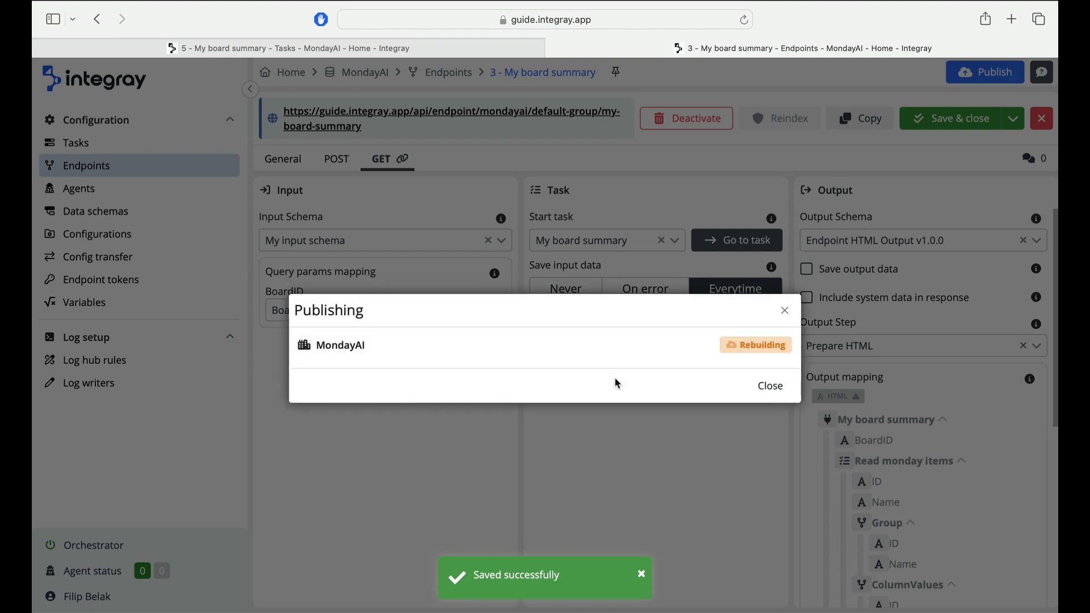
pyautogui.click(758, 388)
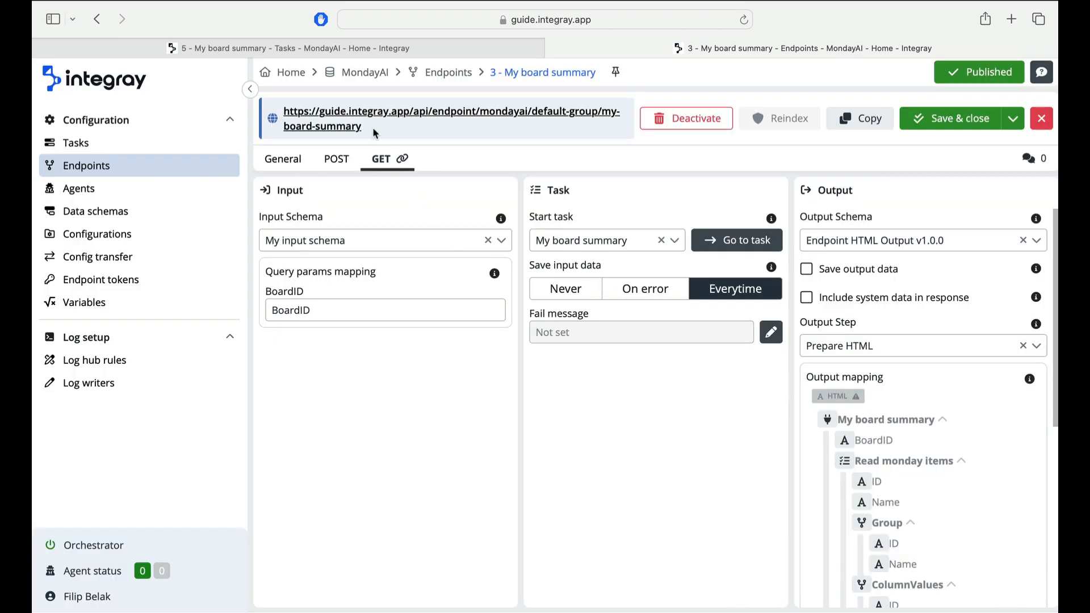
pyautogui.moveTo(364, 128); pyautogui.dragTo(282, 96)
pyautogui.press('super+c')
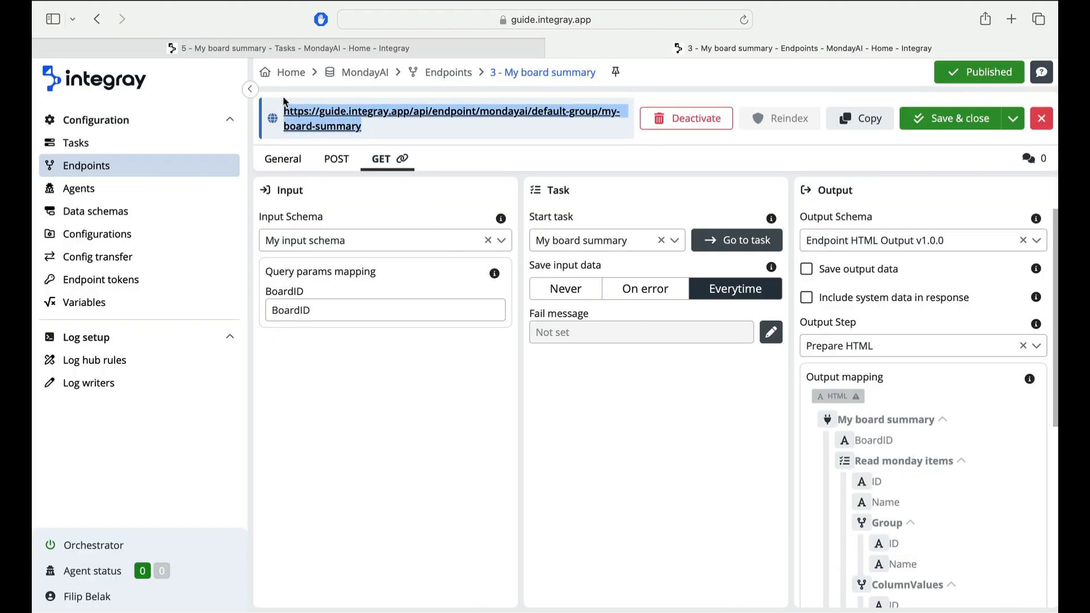
pyautogui.click(1008, 20)
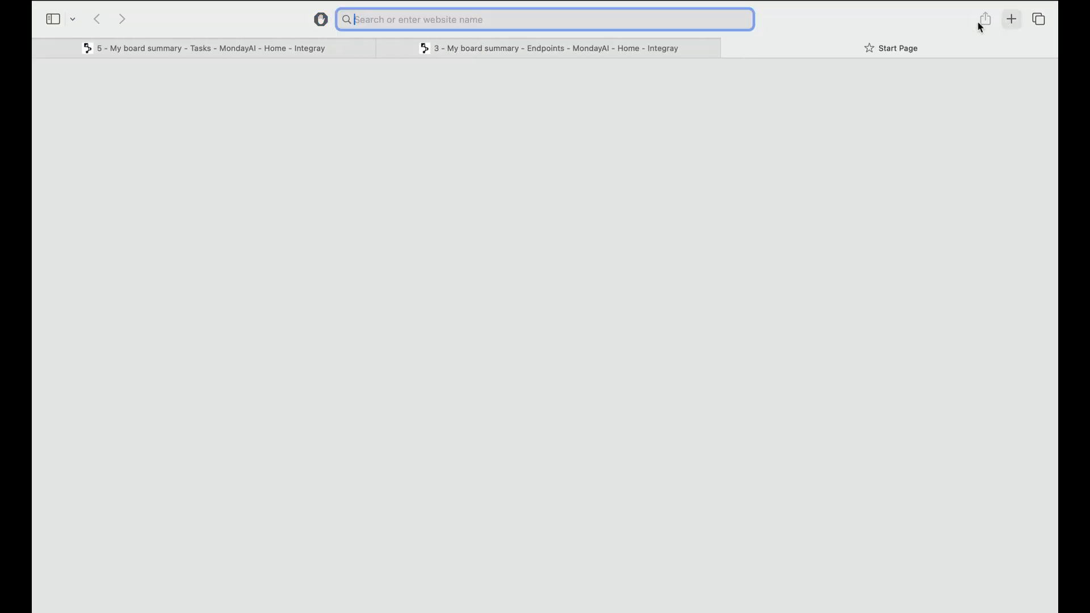
pyautogui.press('super+v')
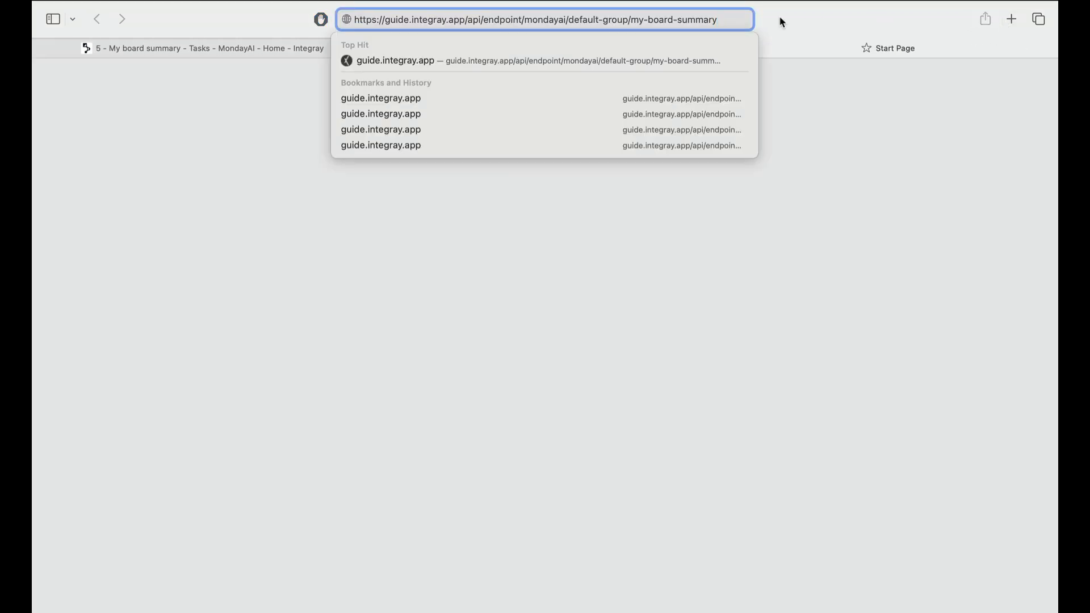
pyautogui.write('?BoardID=4963363540')
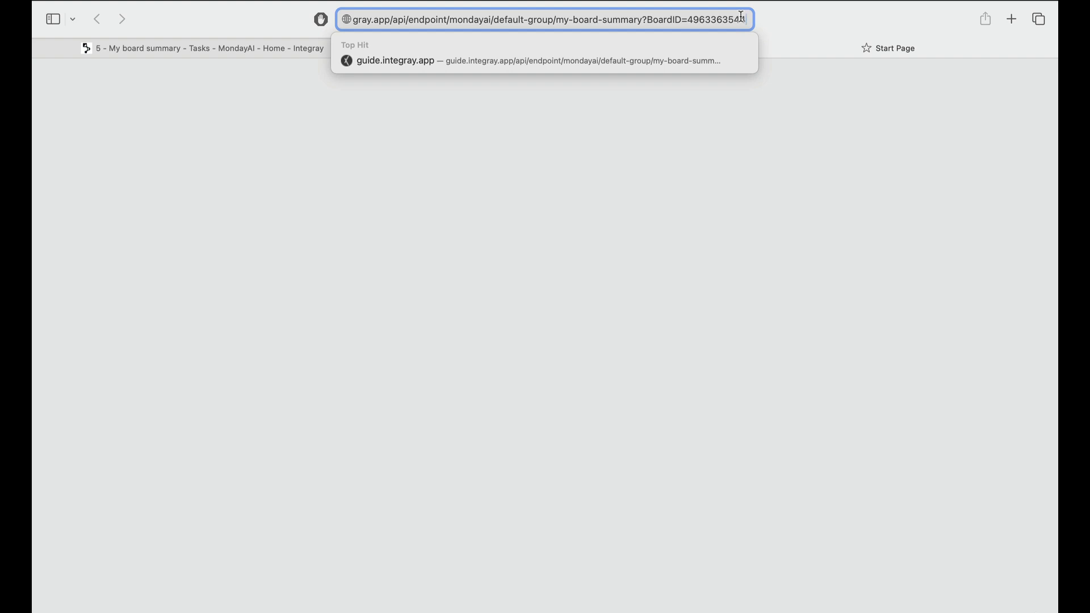
pyautogui.press('Return')
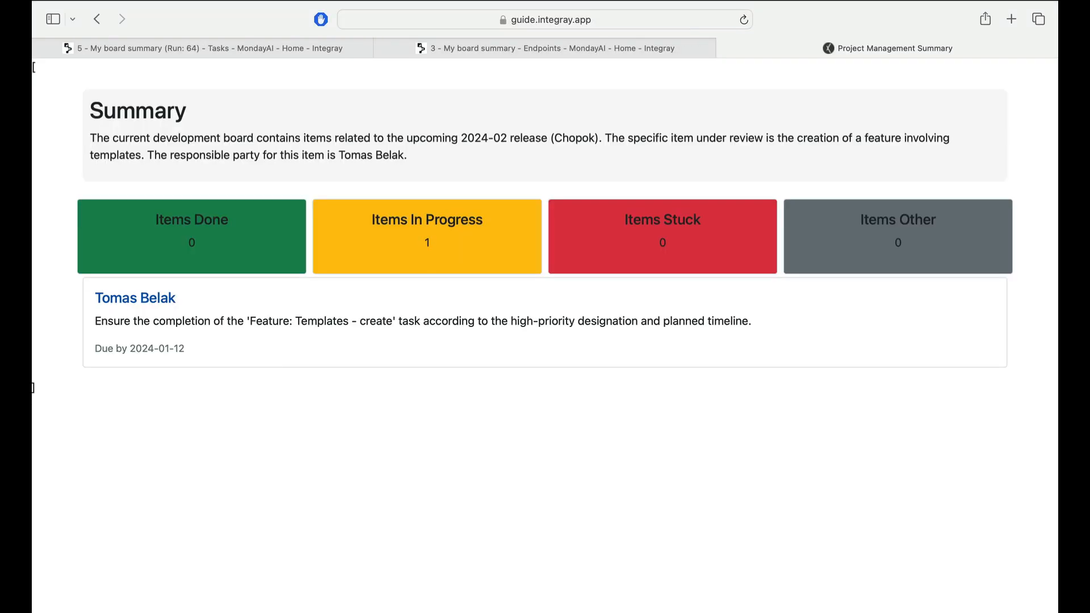